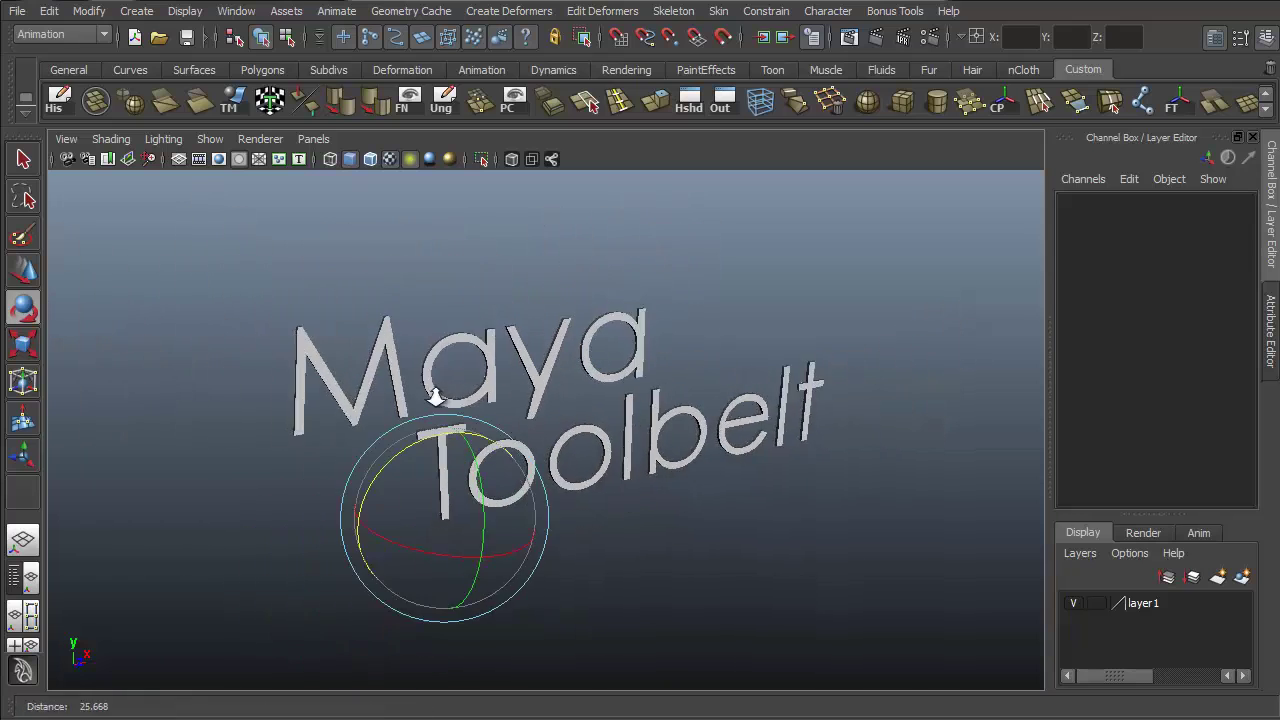
Reposition the selected object's pivot to the upper middle of the letter M in the 3D title.
{"action": "left_click_drag", "start_coordinate": [434, 394], "coordinate": [440, 374], "text": "alt"}
{"action": "key", "text": "w"}
{"action": "middle_click_drag", "start_coordinate": [545, 337], "coordinate": [529, 406], "text": "alt"}
{"action": "key", "text": "Insert"}
{"action": "left_click_drag", "start_coordinate": [400, 557], "coordinate": [306, 371]}
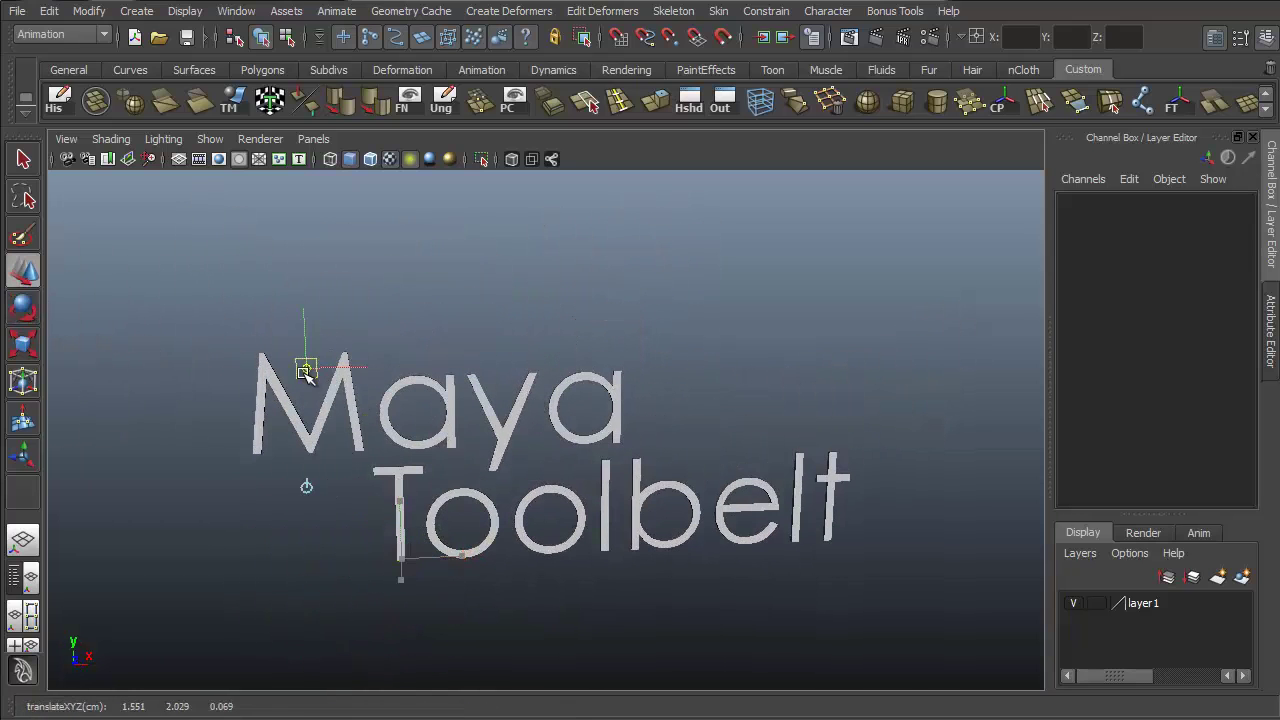
{"action": "key", "text": "Insert"}
Move the word "the" along the Y axis so it sits at the top of the M in "Maya".
{"action": "left_click_drag", "start_coordinate": [305, 308], "coordinate": [299, 172]}
{"action": "key", "text": "q"}
{"action": "left_click_drag", "start_coordinate": [800, 450], "coordinate": [770, 456], "text": "alt"}
{"action": "right_click_drag", "start_coordinate": [770, 456], "coordinate": [835, 423], "text": "alt"}
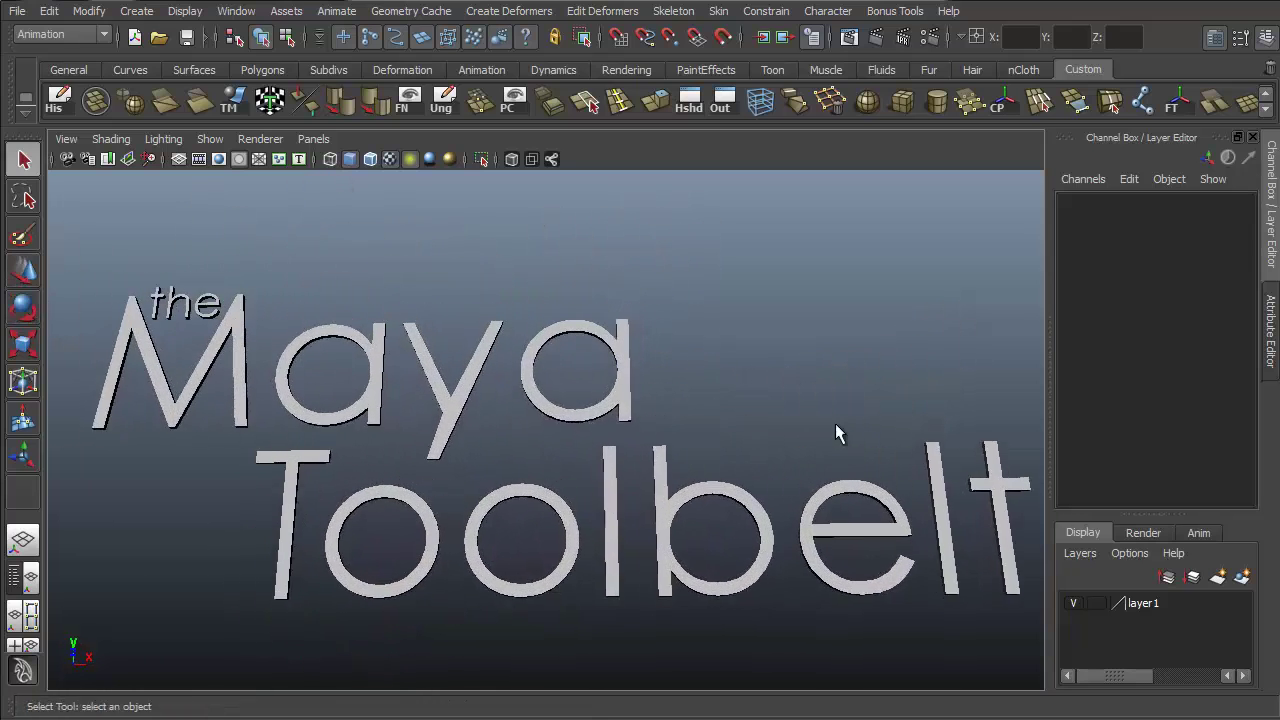
{"action": "middle_click_drag", "start_coordinate": [835, 423], "coordinate": [838, 362], "text": "alt"}
{"action": "left_click_drag", "start_coordinate": [838, 362], "coordinate": [846, 377], "text": "alt"}
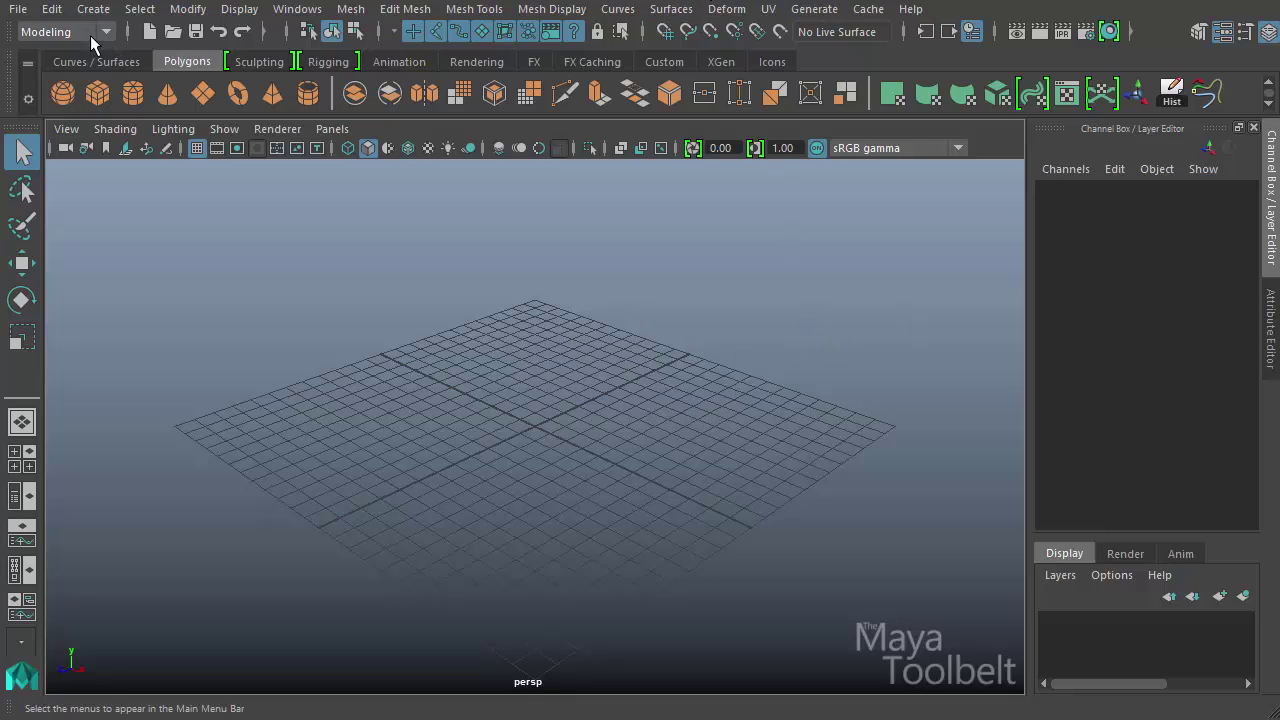
Detach the UV command list as a floating window and move it away from the middle of the viewport.
{"action": "left_click", "coordinate": [769, 10]}
{"action": "mouse_move", "coordinate": [786, 16]}
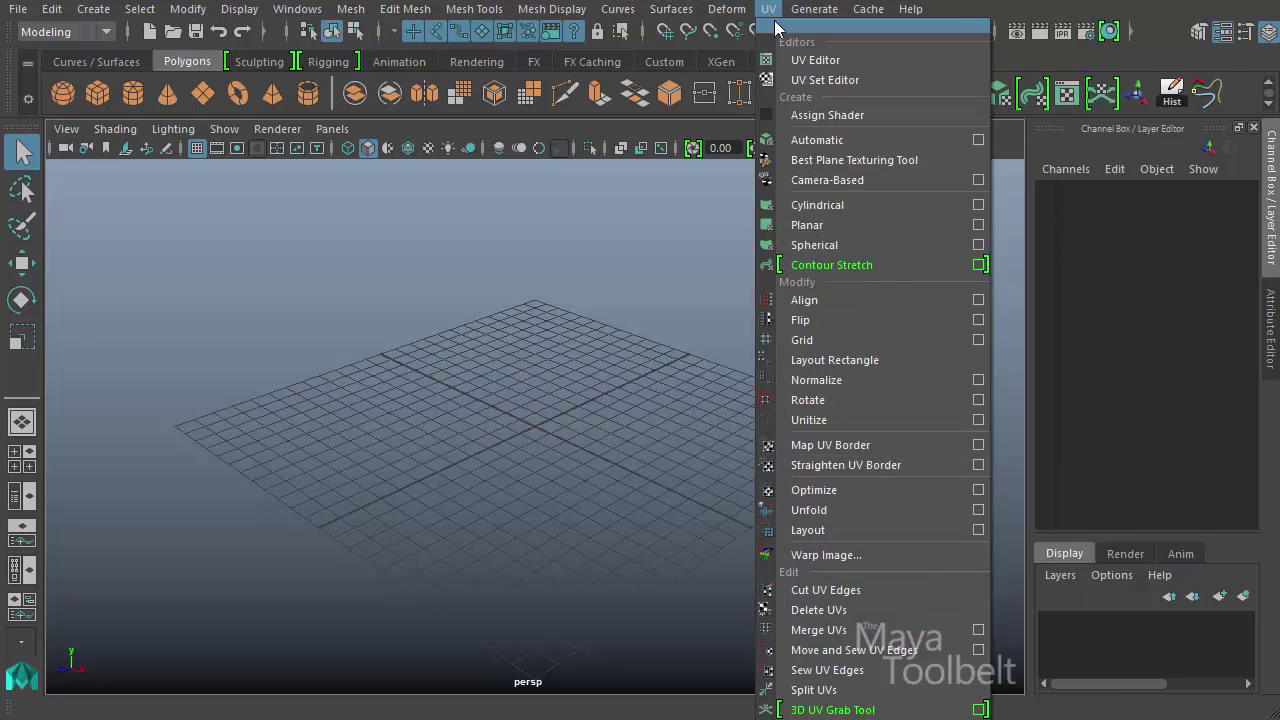
{"action": "left_click", "coordinate": [777, 26]}
{"action": "left_click_drag", "start_coordinate": [822, 3], "coordinate": [87, 0]}
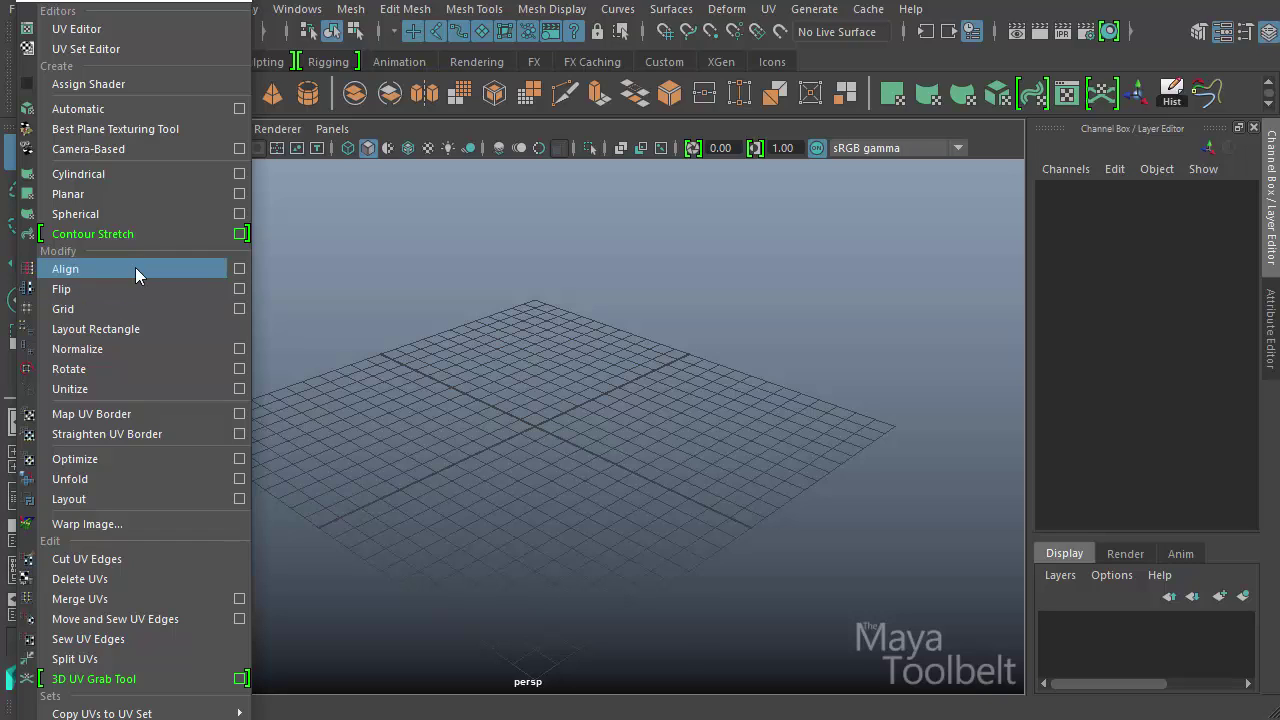
Open the UV Editor in place of the floating UV command list and reposition the editor window.
{"action": "left_click", "coordinate": [83, 29]}
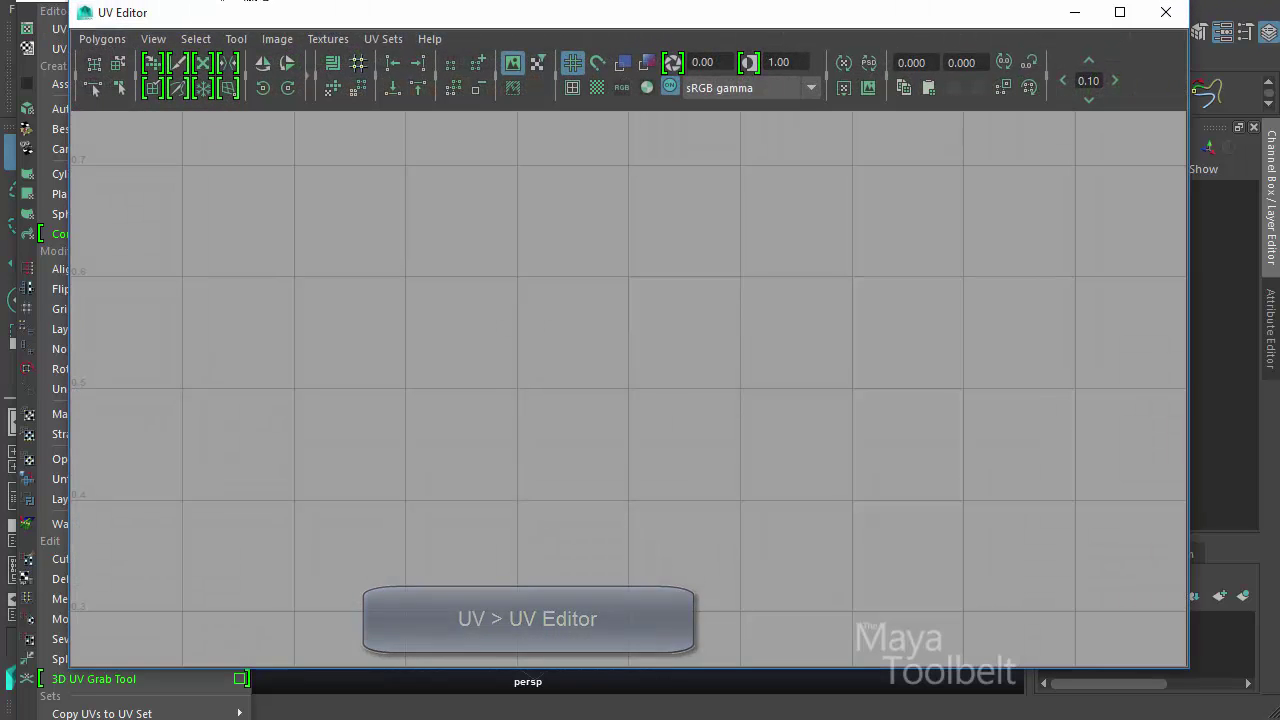
{"action": "left_click_drag", "start_coordinate": [210, 0], "coordinate": [195, 0]}
{"action": "left_click", "coordinate": [228, 4]}
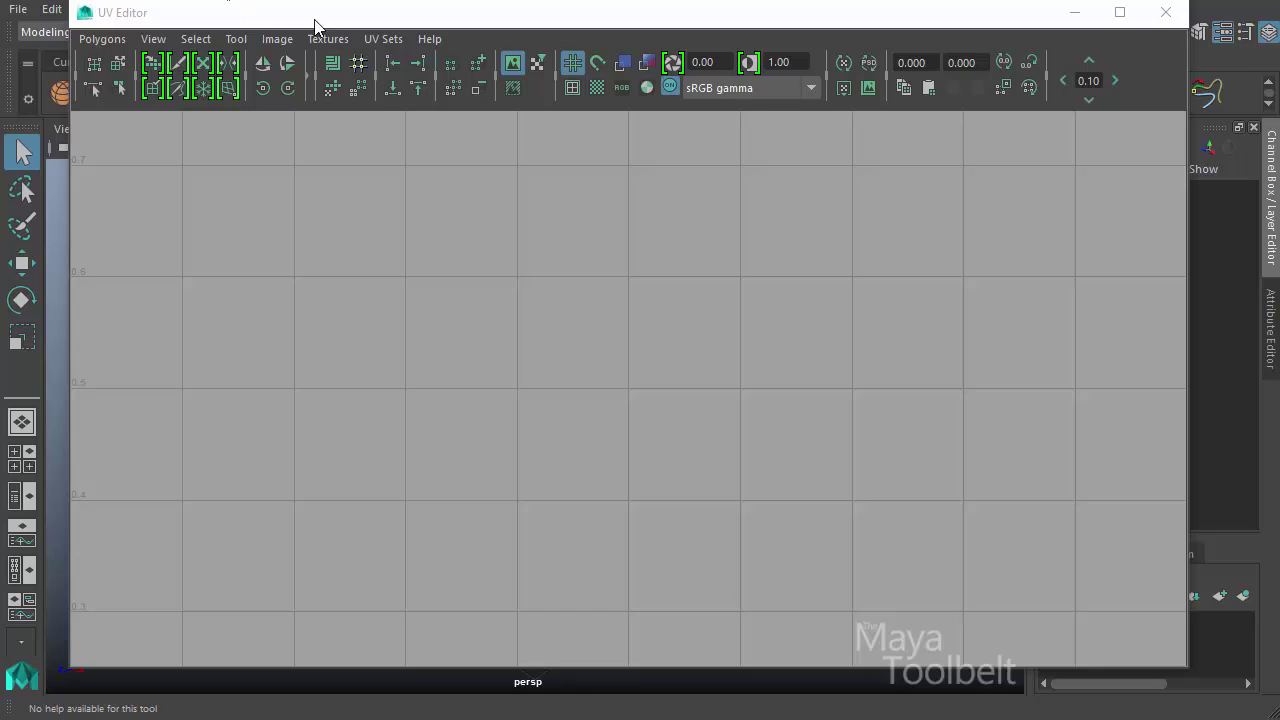
{"action": "mouse_move", "coordinate": [342, 22]}
{"action": "left_mouse_down"}
{"action": "mouse_move", "coordinate": [474, 17]}
{"action": "mouse_move", "coordinate": [371, 49]}
{"action": "mouse_move", "coordinate": [320, 23]}
{"action": "mouse_move", "coordinate": [375, 24]}
{"action": "mouse_move", "coordinate": [351, 26]}
{"action": "left_mouse_up"}
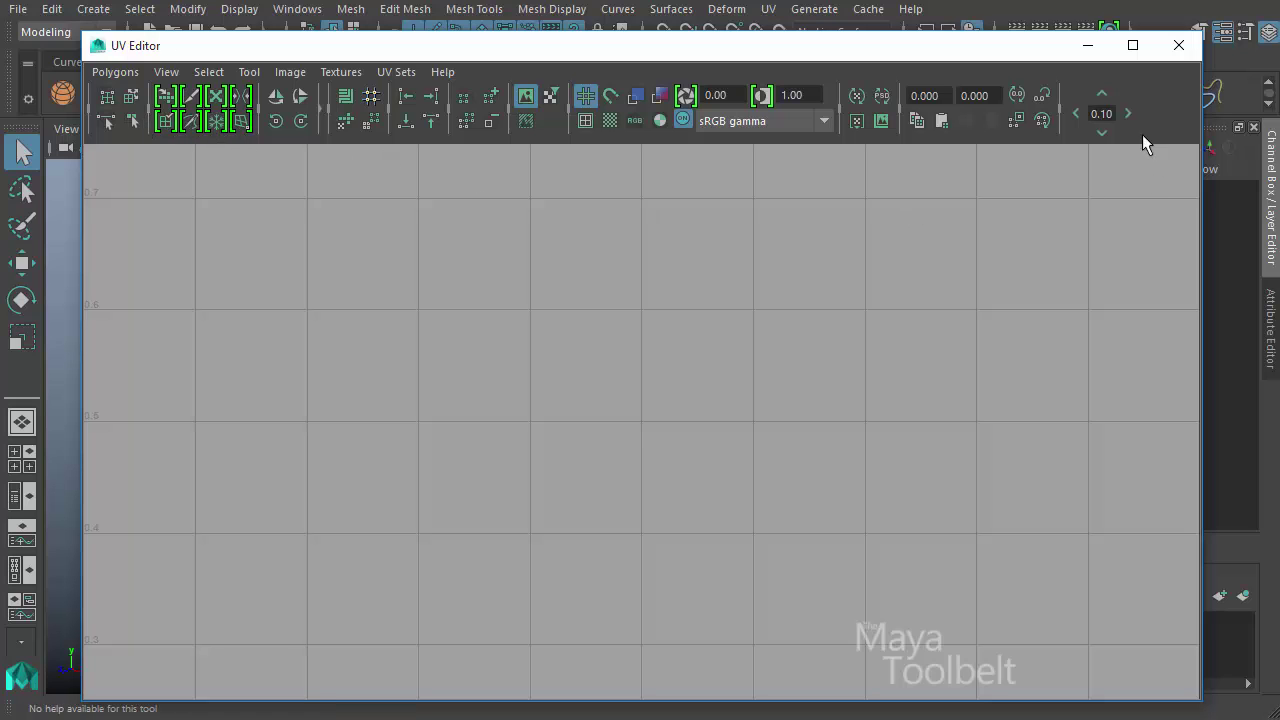
{"action": "mouse_move", "coordinate": [275, 47]}
{"action": "left_mouse_down"}
{"action": "mouse_move", "coordinate": [390, 62]}
{"action": "mouse_move", "coordinate": [270, 31]}
{"action": "left_mouse_up"}
Examine the UV Editor's commands and the full extent of its empty grid, and close the editor.
{"action": "left_click", "coordinate": [129, 48]}
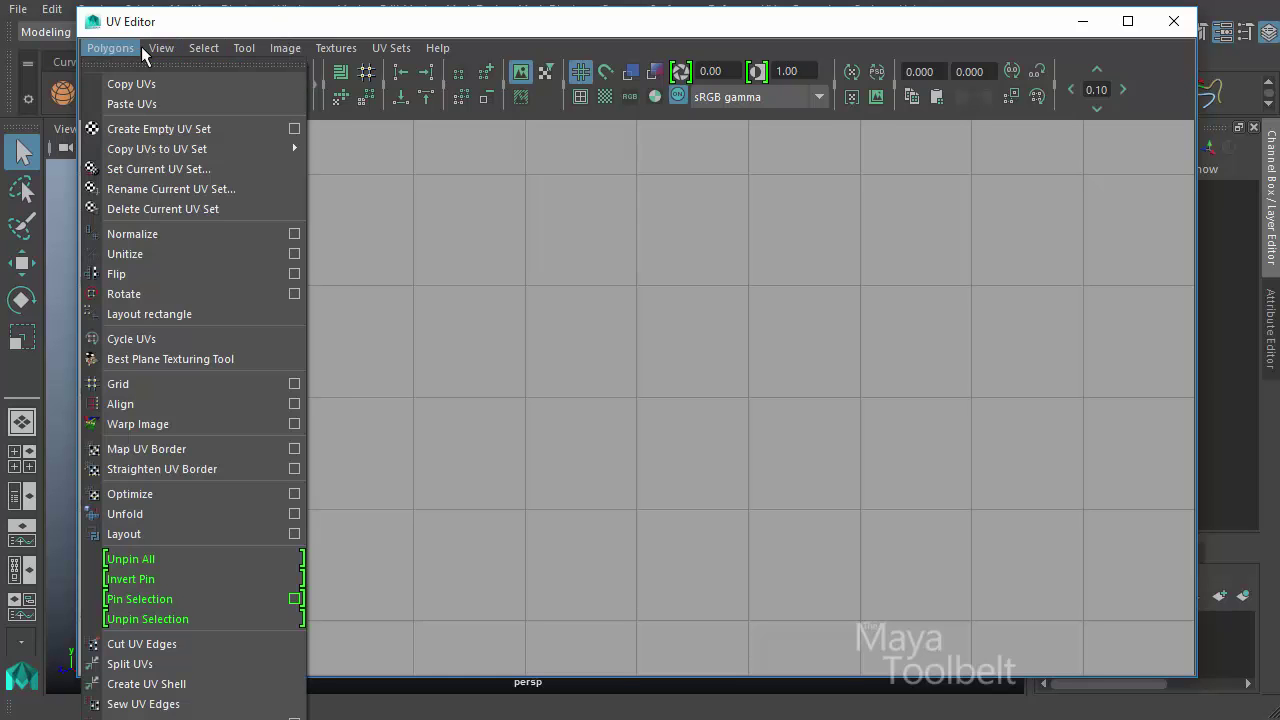
{"action": "mouse_move", "coordinate": [285, 50]}
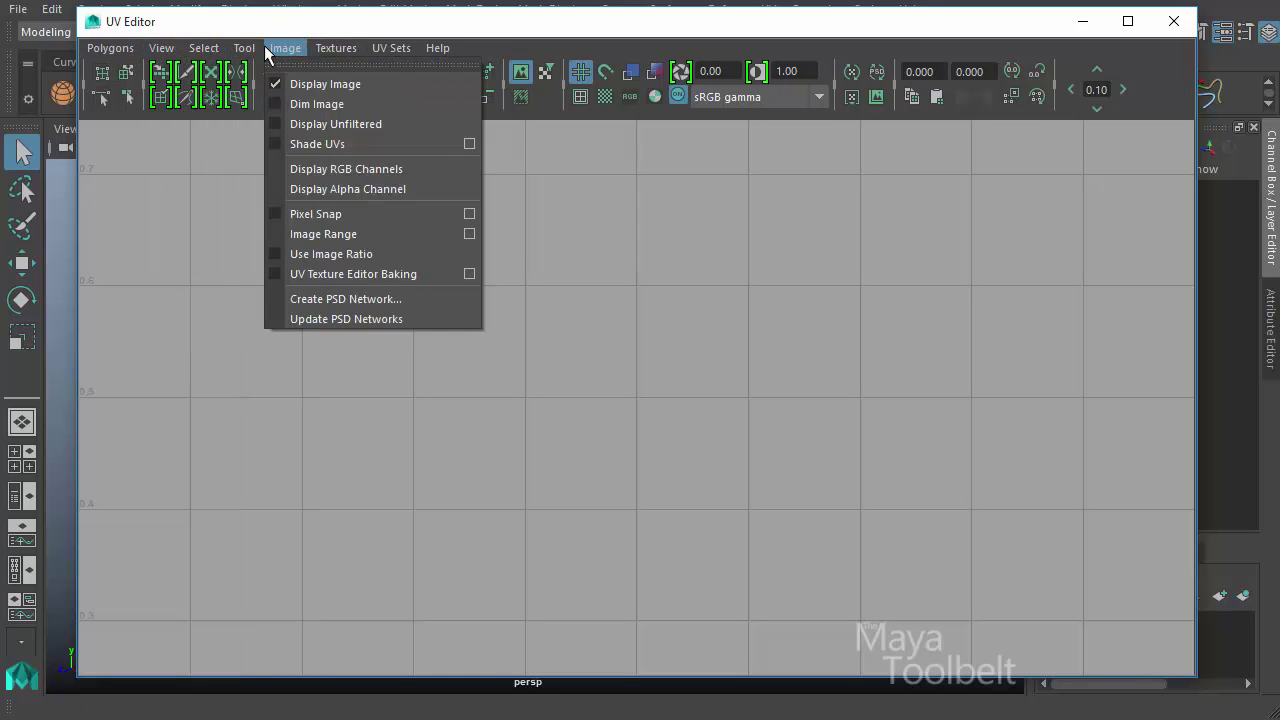
{"action": "left_click", "coordinate": [566, 46]}
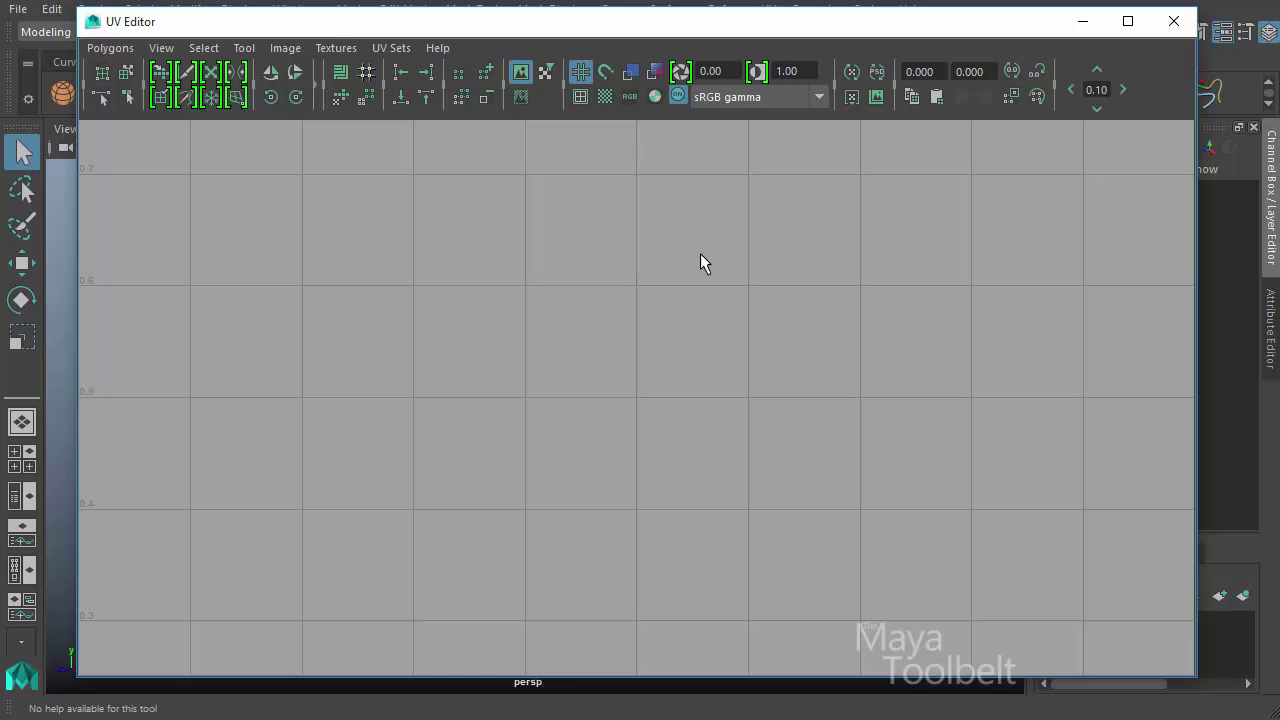
{"action": "right_click_drag", "start_coordinate": [700, 357], "coordinate": [567, 378], "text": "alt"}
{"action": "middle_click_drag", "start_coordinate": [651, 396], "coordinate": [847, 317], "text": "alt"}
{"action": "right_click_drag", "start_coordinate": [847, 317], "coordinate": [325, 306], "text": "alt"}
{"action": "right_click_drag", "start_coordinate": [712, 364], "coordinate": [325, 350], "text": "alt"}
{"action": "middle_click_drag", "start_coordinate": [664, 420], "coordinate": [737, 323], "text": "alt"}
{"action": "right_click_drag", "start_coordinate": [703, 349], "coordinate": [697, 449], "text": "alt"}
{"action": "middle_click_drag", "start_coordinate": [697, 449], "coordinate": [674, 374], "text": "alt"}
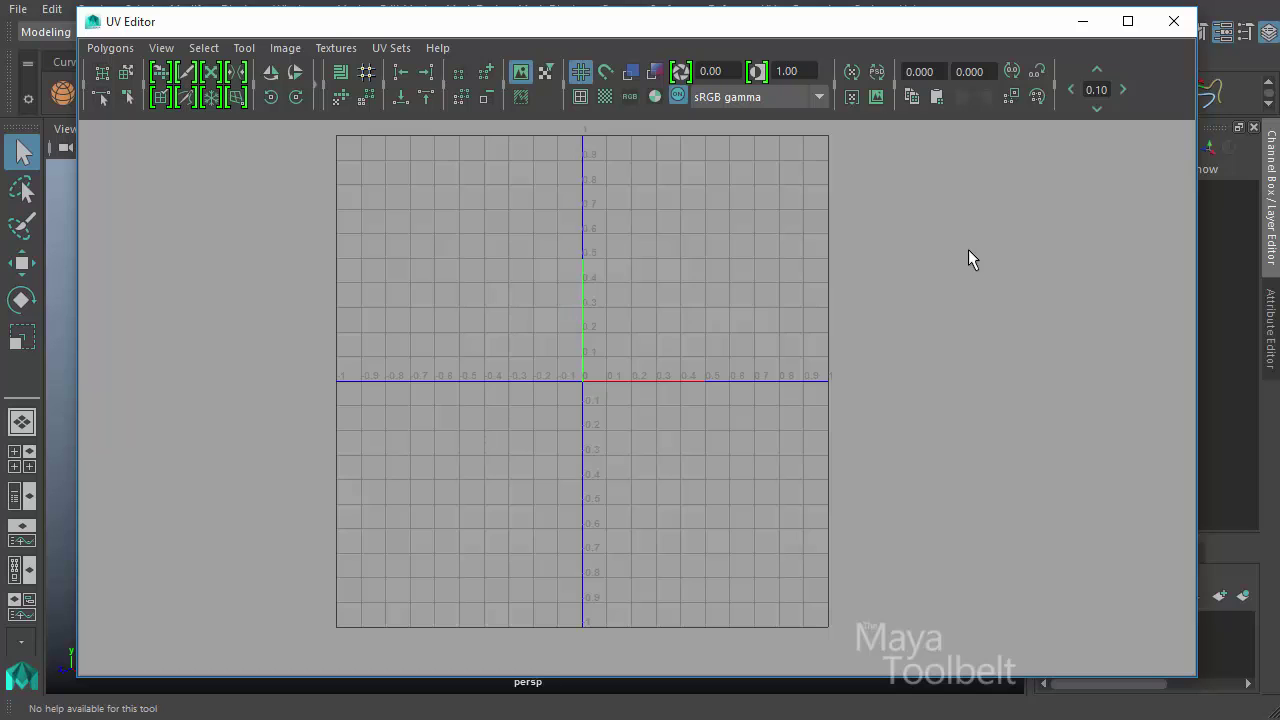
{"action": "left_click", "coordinate": [1173, 21]}
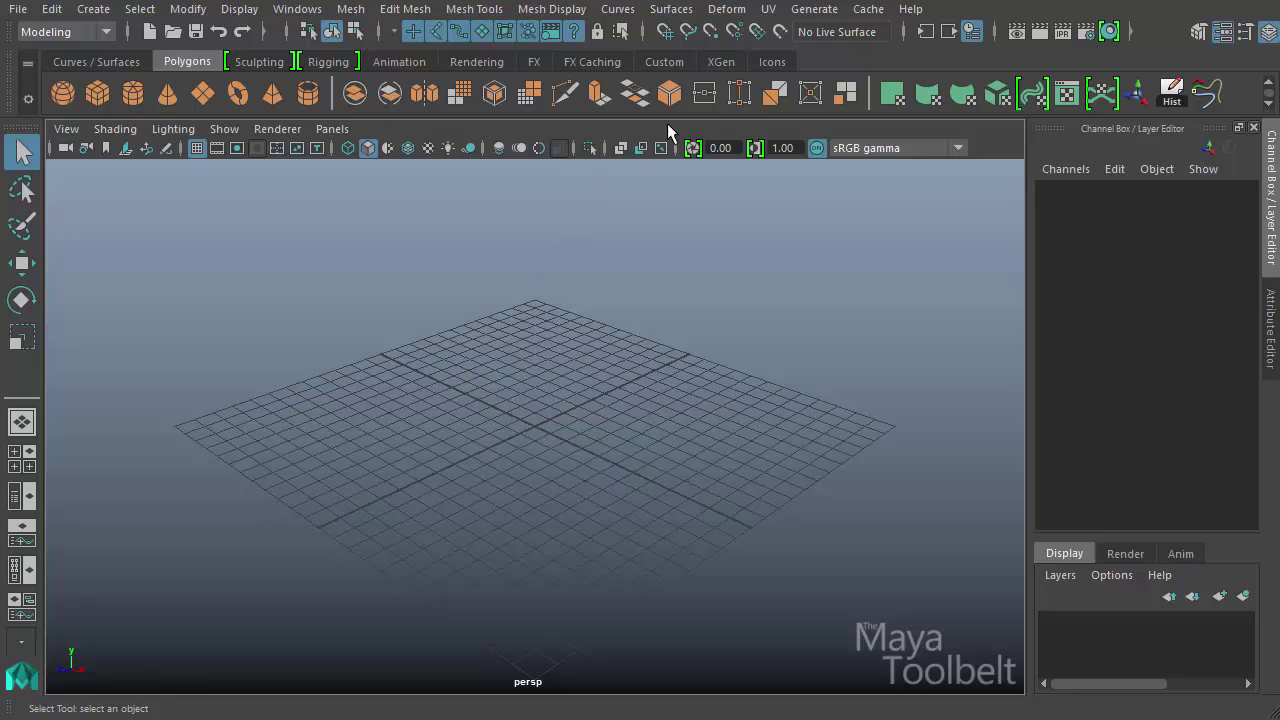
Open the Visor on the Sculpting Base Meshes and enlarge its window to show more thumbnails.
{"action": "left_click", "coordinate": [257, 63]}
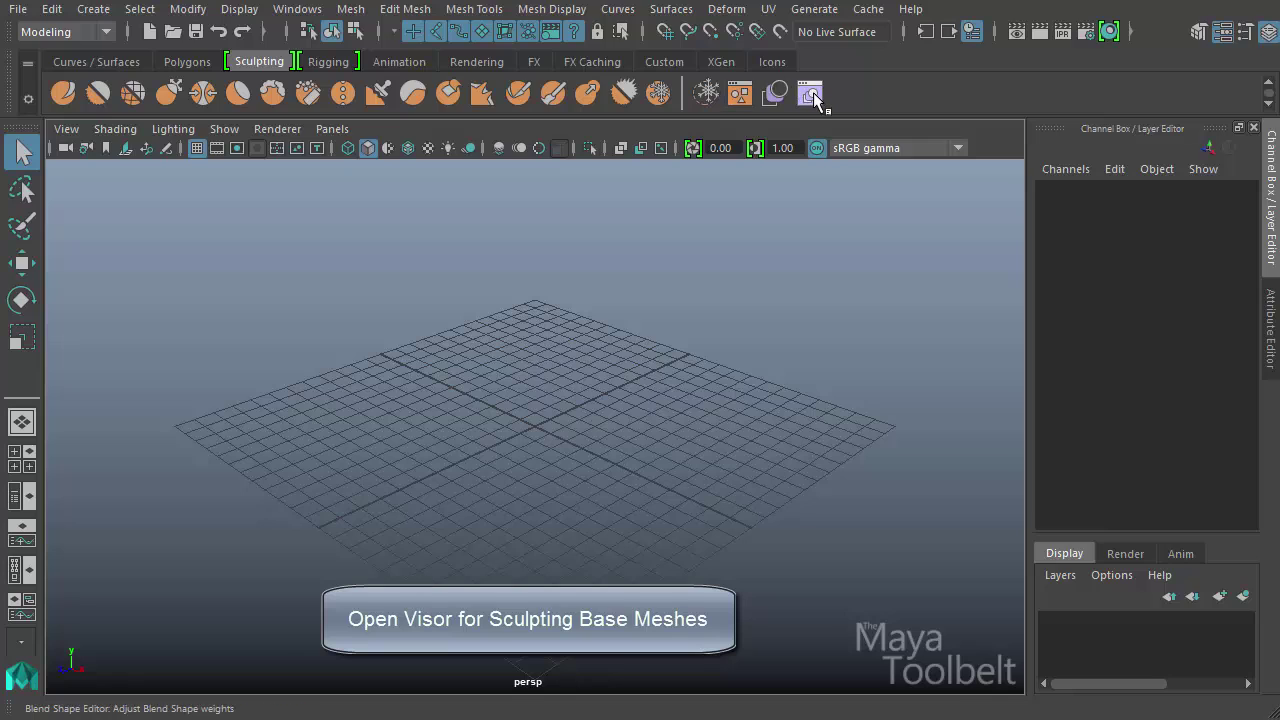
{"action": "left_click", "coordinate": [740, 93]}
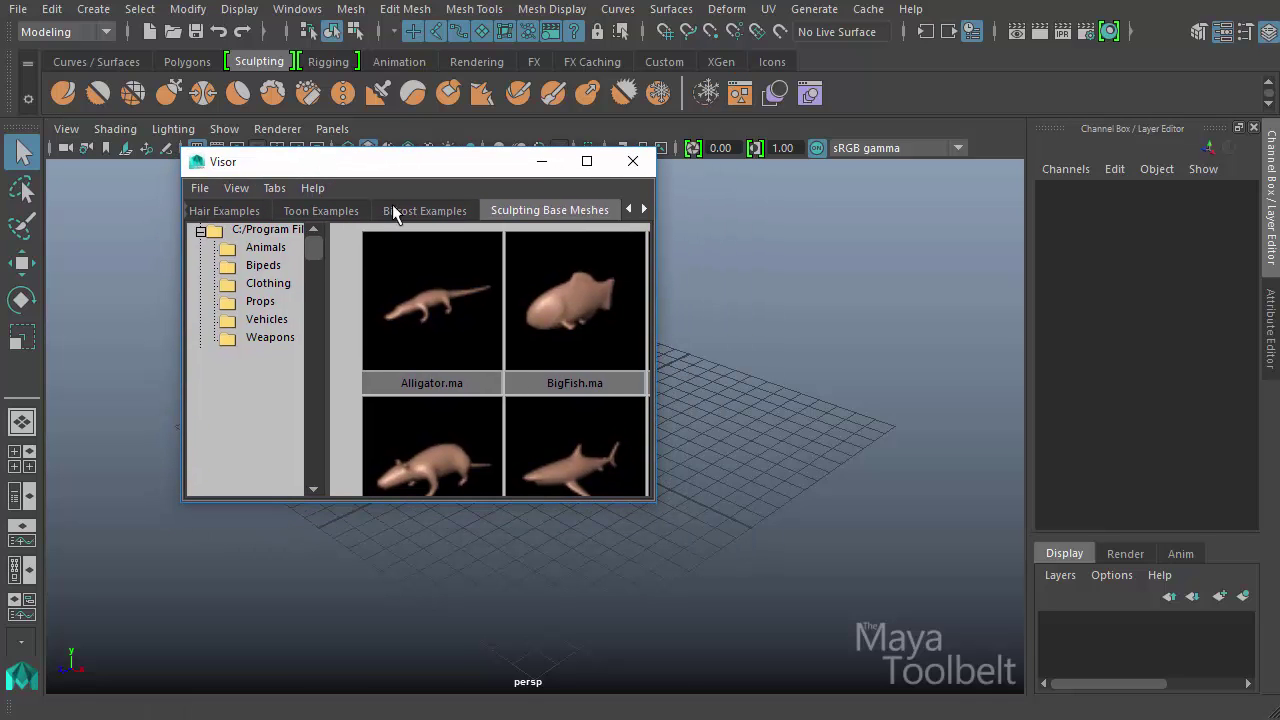
{"action": "left_click_drag", "start_coordinate": [657, 507], "coordinate": [957, 643]}
{"action": "left_click_drag", "start_coordinate": [416, 376], "coordinate": [335, 379]}
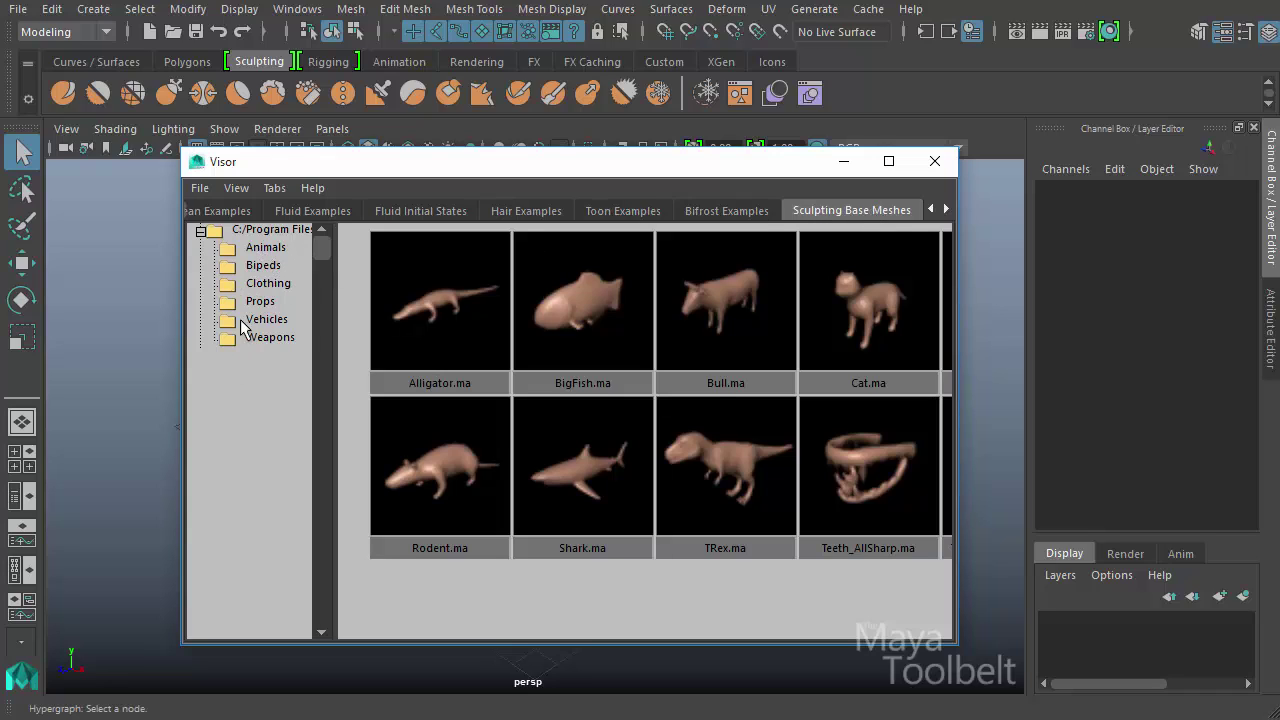
Look through the animal base meshes, including TRex.ma, BigFish.ma and Alligator.ma.
{"action": "left_click", "coordinate": [783, 484]}
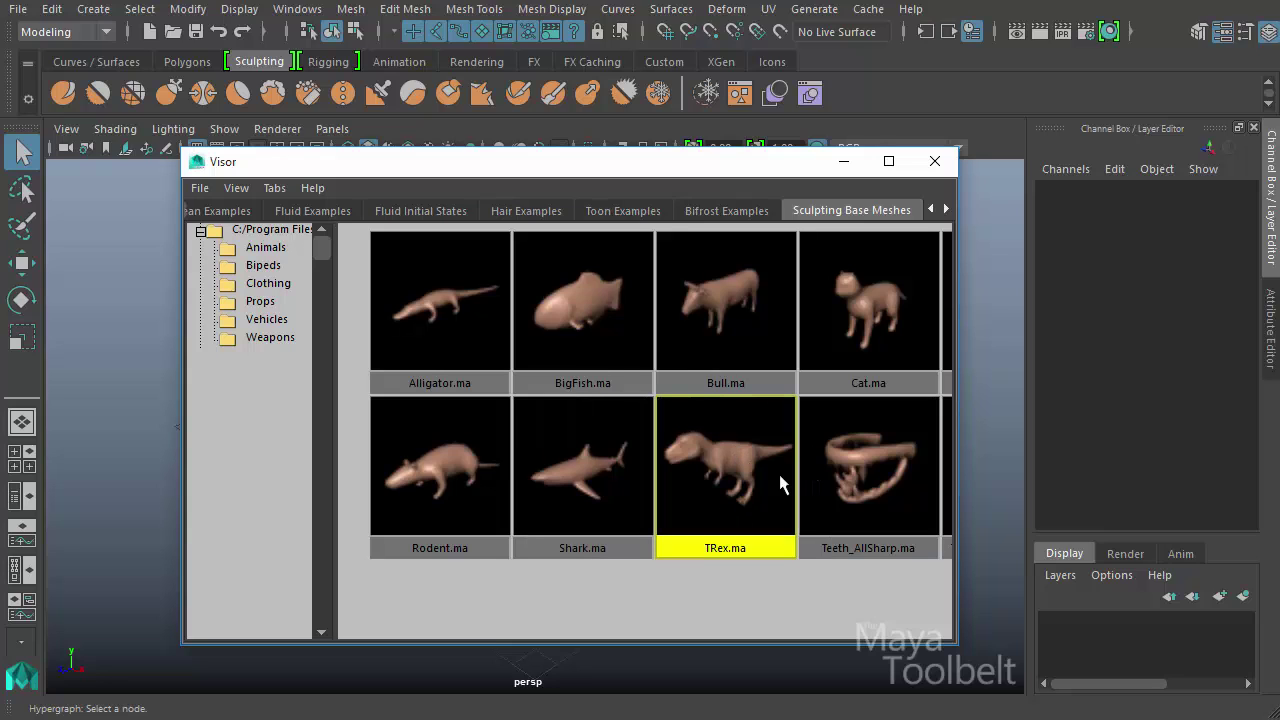
{"action": "left_click", "coordinate": [882, 330]}
{"action": "left_click", "coordinate": [578, 301]}
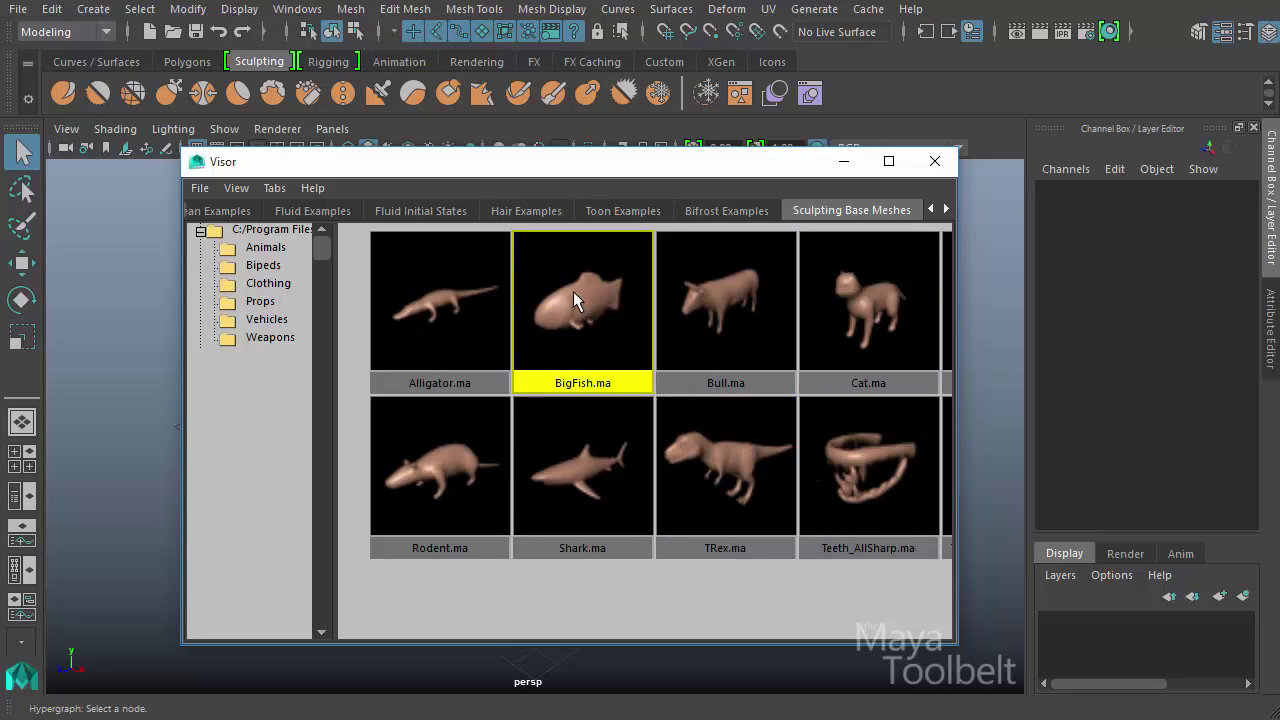
{"action": "left_click", "coordinate": [457, 334]}
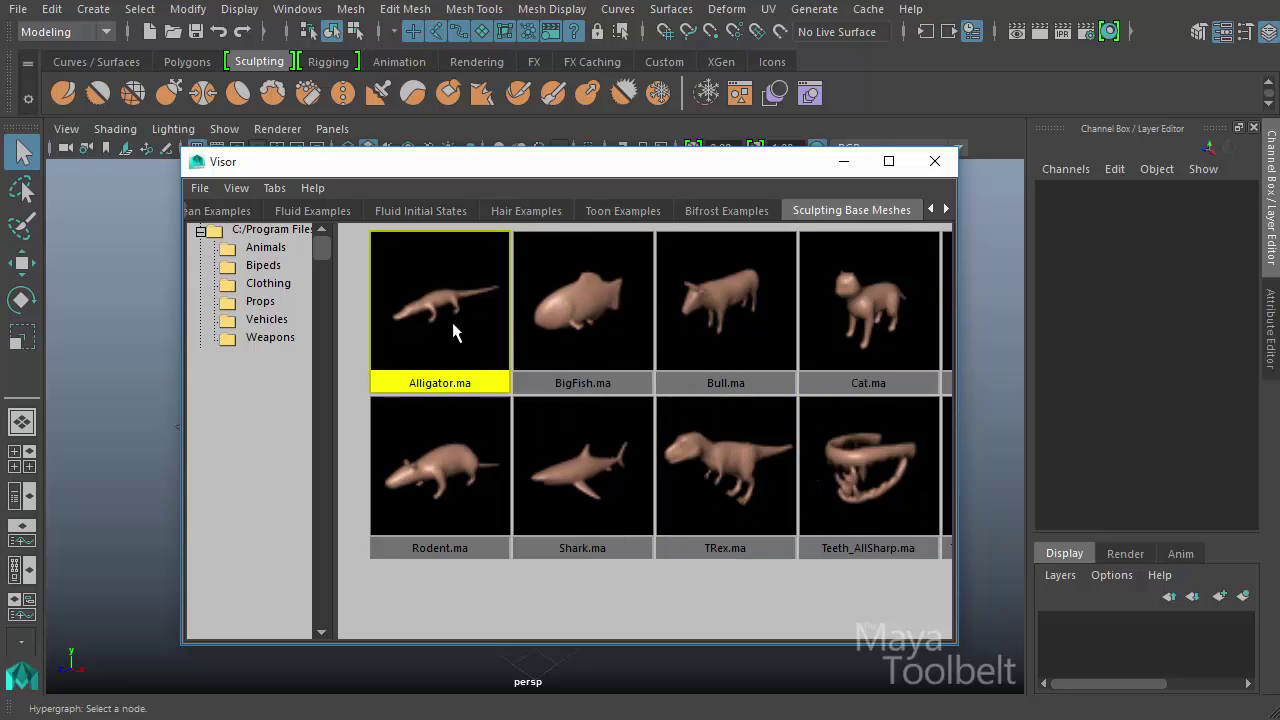
Import MonsterWolfman.ma from the Bipeds base meshes into the scene and close the Visor.
{"action": "left_click", "coordinate": [264, 270]}
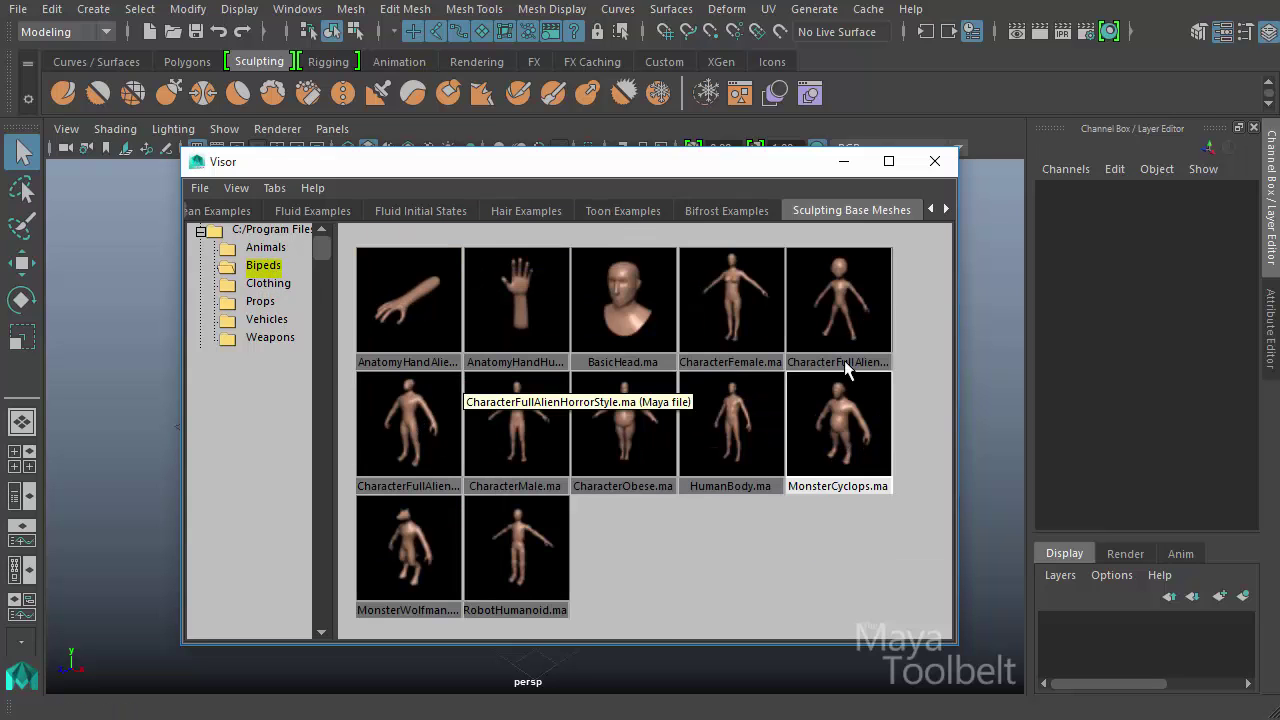
{"action": "left_click", "coordinate": [516, 286]}
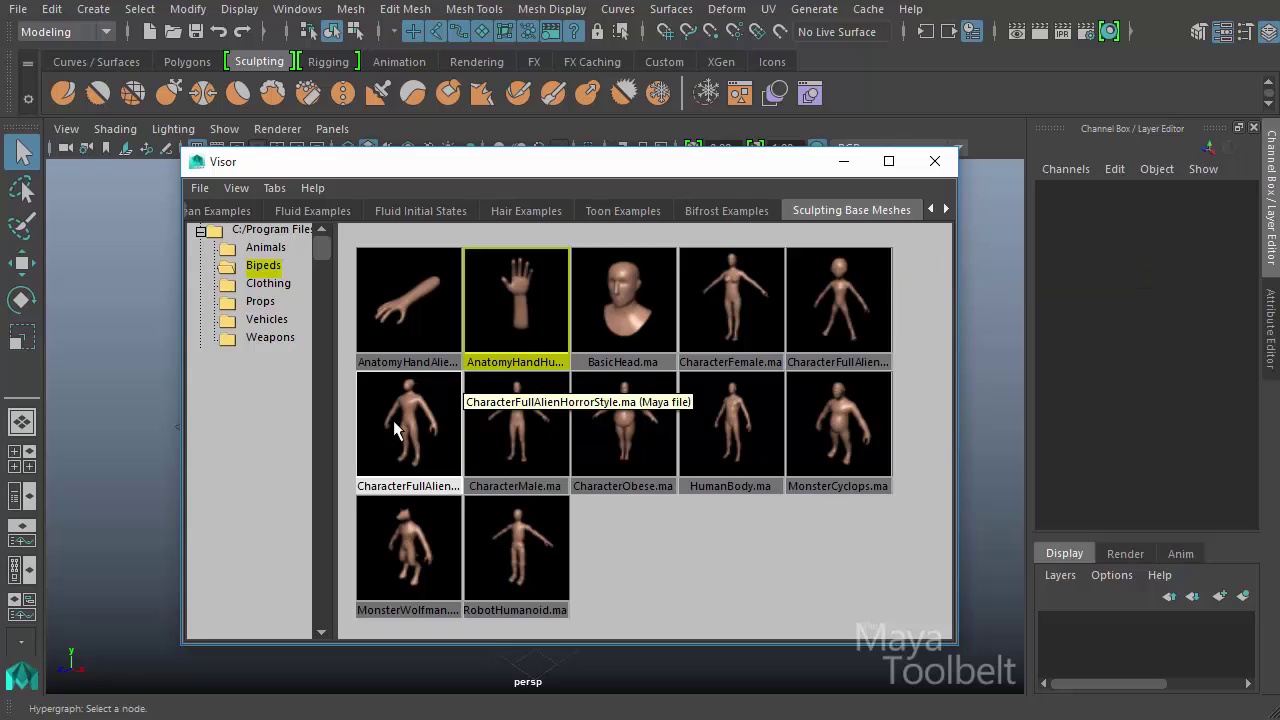
{"action": "left_click", "coordinate": [408, 545]}
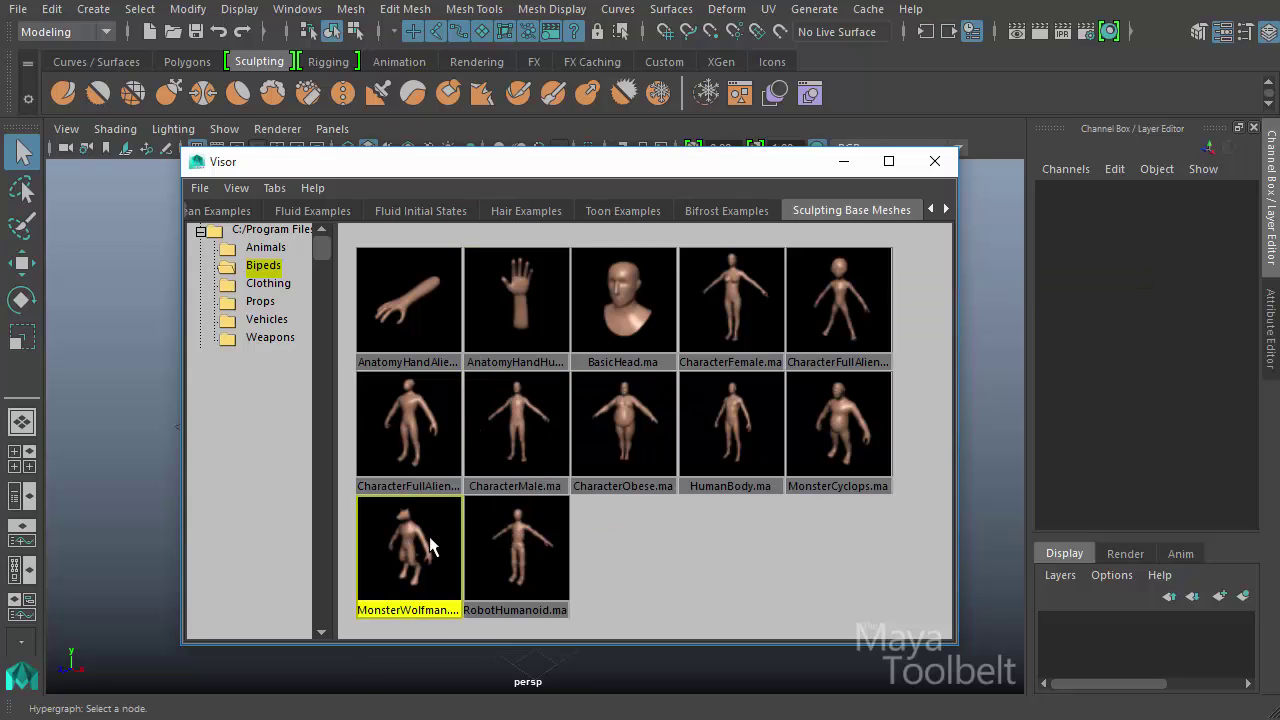
{"action": "right_click", "coordinate": [418, 566]}
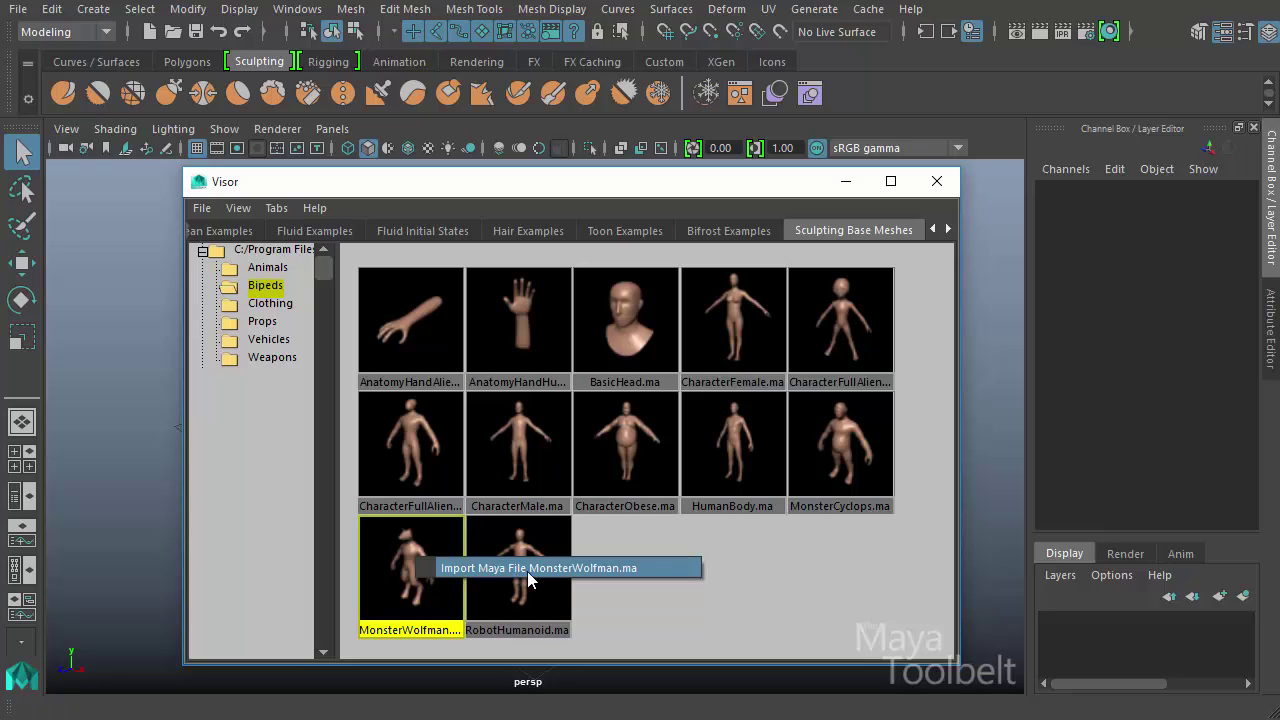
{"action": "left_click", "coordinate": [607, 568]}
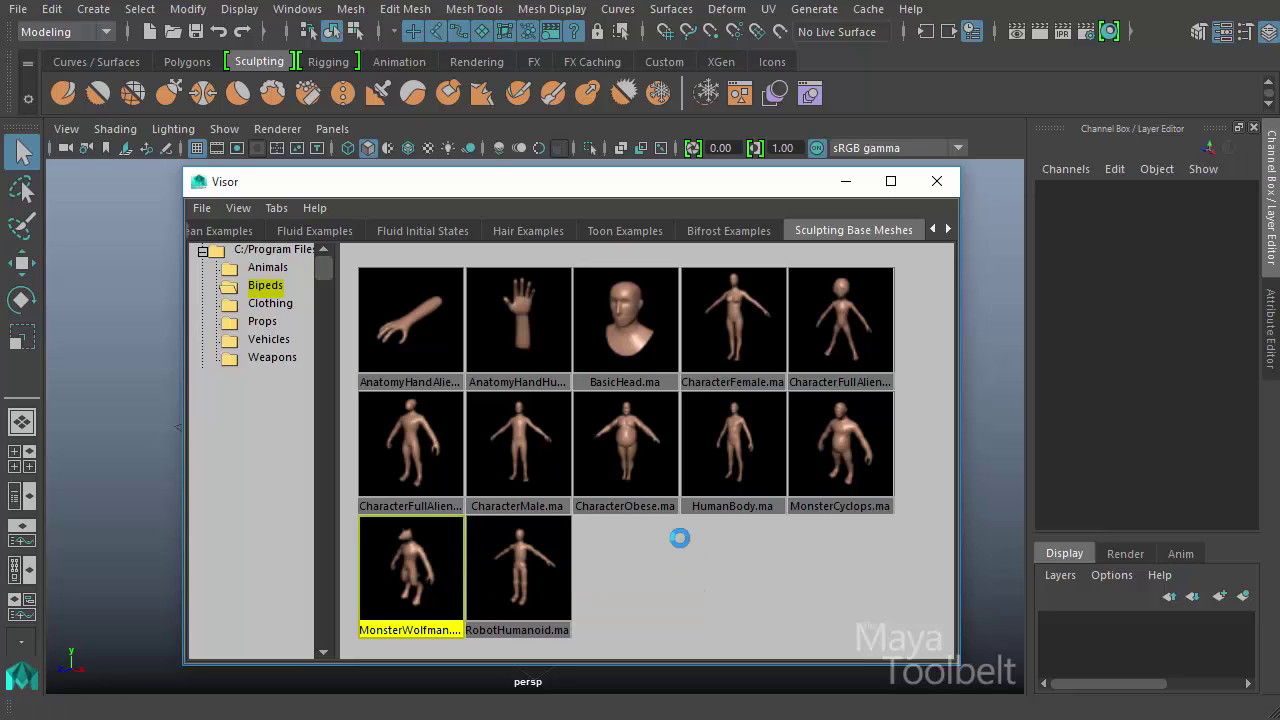
{"action": "left_click", "coordinate": [936, 181]}
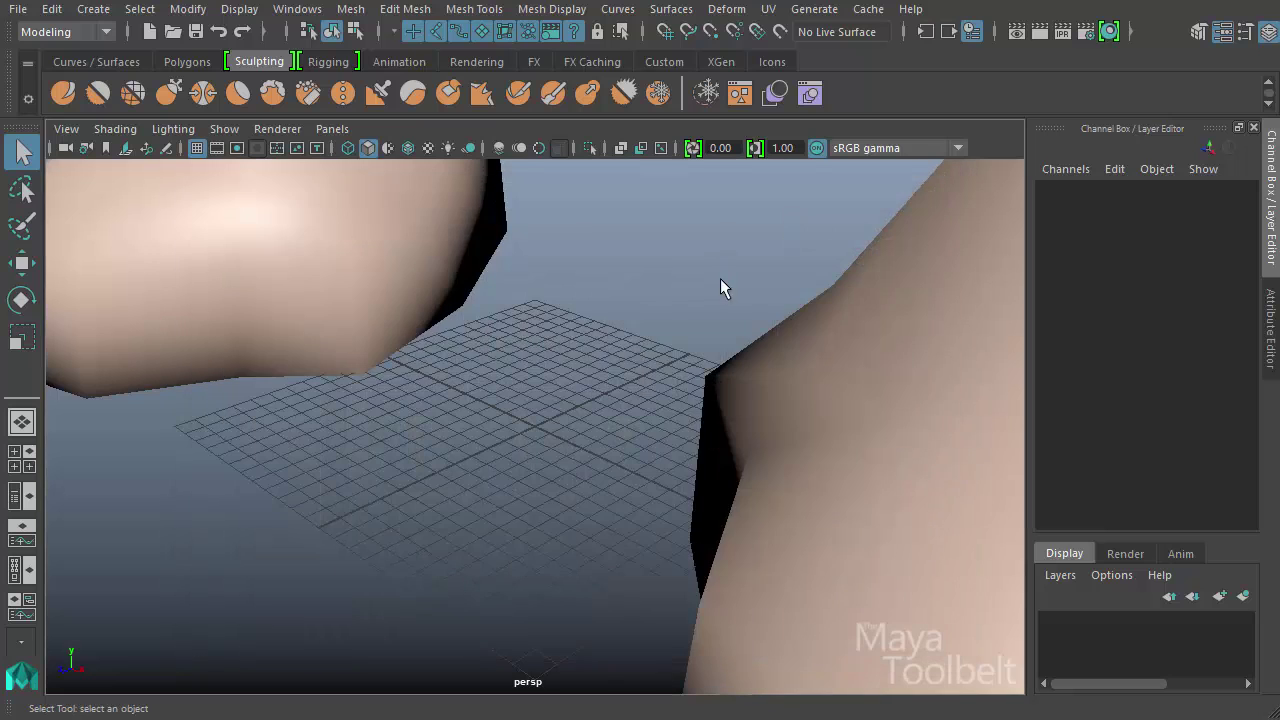
Select the imported wolfman mesh, with the whole figure framed in the perspective view.
{"action": "right_click_drag", "start_coordinate": [718, 349], "coordinate": [330, 263], "text": "alt"}
{"action": "middle_click_drag", "start_coordinate": [606, 344], "coordinate": [606, 510], "text": "alt"}
{"action": "right_click_drag", "start_coordinate": [560, 375], "coordinate": [440, 375], "text": "alt"}
{"action": "middle_click_drag", "start_coordinate": [517, 360], "coordinate": [516, 416], "text": "alt"}
{"action": "left_click_drag", "start_coordinate": [516, 416], "coordinate": [491, 371], "text": "alt"}
{"action": "left_click", "coordinate": [491, 378]}
{"action": "left_click_drag", "start_coordinate": [677, 415], "coordinate": [717, 412], "text": "alt"}
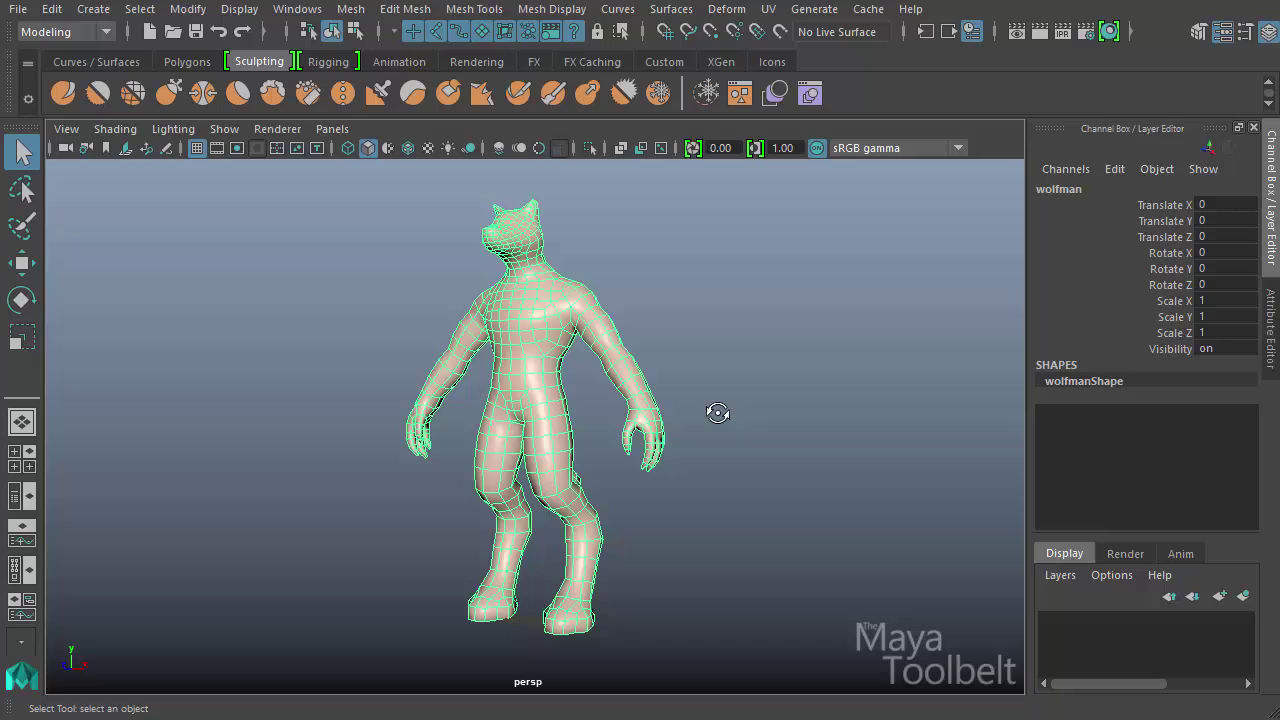
{"action": "mouse_move", "coordinate": [618, 440]}
{"action": "left_mouse_down", "text": "alt"}
{"action": "mouse_move", "coordinate": [654, 437]}
{"action": "mouse_move", "coordinate": [626, 434]}
{"action": "left_mouse_up", "text": "alt"}
{"action": "right_click_drag", "start_coordinate": [626, 434], "coordinate": [666, 446], "text": "alt"}
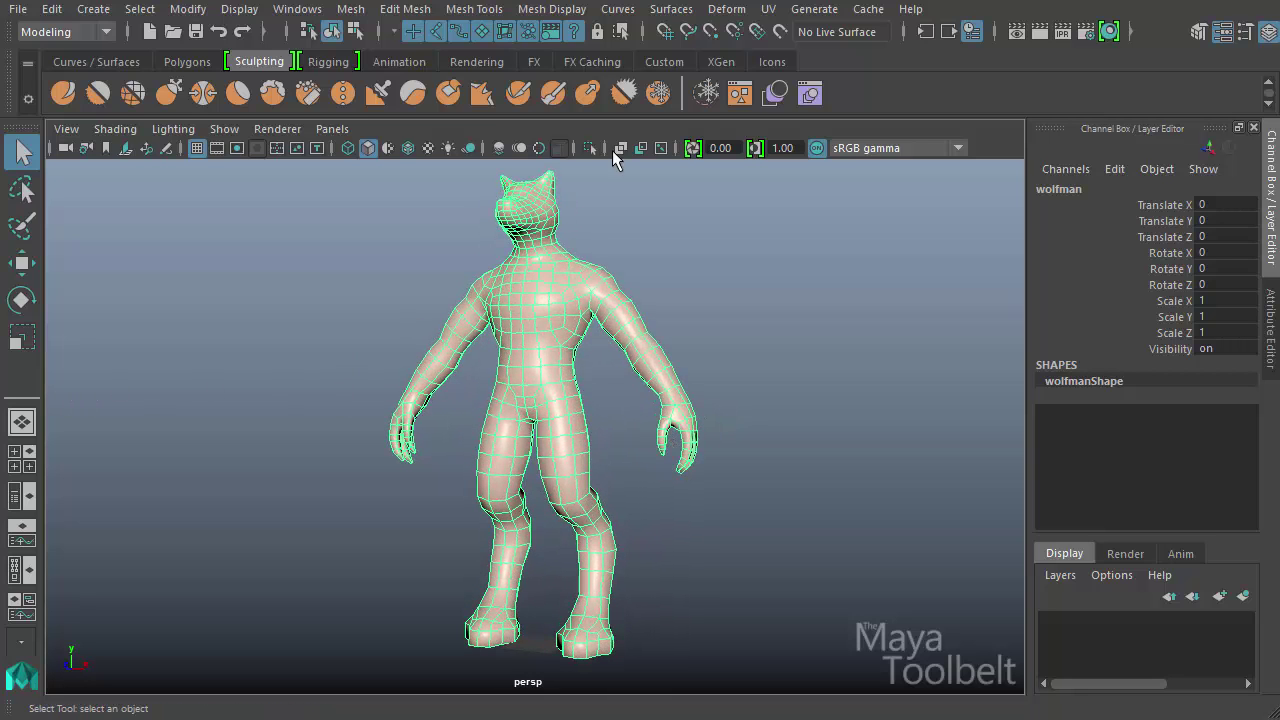
Examine the wolfman's UV layout up close in the UV Editor and close the editor.
{"action": "left_click", "coordinate": [768, 9]}
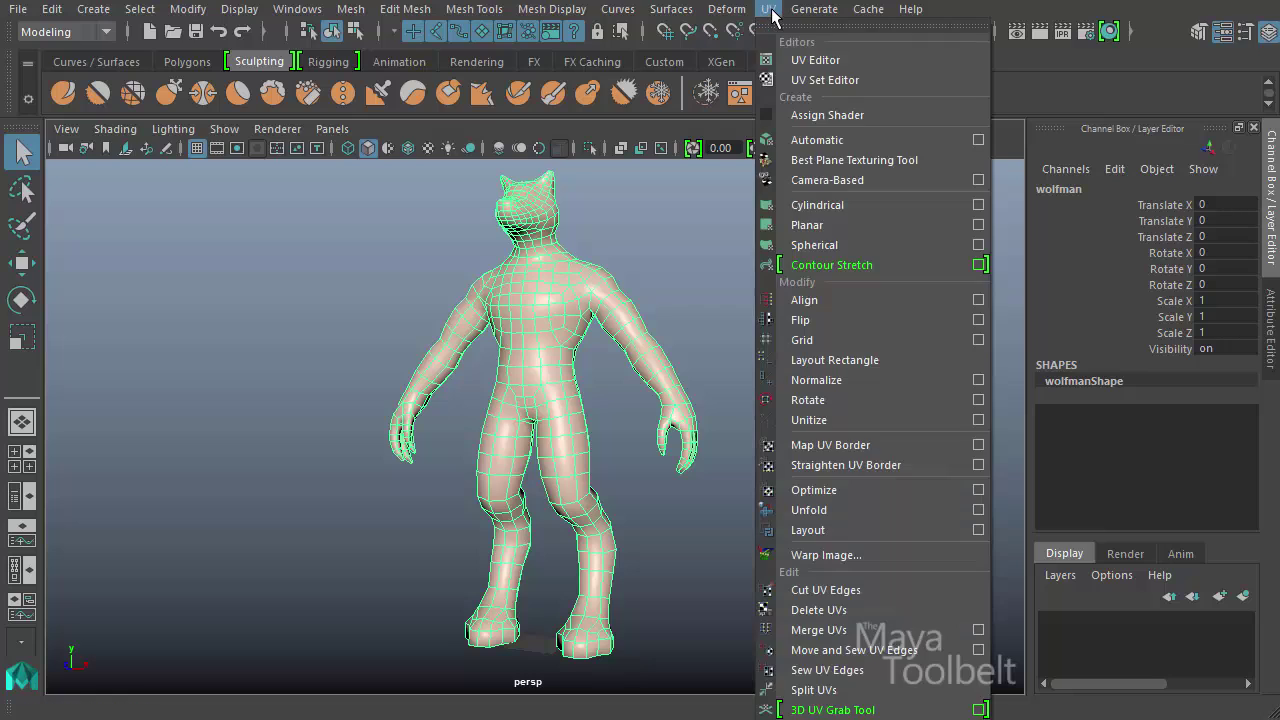
{"action": "left_click", "coordinate": [817, 60]}
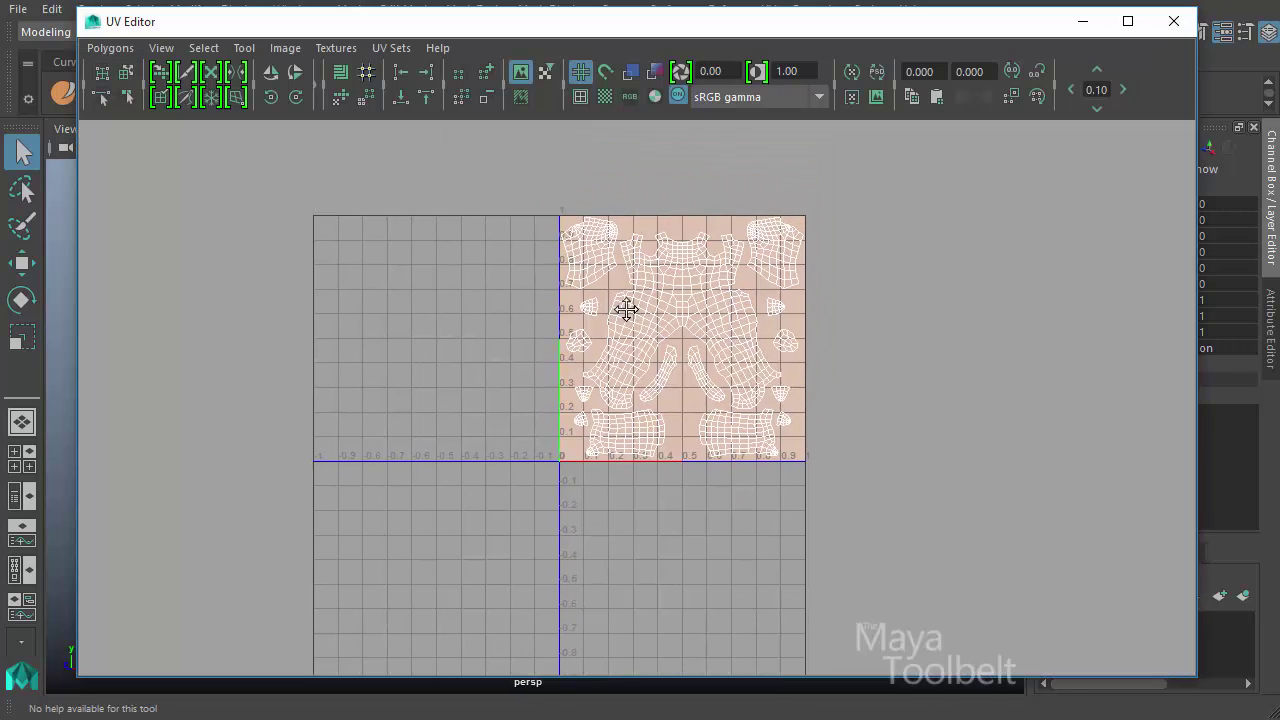
{"action": "scroll", "coordinate": [626, 310], "scroll_direction": "up", "scroll_amount": 5}
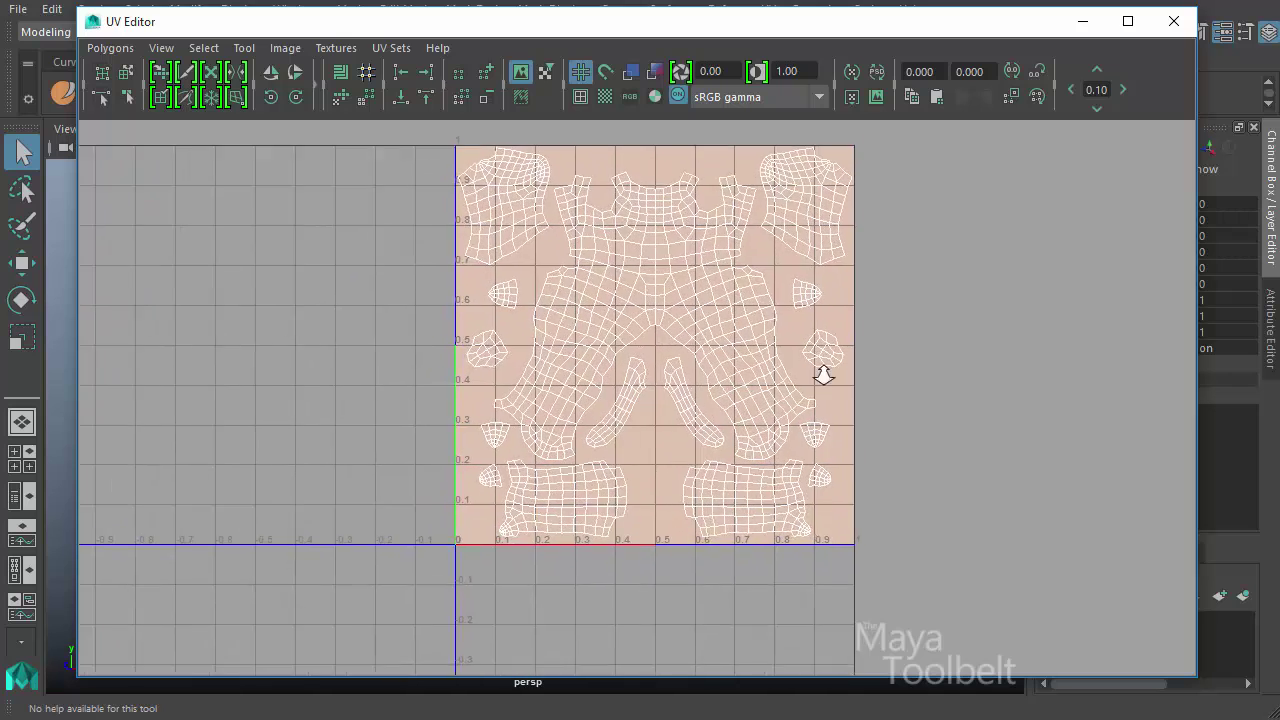
{"action": "right_click_drag", "start_coordinate": [823, 375], "coordinate": [906, 391], "text": "alt"}
{"action": "middle_click_drag", "start_coordinate": [837, 321], "coordinate": [800, 366], "text": "alt"}
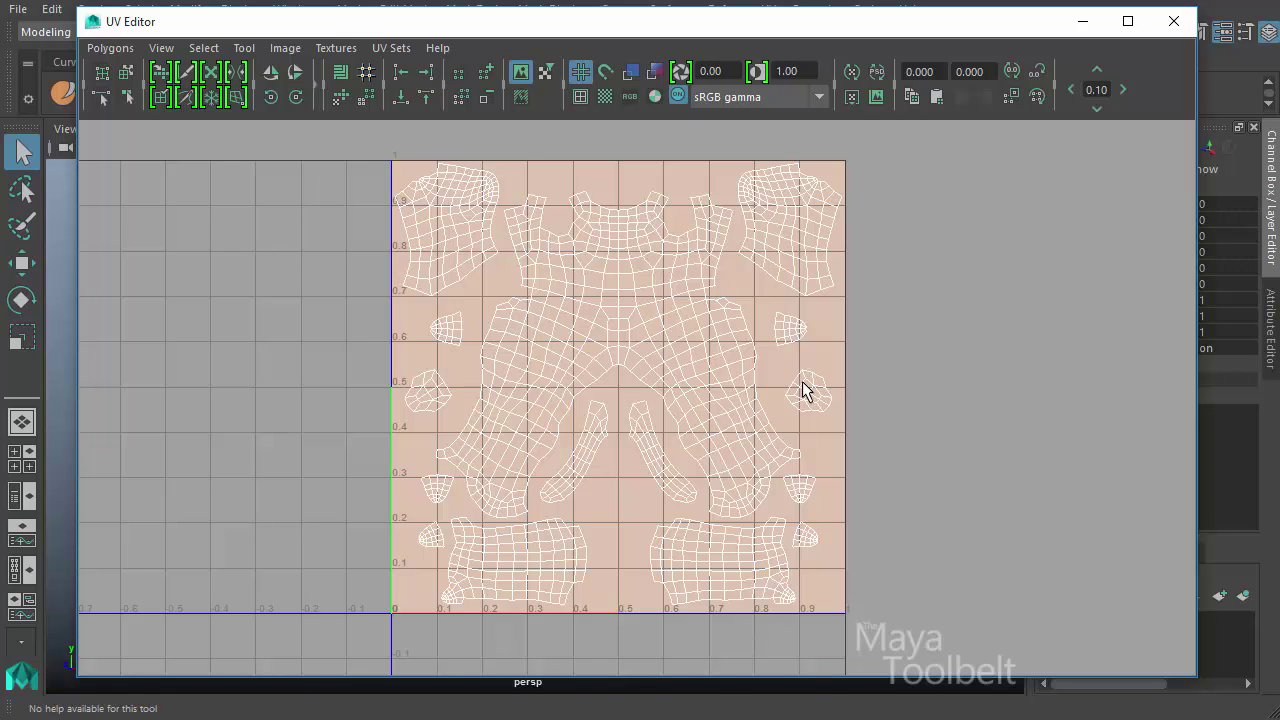
{"action": "left_click", "coordinate": [1174, 21]}
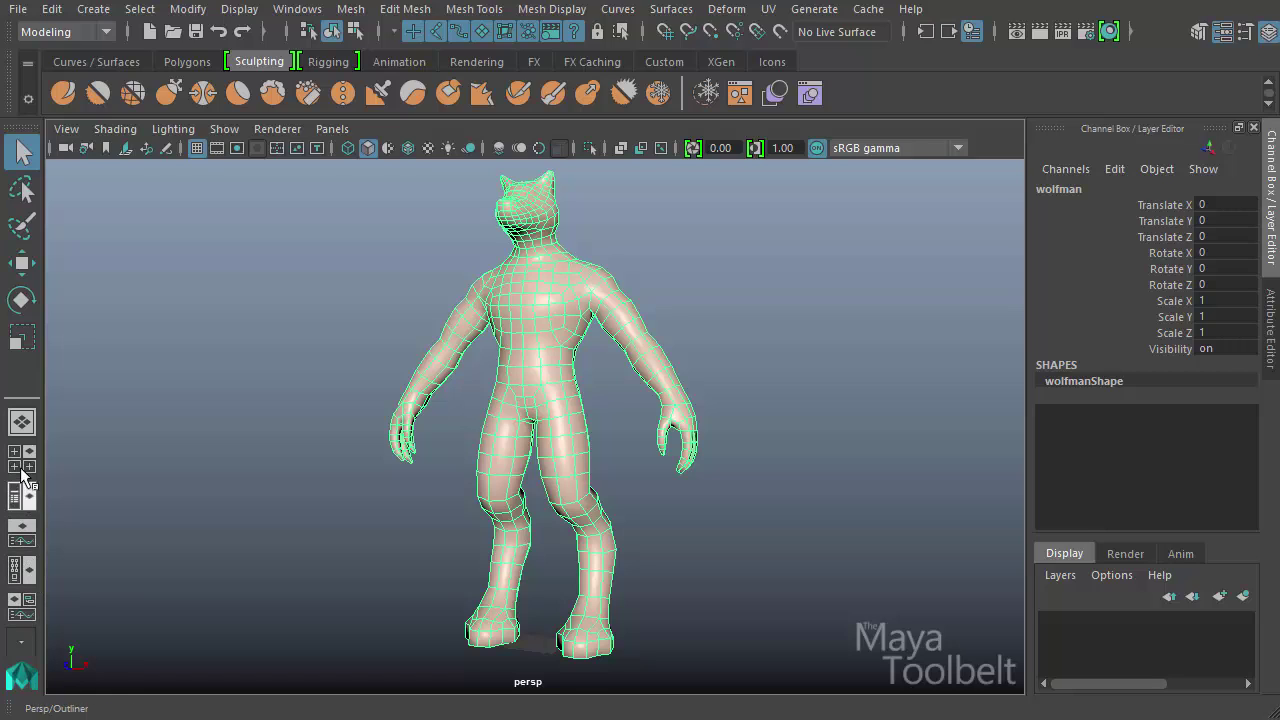
Switch the workspace to the Persp/UV Editor layout with the wolfman's UV shells filling the editor pane.
{"action": "right_click", "coordinate": [27, 505]}
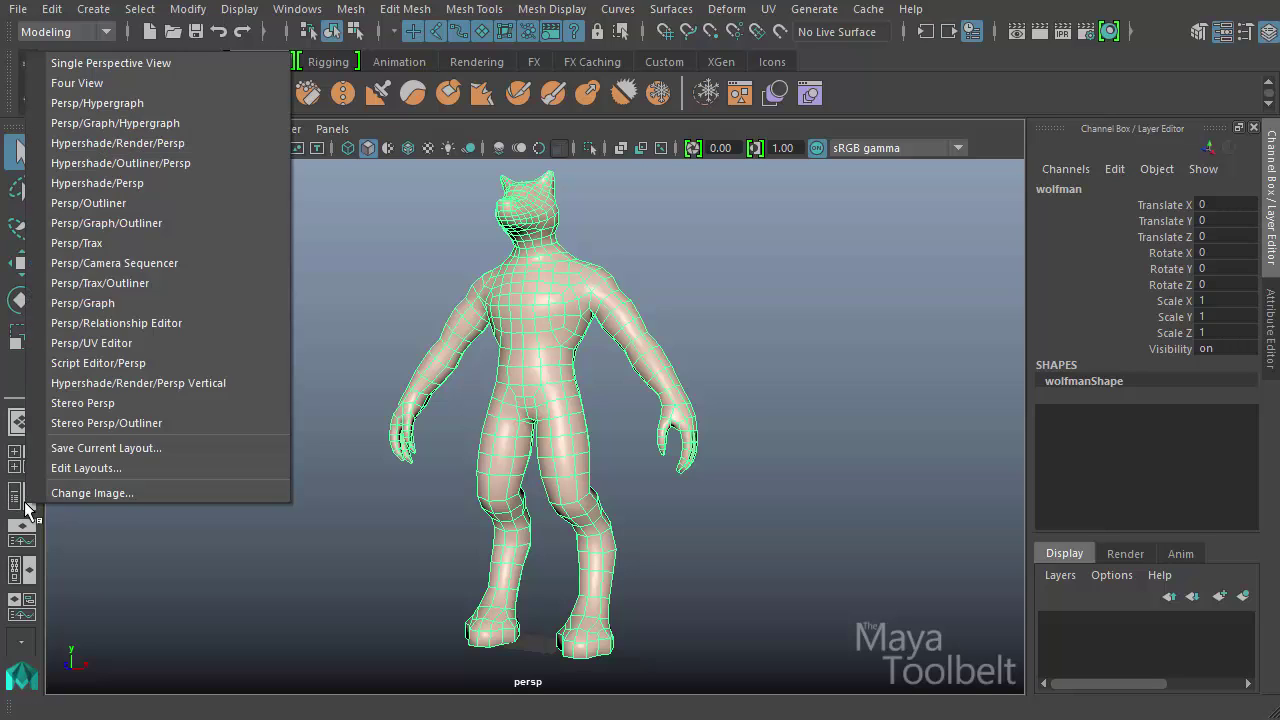
{"action": "left_click", "coordinate": [125, 344]}
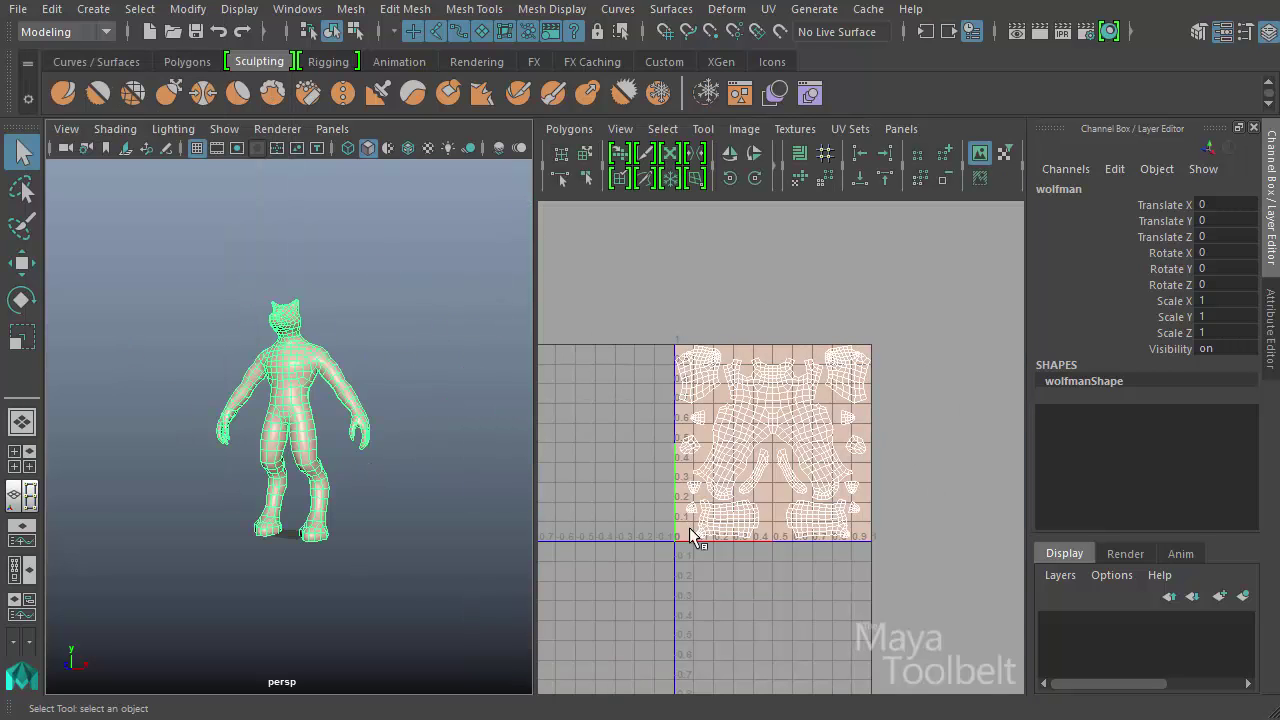
{"action": "right_click_drag", "start_coordinate": [848, 334], "coordinate": [1005, 520], "text": "alt"}
{"action": "middle_click_drag", "start_coordinate": [819, 475], "coordinate": [833, 480], "text": "alt"}
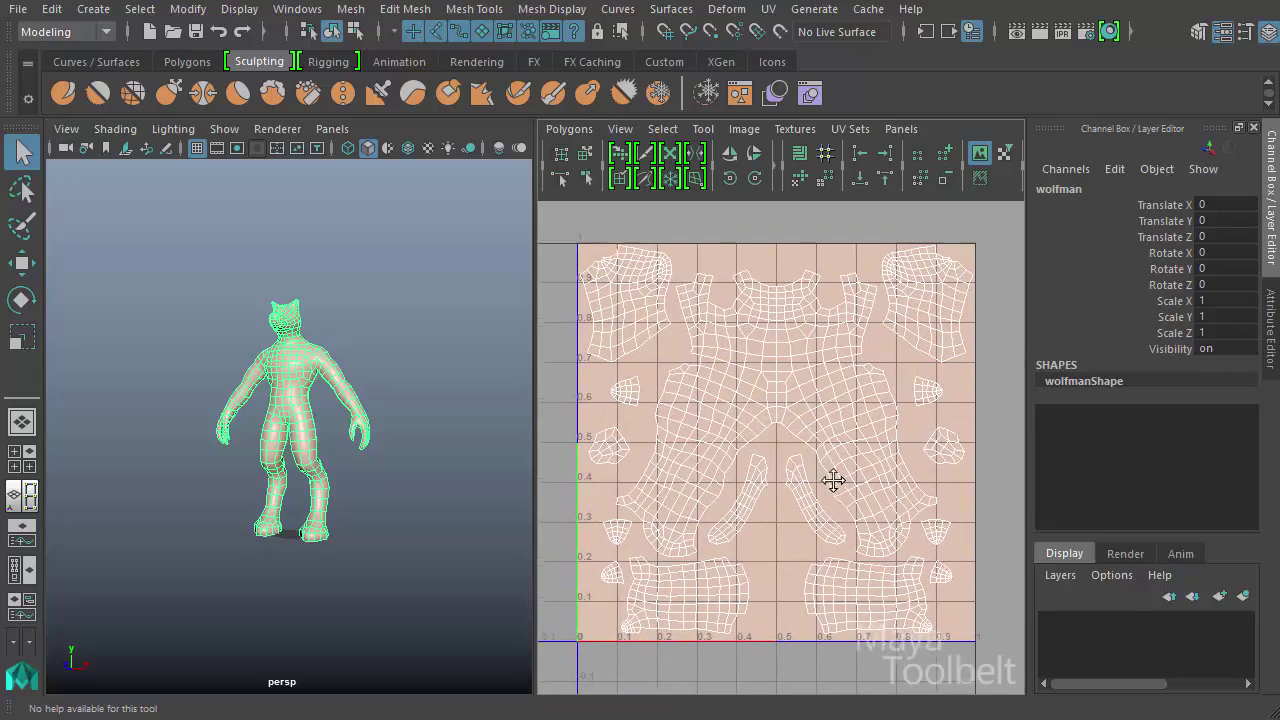
Inspect the wolfman from several angles in the perspective view alongside its UV layout.
{"action": "right_click_drag", "start_coordinate": [303, 417], "coordinate": [374, 446], "text": "alt"}
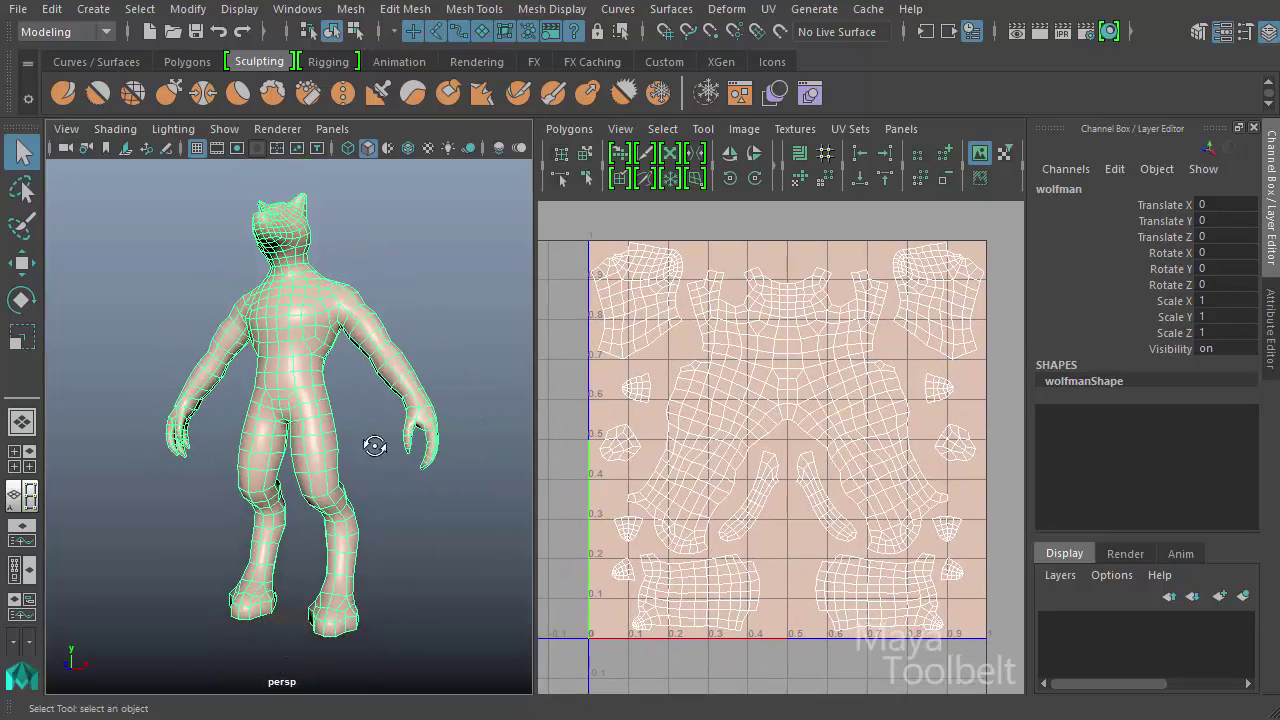
{"action": "left_click_drag", "start_coordinate": [374, 446], "coordinate": [400, 450], "text": "alt"}
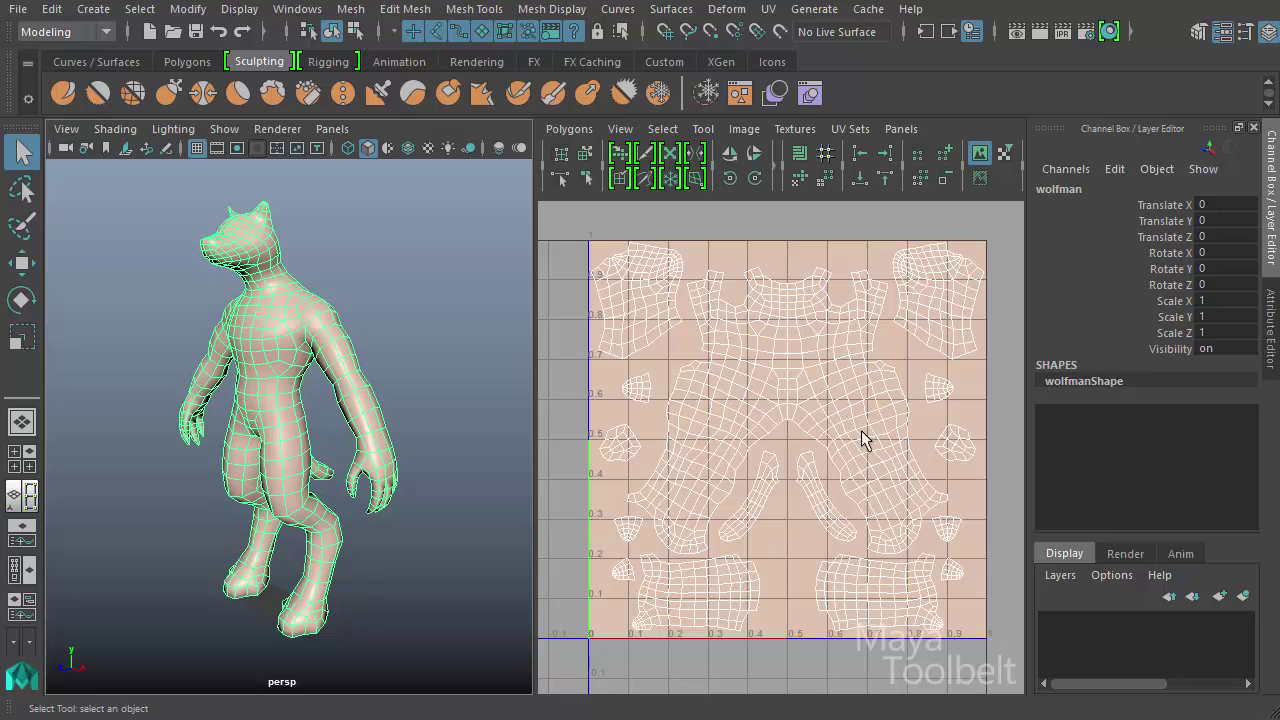
{"action": "left_click_drag", "start_coordinate": [250, 350], "coordinate": [322, 357], "text": "alt"}
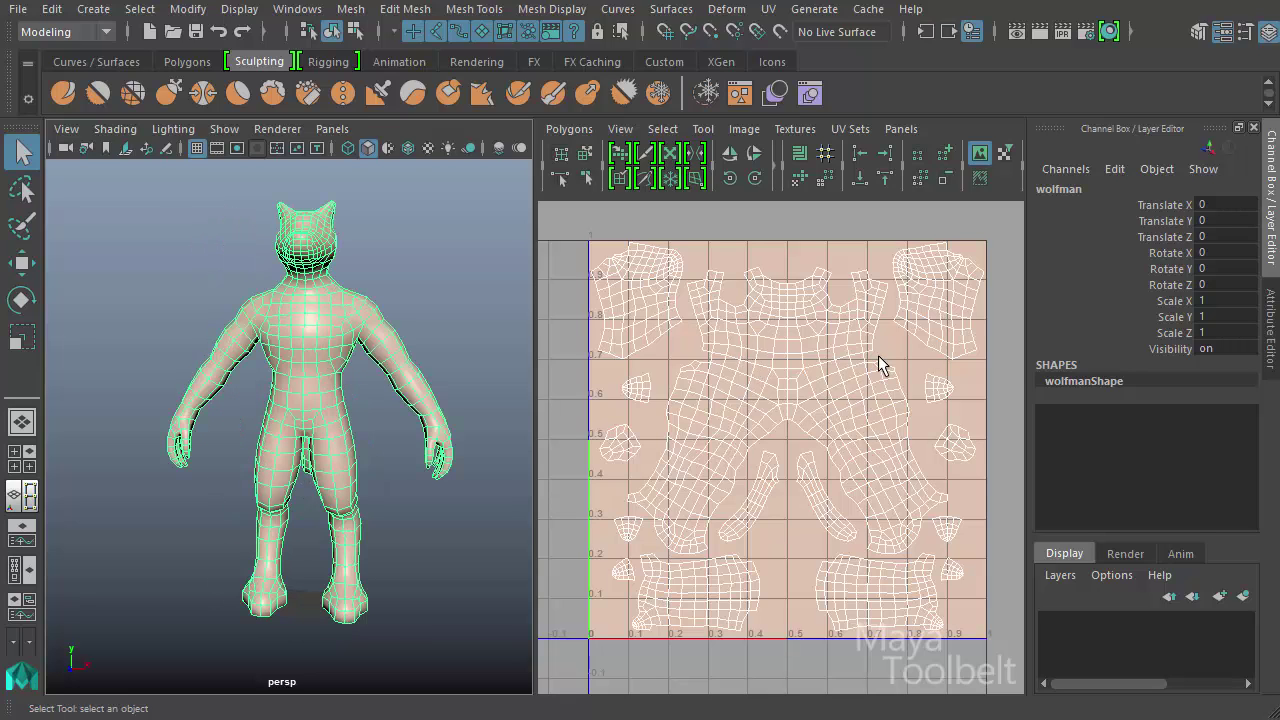
{"action": "left_click_drag", "start_coordinate": [470, 330], "coordinate": [205, 300], "text": "alt"}
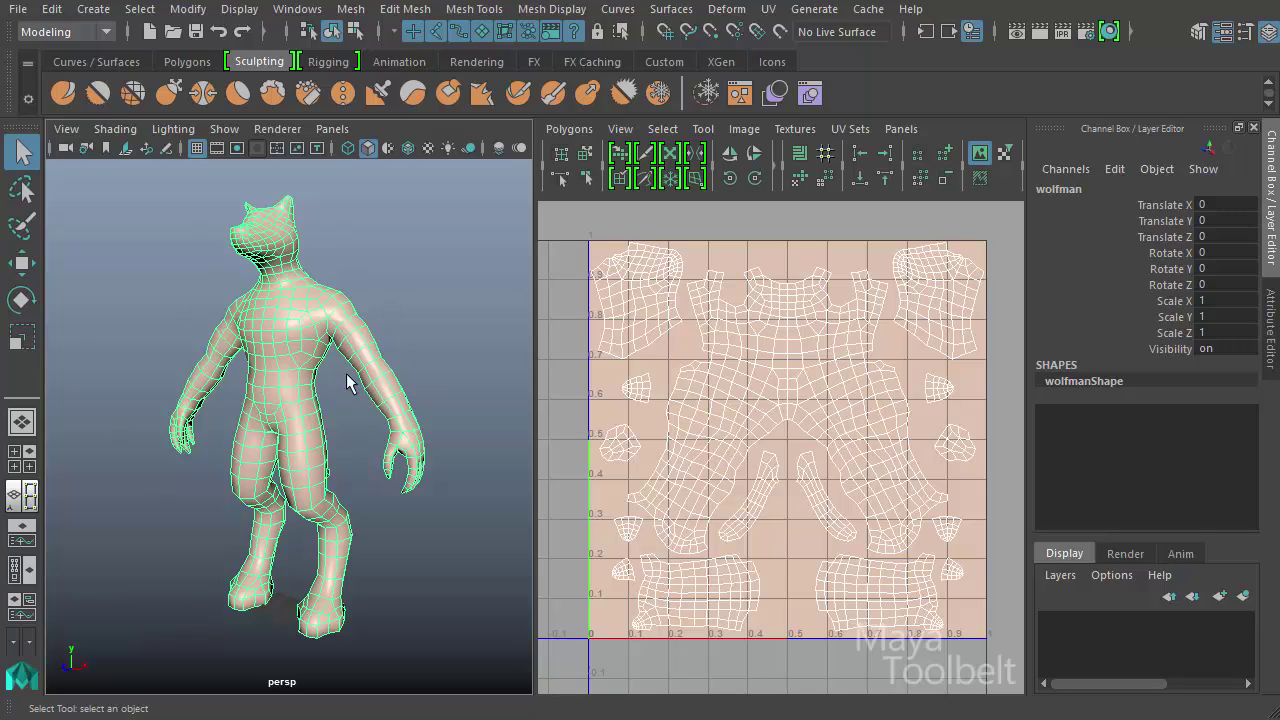
{"action": "left_click_drag", "start_coordinate": [349, 378], "coordinate": [445, 416], "text": "alt"}
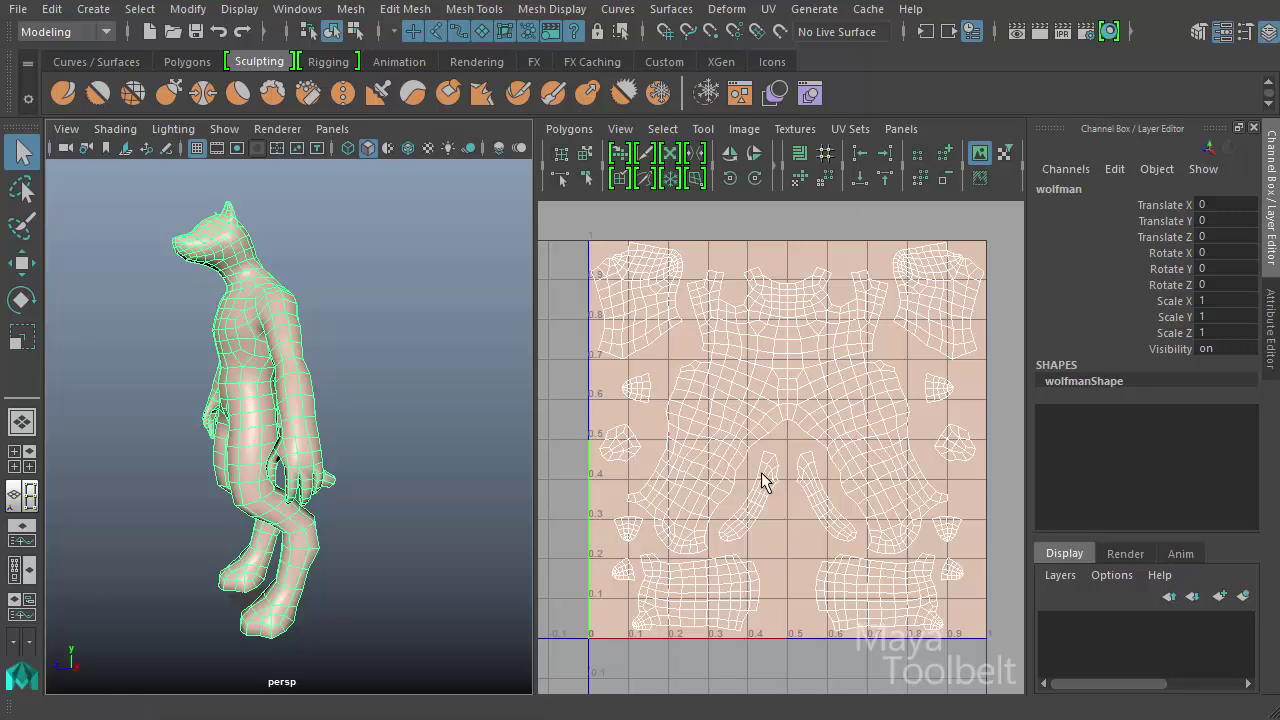
{"action": "left_click_drag", "start_coordinate": [242, 447], "coordinate": [307, 398], "text": "alt"}
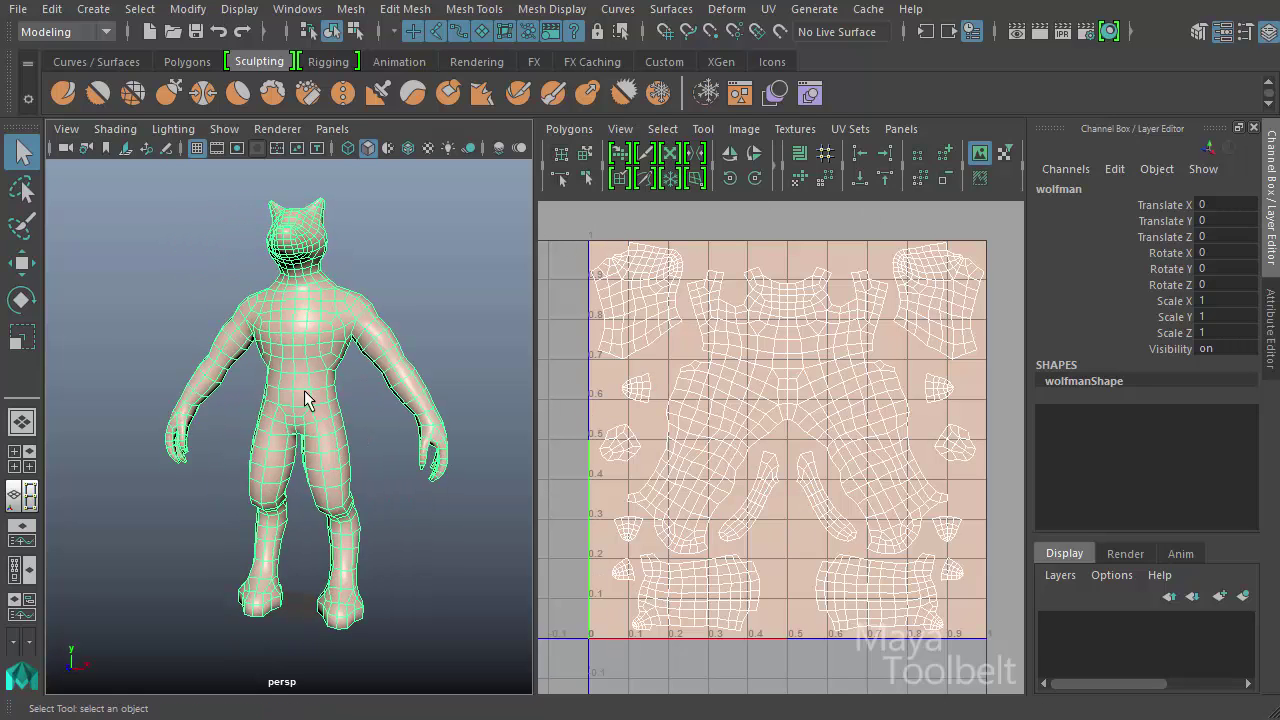
Switch the wolfman mesh to vertex component mode and compare its torso, leg and face vertices with the matching points in the UV layout.
{"action": "right_click_drag", "start_coordinate": [299, 308], "coordinate": [218, 313]}
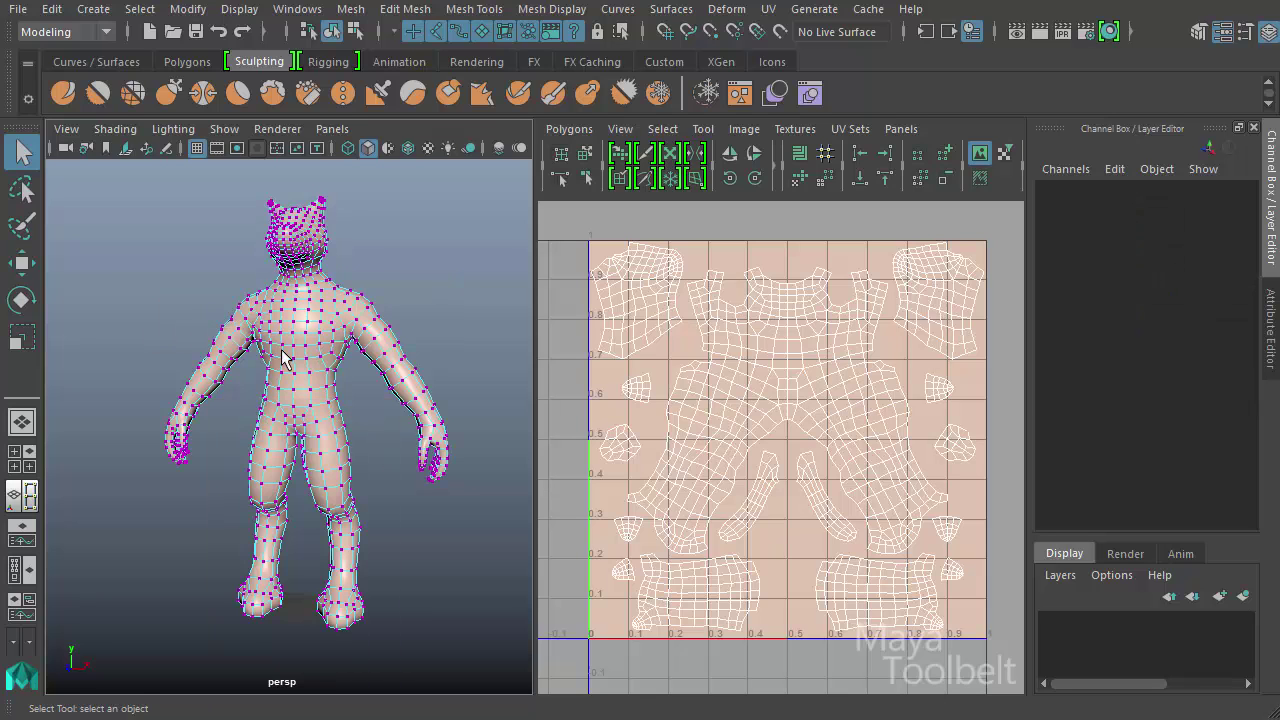
{"action": "left_click_drag", "start_coordinate": [376, 408], "coordinate": [396, 296], "text": "alt"}
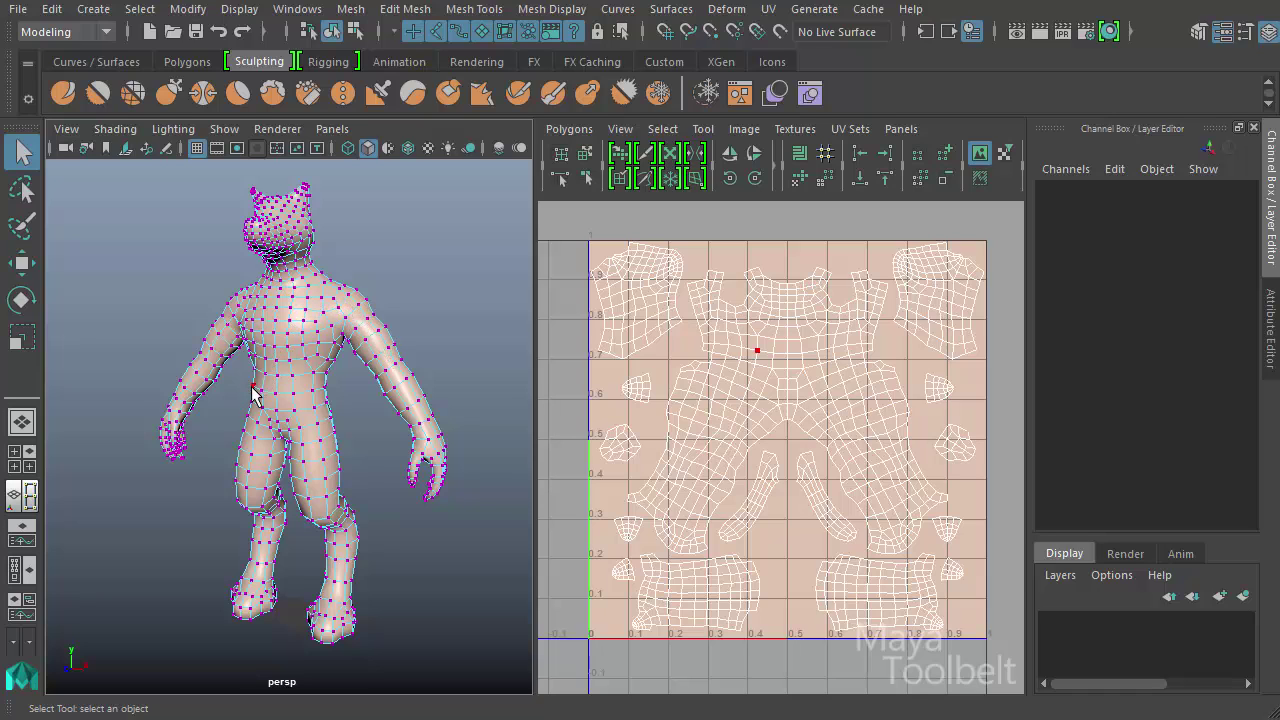
{"action": "left_click_drag", "start_coordinate": [270, 395], "coordinate": [348, 360], "text": "alt"}
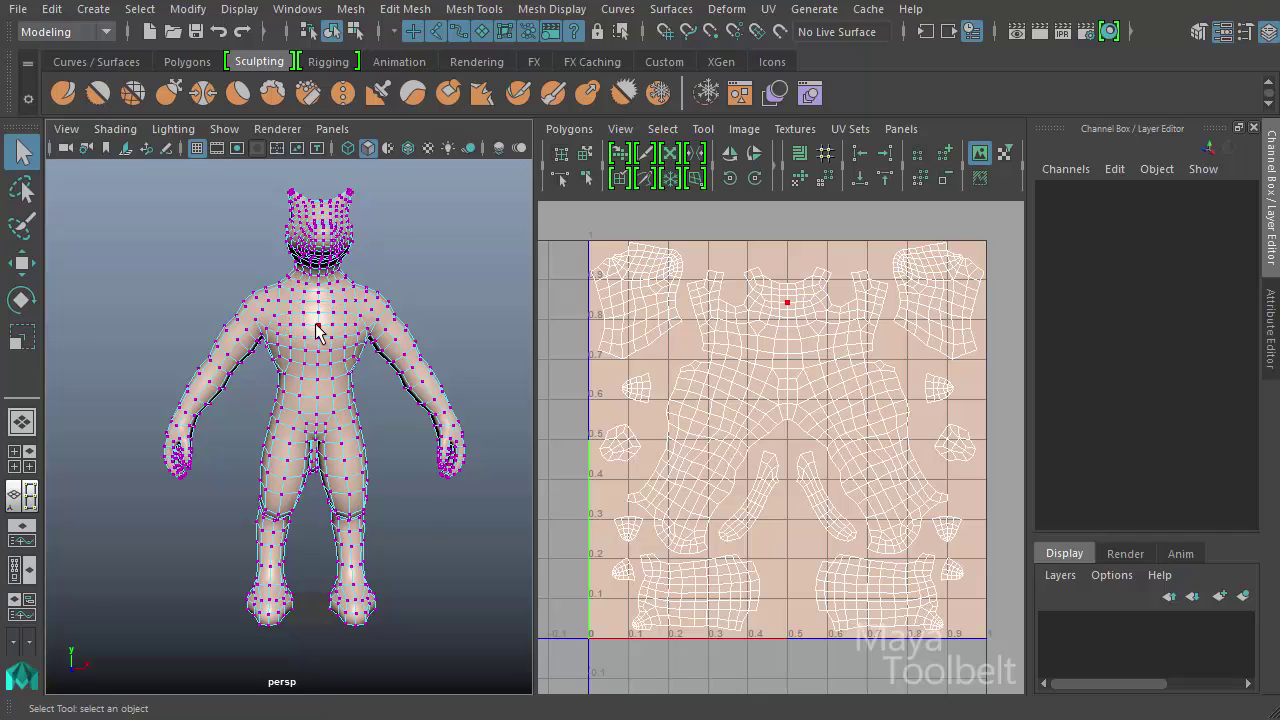
{"action": "left_click_drag", "start_coordinate": [316, 326], "coordinate": [332, 318], "text": "alt"}
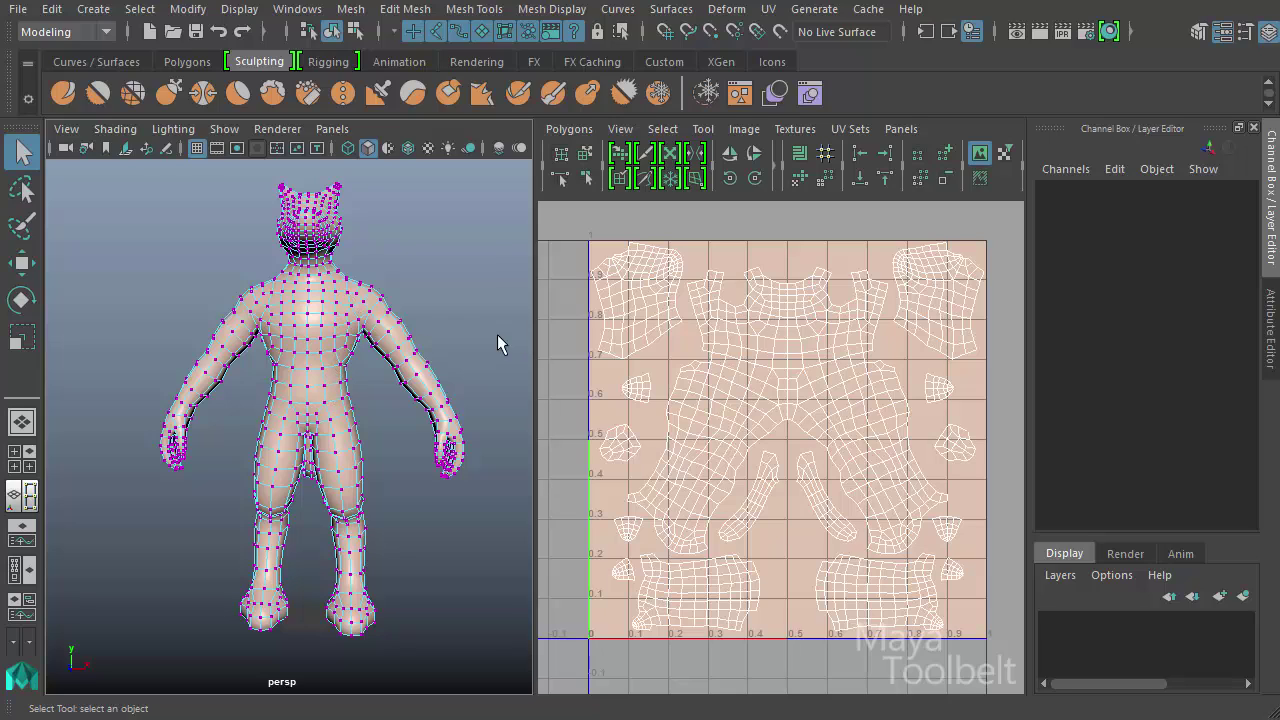
{"action": "scroll", "coordinate": [396, 326], "scroll_direction": "up", "scroll_amount": 4}
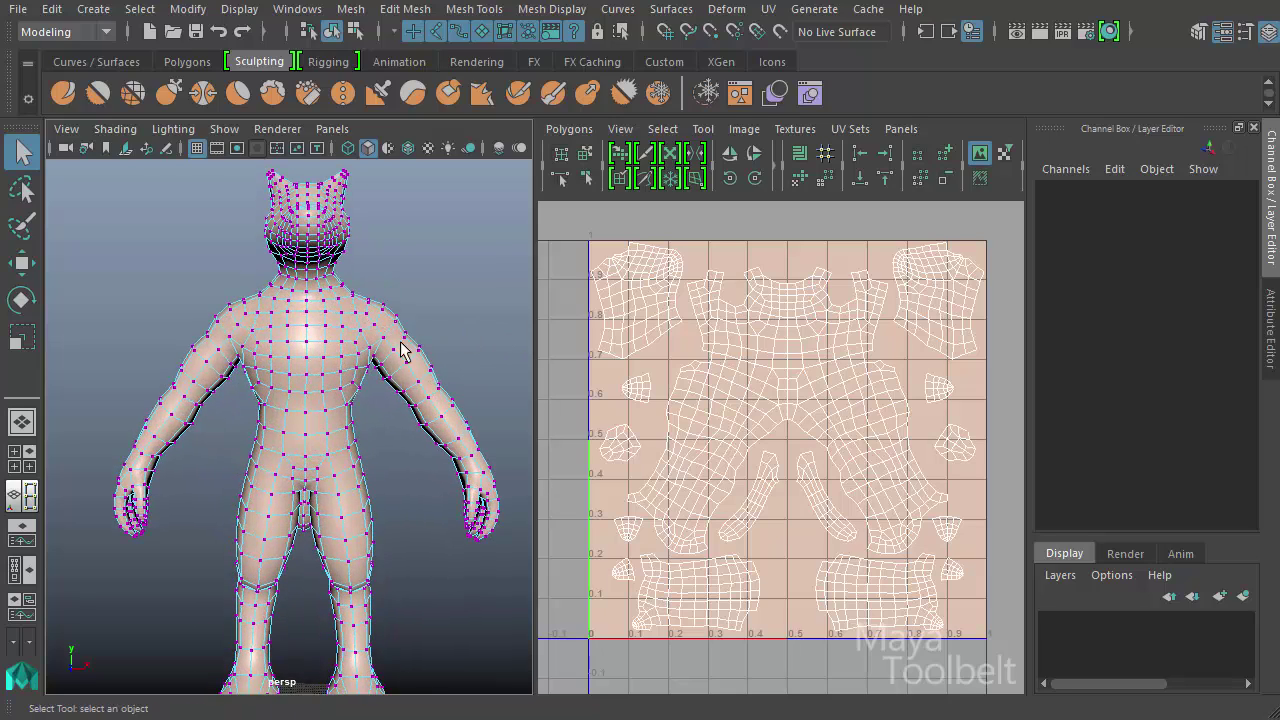
{"action": "scroll", "coordinate": [376, 330], "scroll_direction": "down", "scroll_amount": 5}
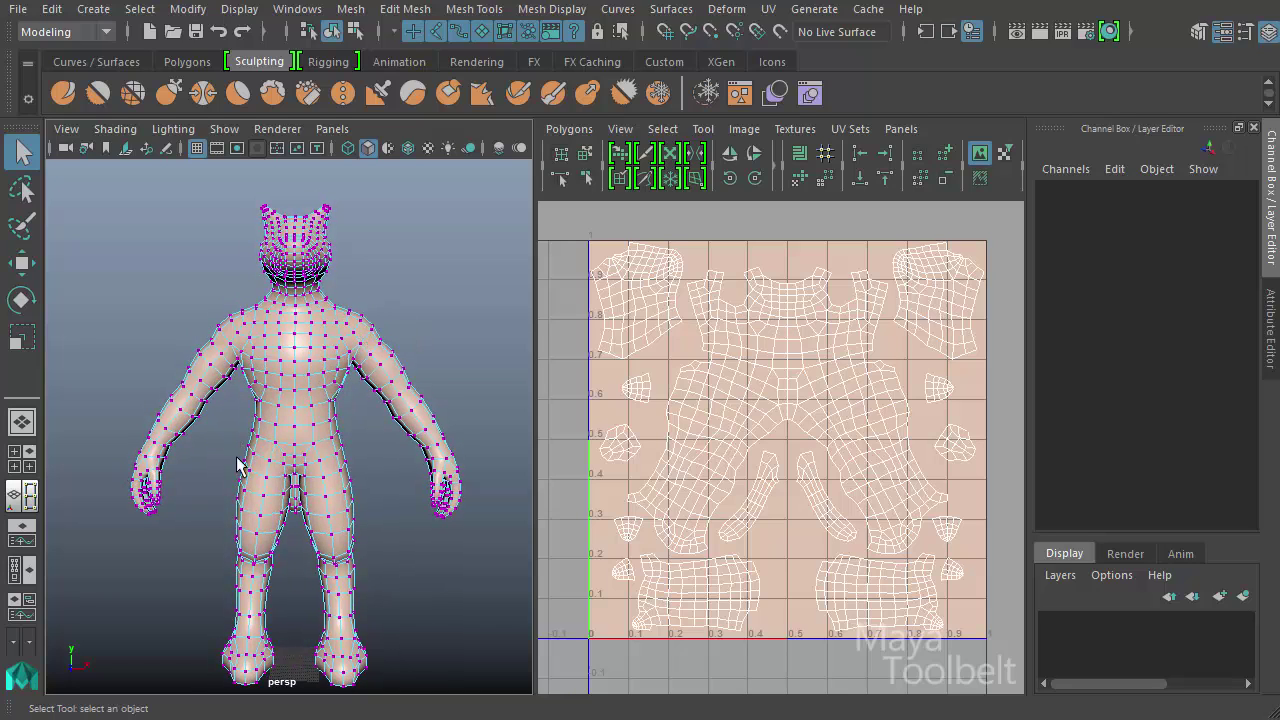
{"action": "left_click", "coordinate": [257, 533]}
{"action": "left_click", "coordinate": [240, 591]}
{"action": "left_click_drag", "start_coordinate": [347, 470], "coordinate": [210, 487], "text": "alt"}
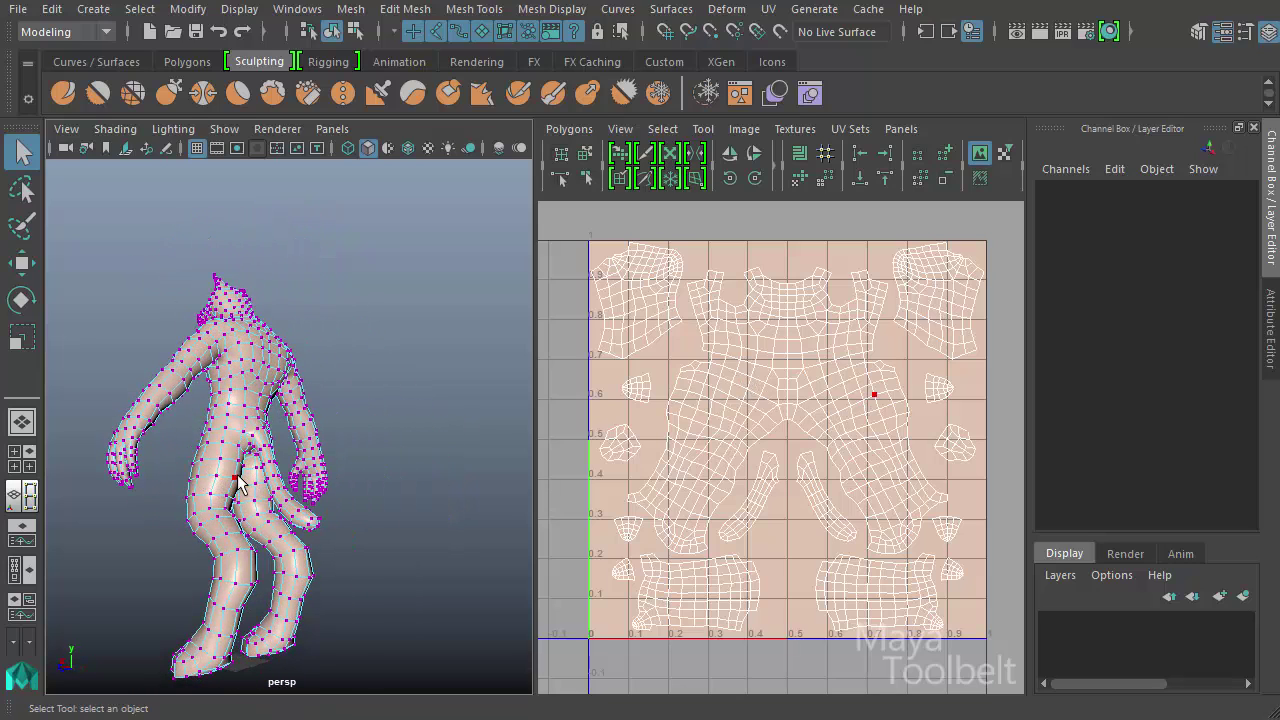
{"action": "left_click_drag", "start_coordinate": [186, 476], "coordinate": [410, 504], "text": "alt"}
{"action": "left_click_drag", "start_coordinate": [409, 313], "coordinate": [530, 305], "text": "alt"}
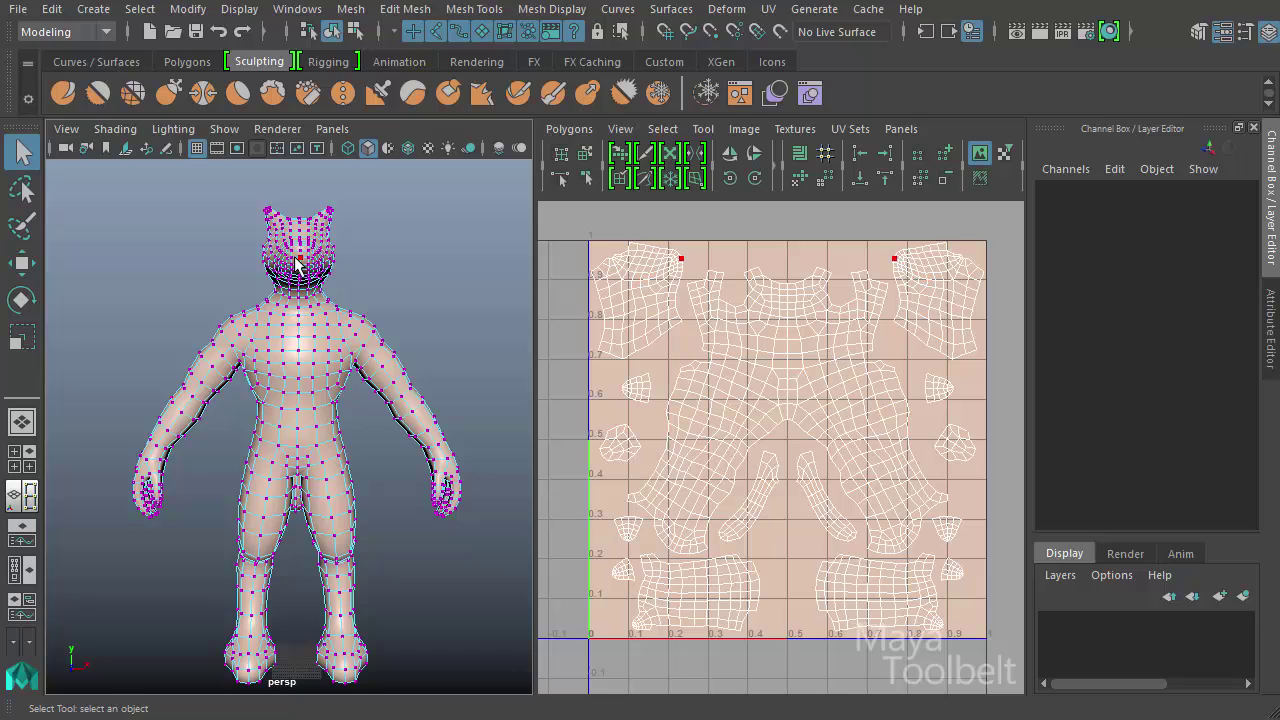
Examine the wolfman's head up close together with its matching head shell in the UV Editor.
{"action": "left_click_drag", "start_coordinate": [298, 275], "coordinate": [246, 263], "text": "alt"}
{"action": "middle_click_drag", "start_coordinate": [214, 243], "coordinate": [232, 380], "text": "alt"}
{"action": "right_click_drag", "start_coordinate": [232, 380], "coordinate": [357, 392], "text": "alt"}
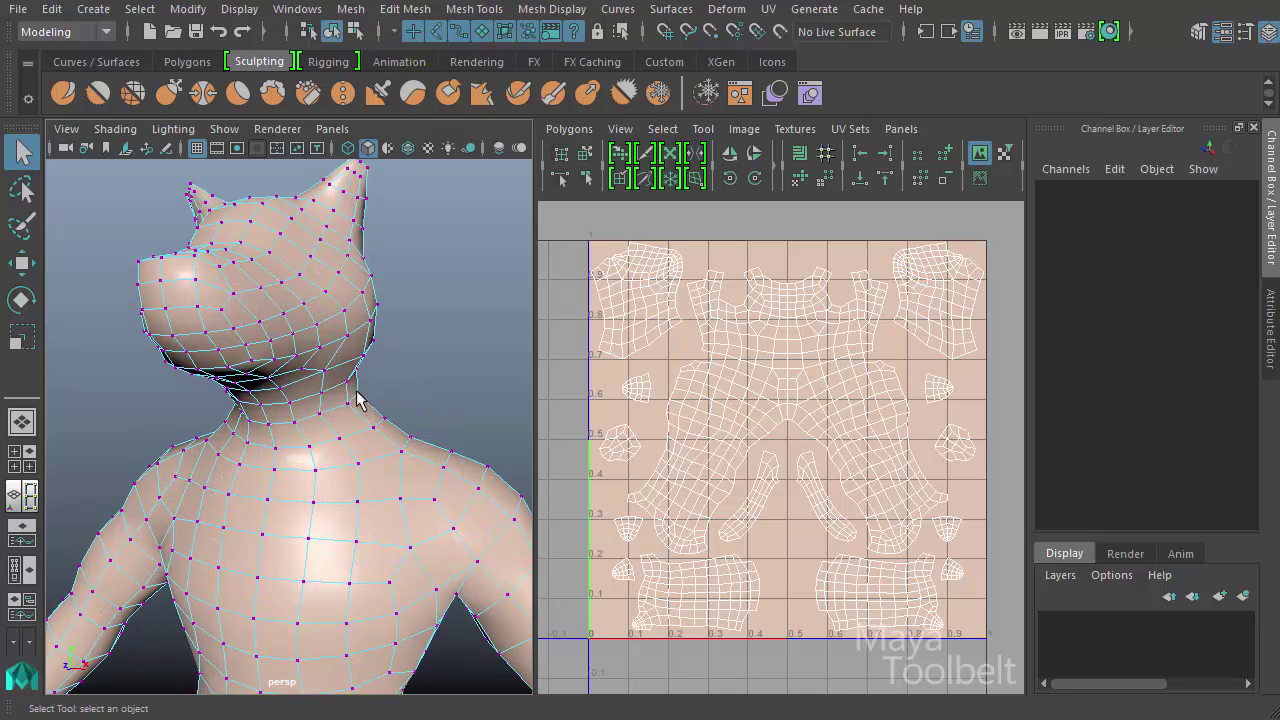
{"action": "left_click_drag", "start_coordinate": [357, 397], "coordinate": [315, 352], "text": "alt"}
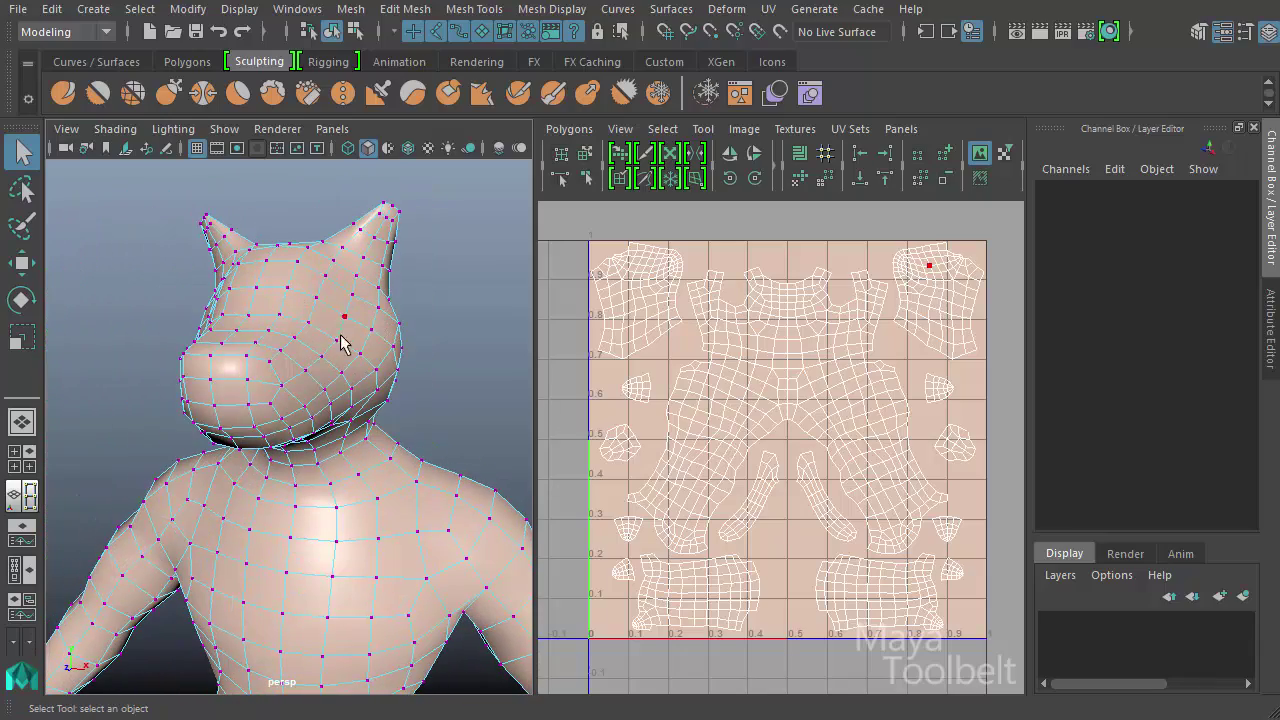
{"action": "left_click", "coordinate": [252, 343]}
{"action": "middle_click_drag", "start_coordinate": [938, 305], "coordinate": [729, 497], "text": "alt"}
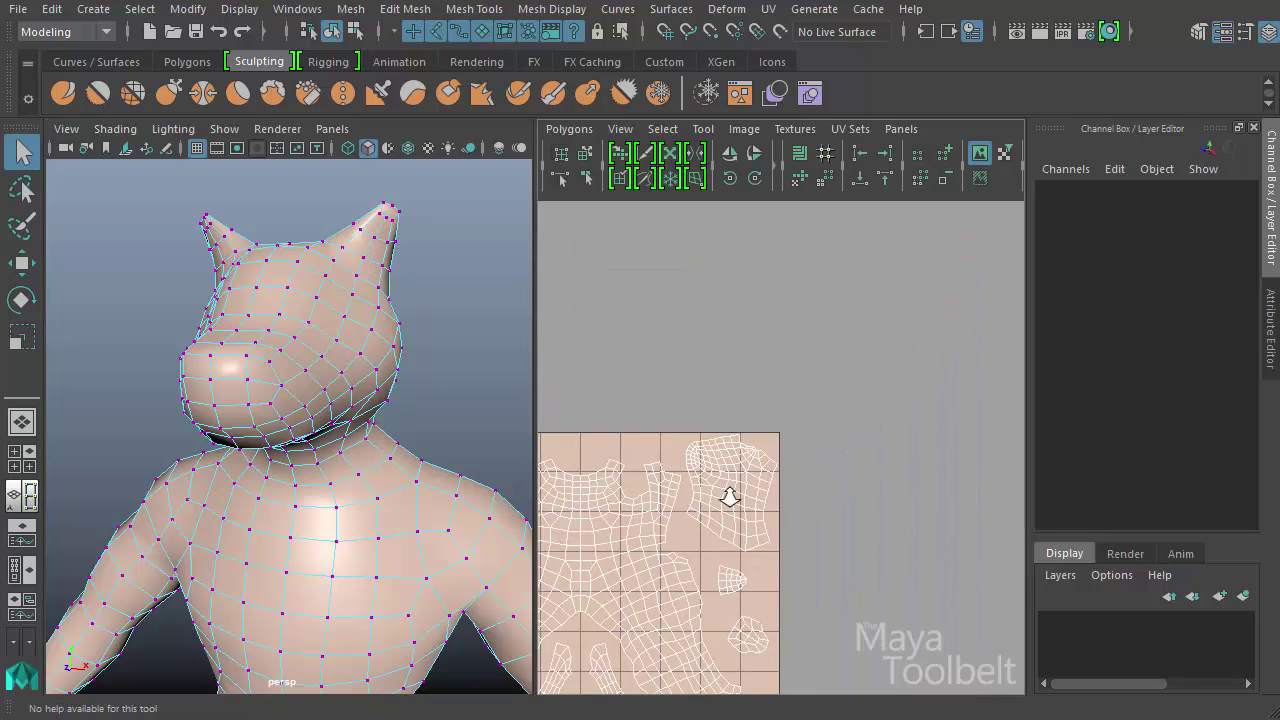
{"action": "right_click_drag", "start_coordinate": [729, 497], "coordinate": [1018, 522], "text": "alt"}
{"action": "middle_click_drag", "start_coordinate": [791, 494], "coordinate": [834, 469], "text": "alt"}
{"action": "right_click_drag", "start_coordinate": [834, 469], "coordinate": [974, 493], "text": "alt"}
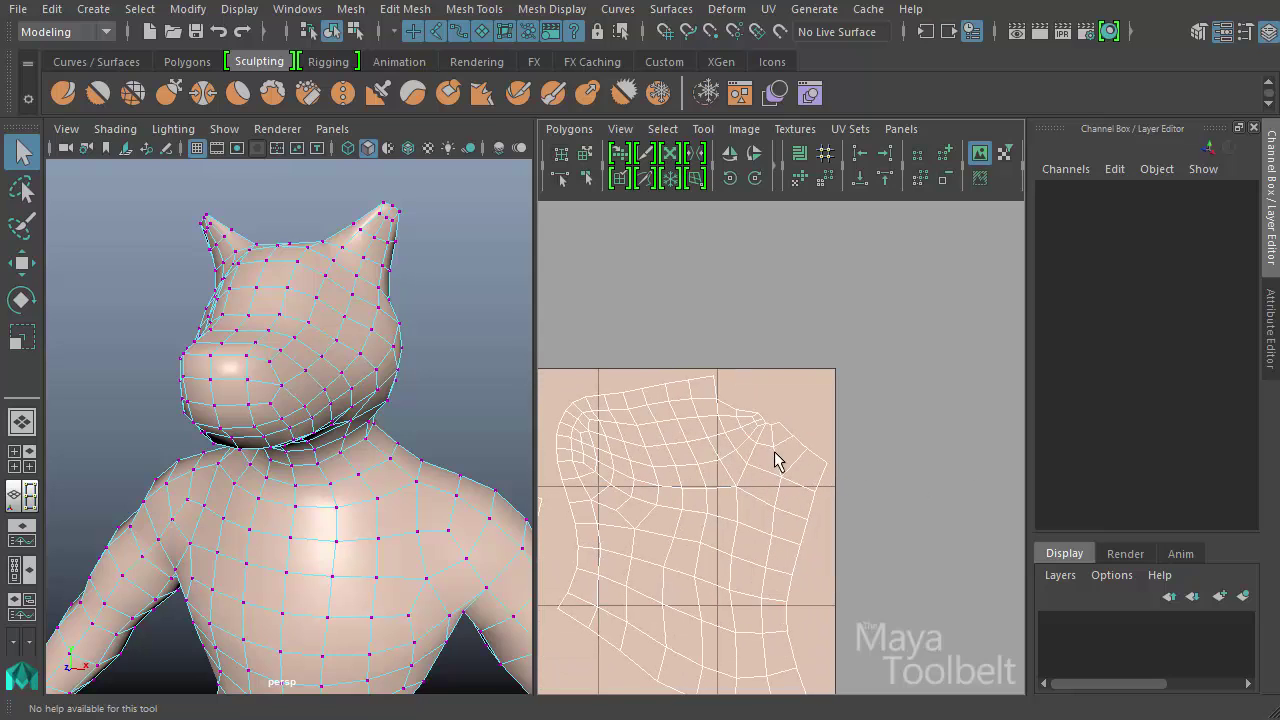
{"action": "middle_click_drag", "start_coordinate": [727, 467], "coordinate": [759, 430], "text": "alt"}
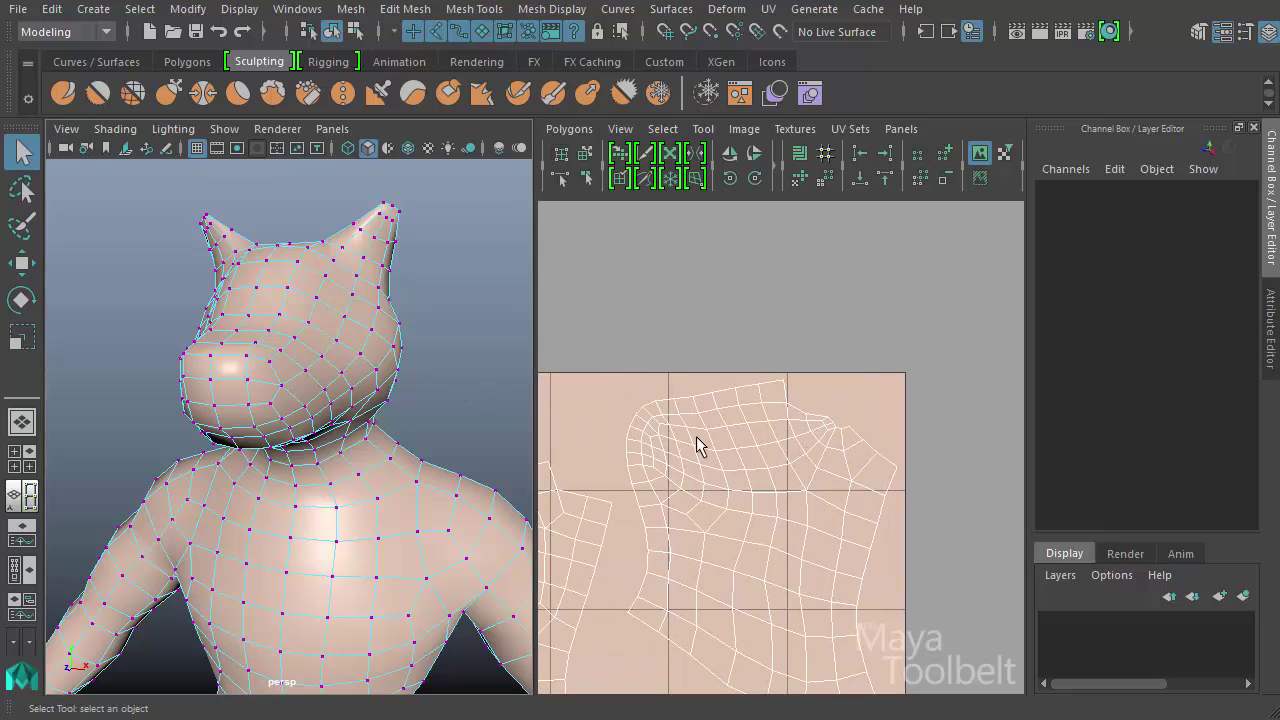
{"action": "left_click_drag", "start_coordinate": [322, 364], "coordinate": [388, 400], "text": "alt"}
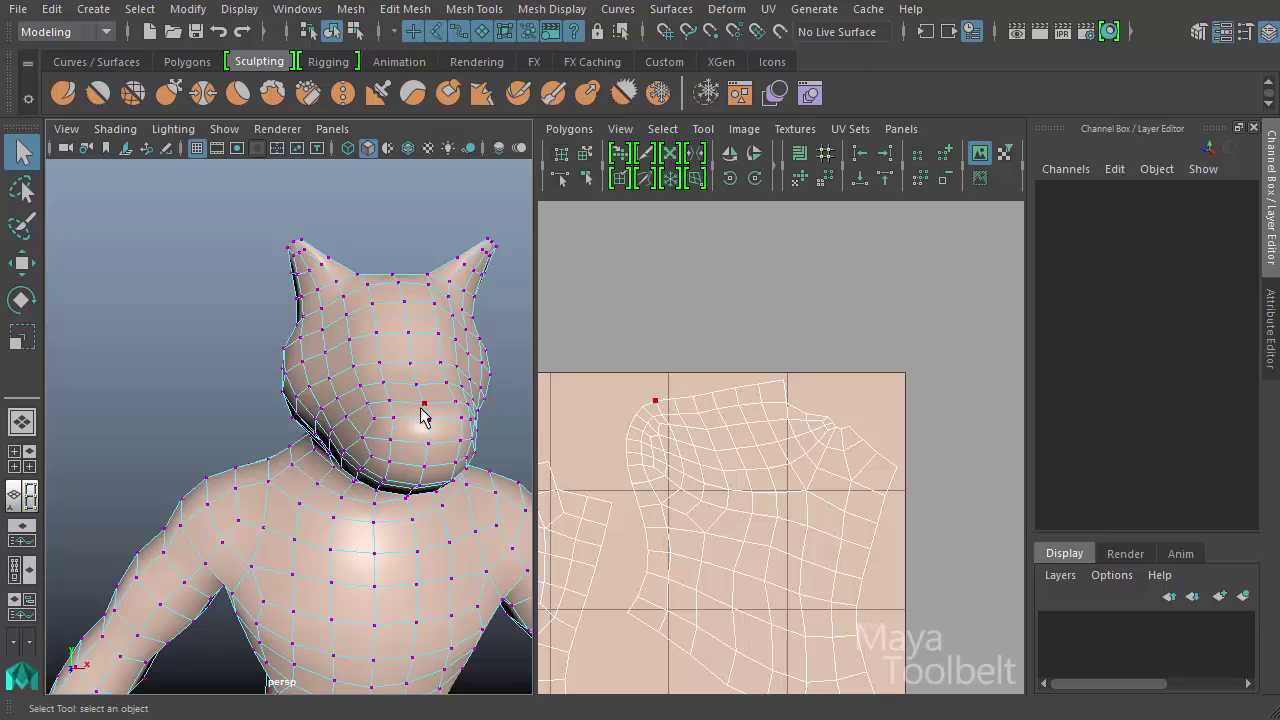
Check where the vertices along the centre line of the wolfman's snout fall on the two head shells in the UV layout.
{"action": "middle_click_drag", "start_coordinate": [711, 514], "coordinate": [920, 455], "text": "alt"}
{"action": "right_click_drag", "start_coordinate": [920, 455], "coordinate": [708, 458], "text": "alt"}
{"action": "middle_click_drag", "start_coordinate": [705, 456], "coordinate": [771, 457], "text": "alt"}
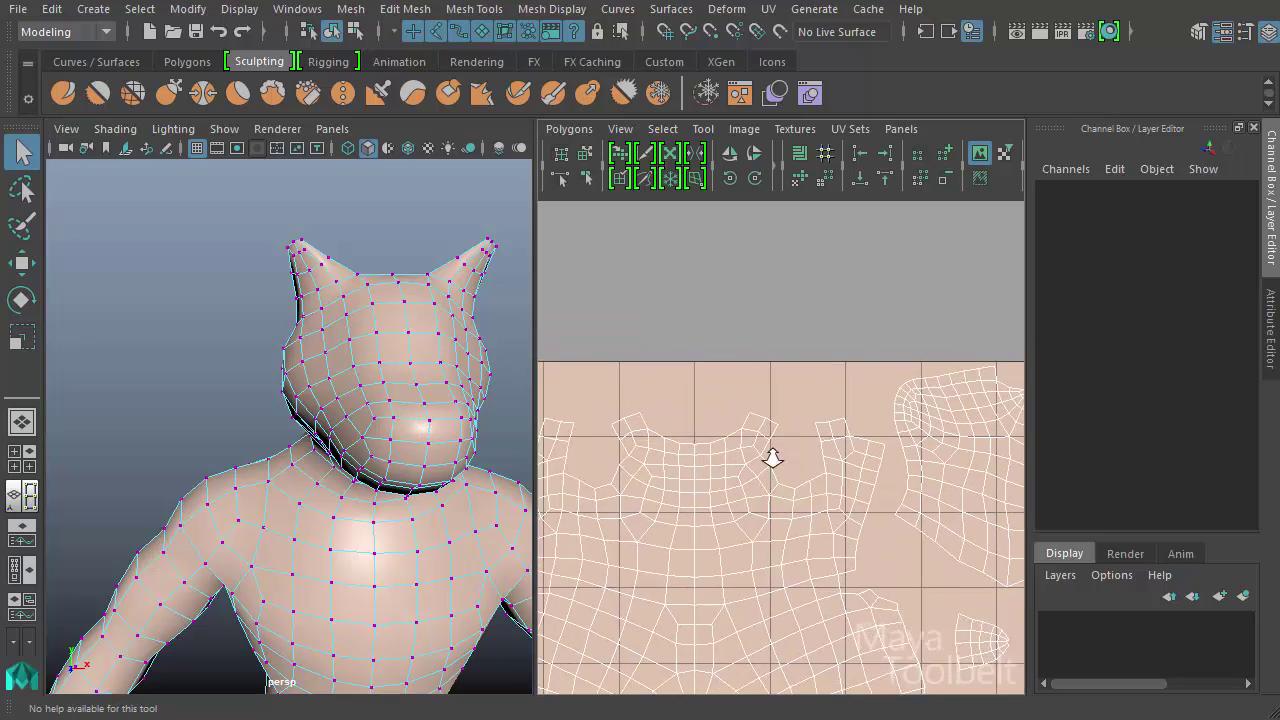
{"action": "right_click_drag", "start_coordinate": [771, 457], "coordinate": [722, 464], "text": "alt"}
{"action": "middle_click_drag", "start_coordinate": [722, 464], "coordinate": [766, 452], "text": "alt"}
{"action": "right_click_drag", "start_coordinate": [766, 452], "coordinate": [686, 432], "text": "alt"}
{"action": "middle_click_drag", "start_coordinate": [737, 428], "coordinate": [758, 390], "text": "alt"}
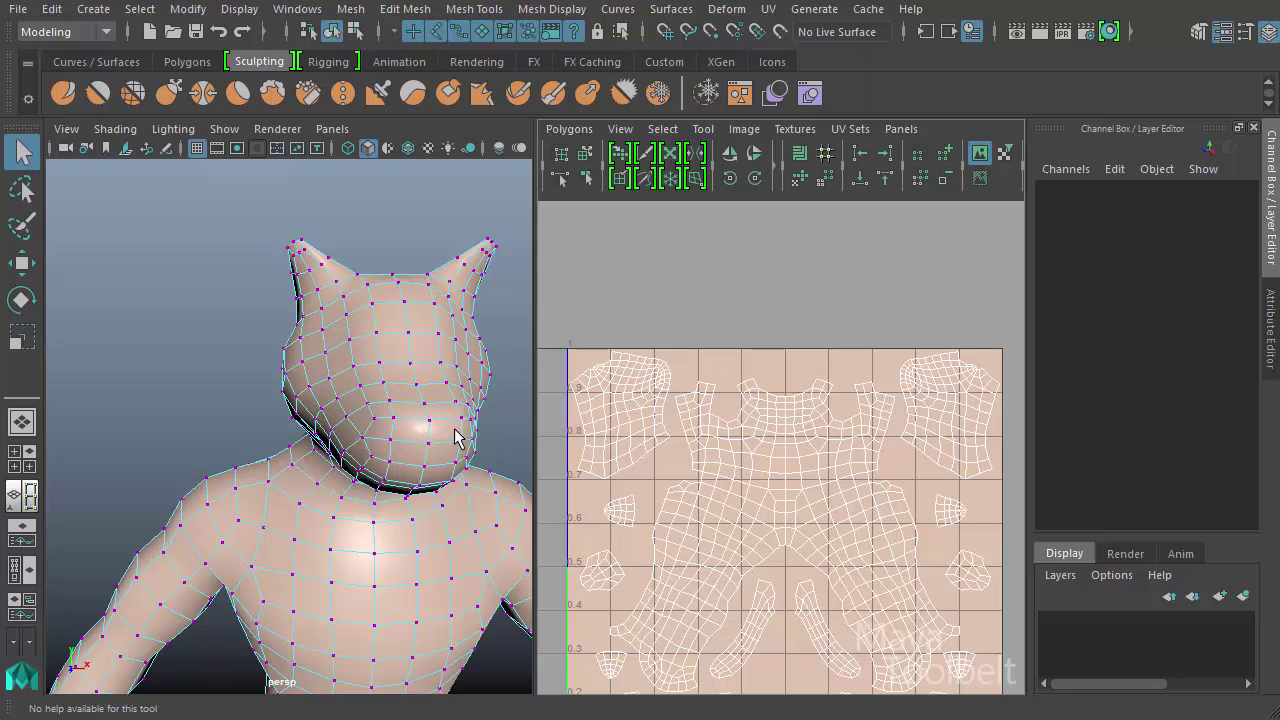
{"action": "left_click_drag", "start_coordinate": [455, 437], "coordinate": [400, 385], "text": "alt"}
{"action": "left_click", "coordinate": [352, 346]}
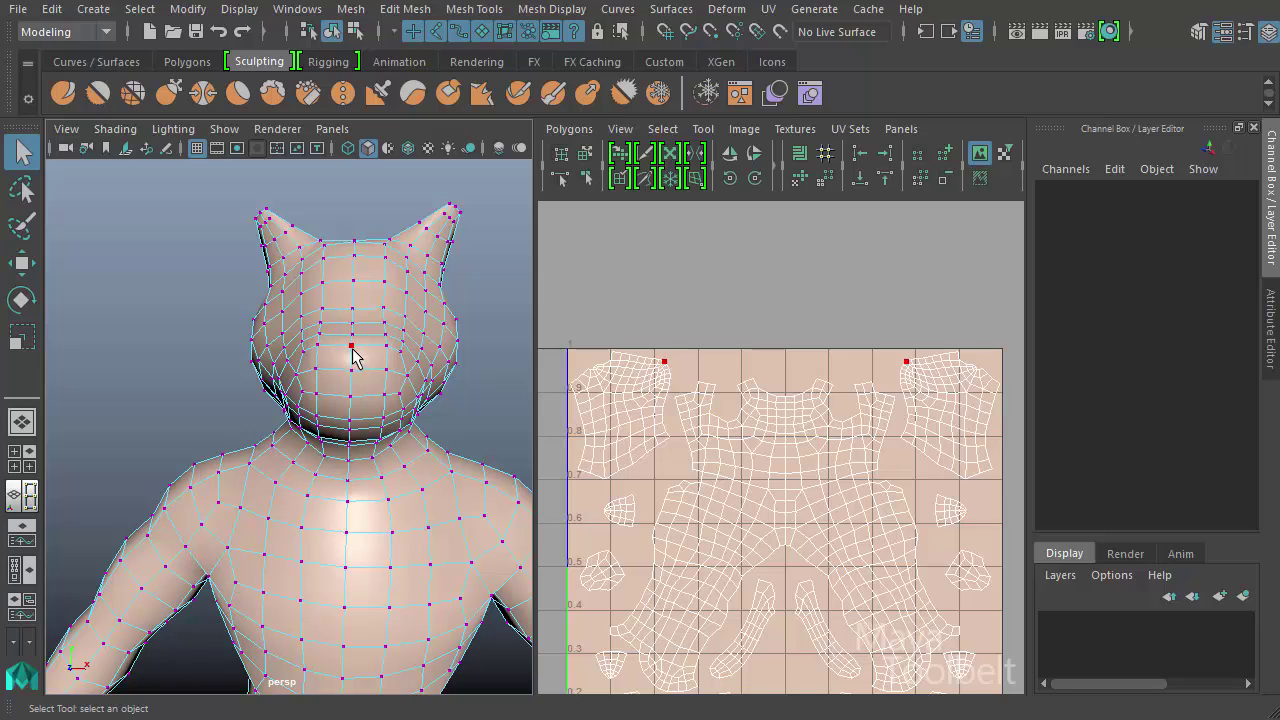
{"action": "left_click", "coordinate": [590, 360]}
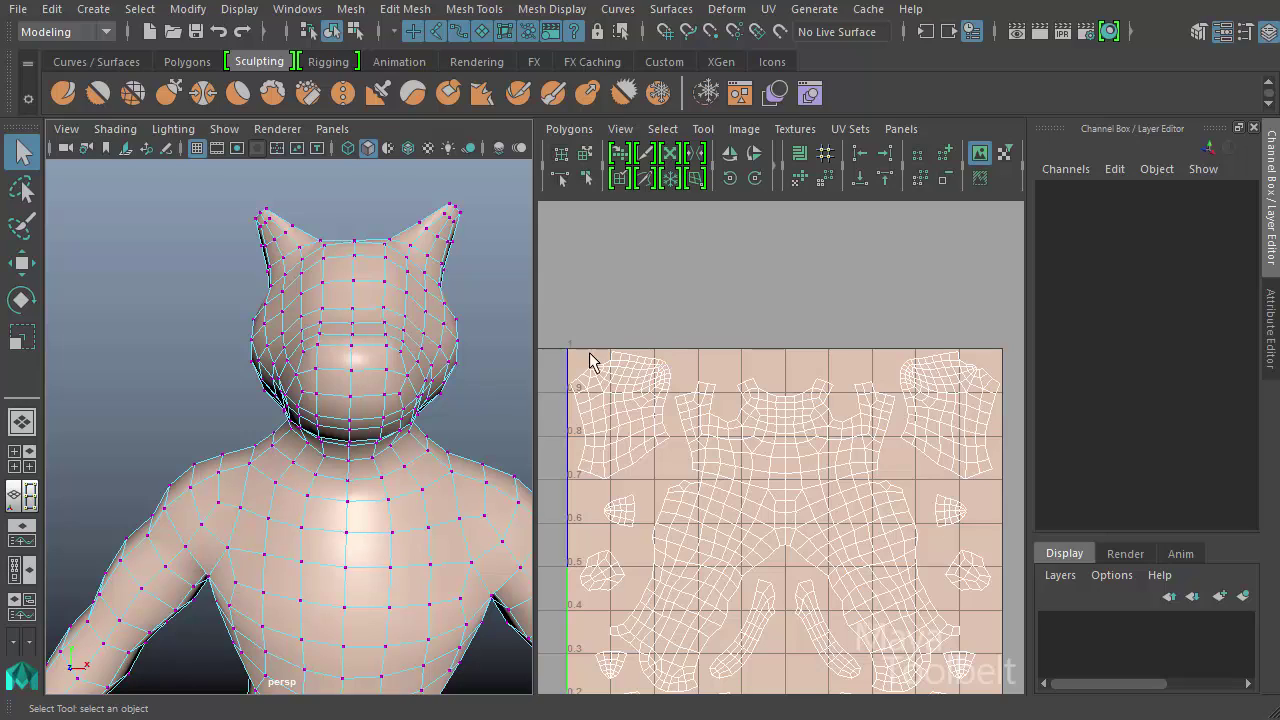
{"action": "left_click", "coordinate": [357, 335]}
{"action": "left_click", "coordinate": [350, 334]}
{"action": "left_click", "coordinate": [350, 345]}
Select the vertices around one ear and along that side of the wolfman's head.
{"action": "right_click_drag", "start_coordinate": [332, 348], "coordinate": [254, 332]}
{"action": "left_click_drag", "start_coordinate": [300, 405], "coordinate": [340, 438]}
{"action": "left_click_drag", "start_coordinate": [340, 438], "coordinate": [235, 273], "text": "alt"}
{"action": "left_click_drag", "start_coordinate": [235, 273], "coordinate": [366, 394]}
{"action": "left_click_drag", "start_coordinate": [366, 394], "coordinate": [386, 414], "text": "alt"}
{"action": "left_click_drag", "start_coordinate": [335, 376], "coordinate": [226, 216]}
{"action": "left_click_drag", "start_coordinate": [349, 339], "coordinate": [300, 275], "text": "alt"}
{"action": "middle_click_drag", "start_coordinate": [382, 300], "coordinate": [384, 360], "text": "alt"}
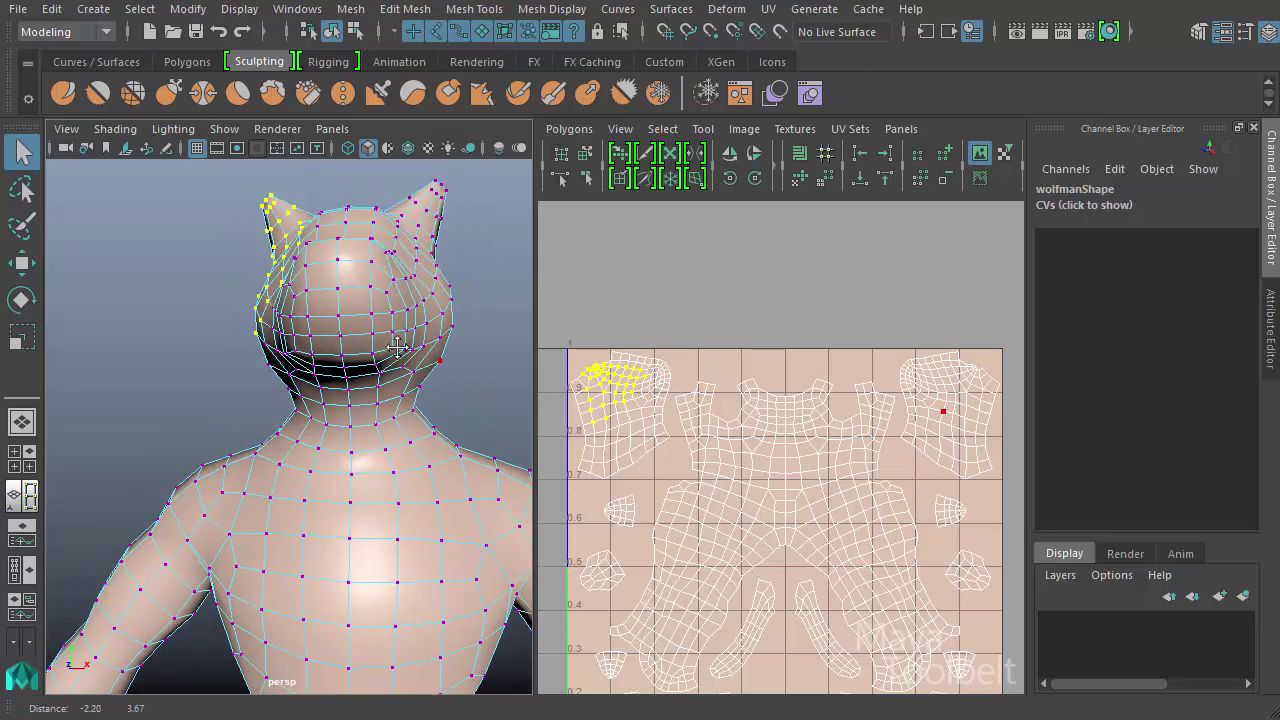
Move the selected ear-side vertices far out from the wolfman's head, compare with the UV shells, and undo the move.
{"action": "left_click_drag", "start_coordinate": [386, 340], "coordinate": [416, 401], "text": "alt"}
{"action": "key", "text": "w"}
{"action": "left_click_drag", "start_coordinate": [425, 285], "coordinate": [289, 197]}
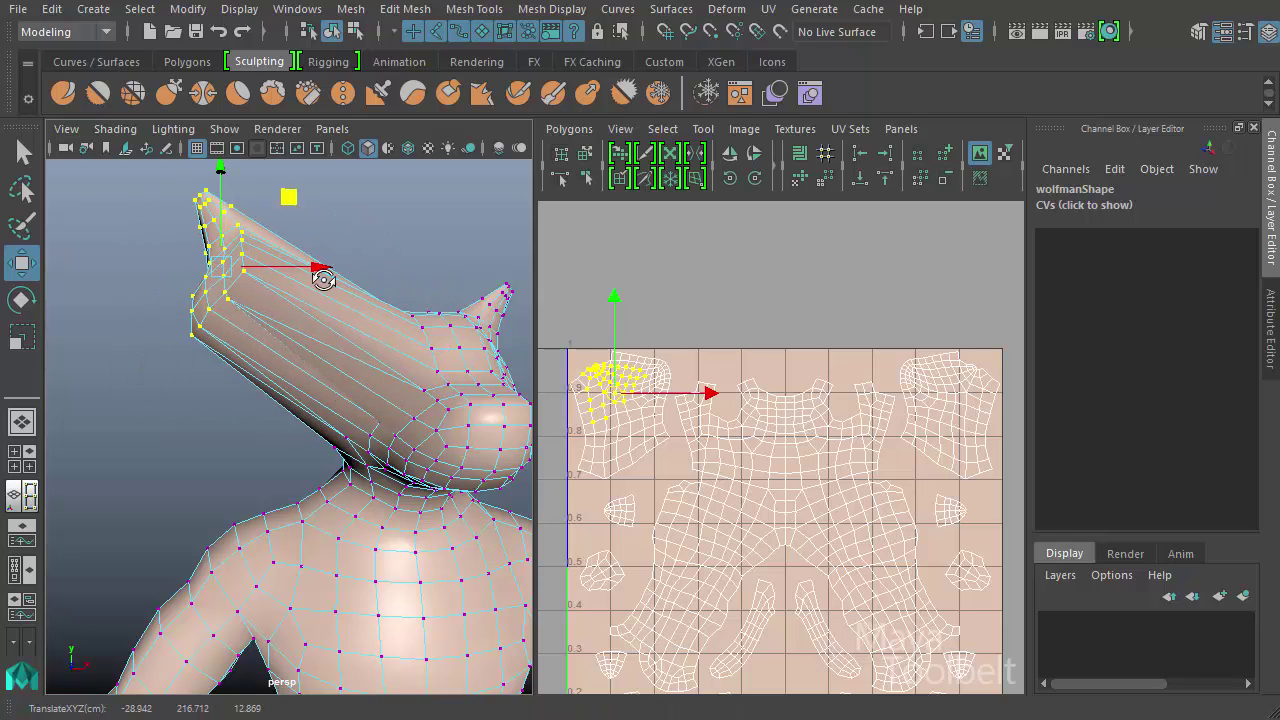
{"action": "left_click_drag", "start_coordinate": [323, 277], "coordinate": [360, 302], "text": "alt"}
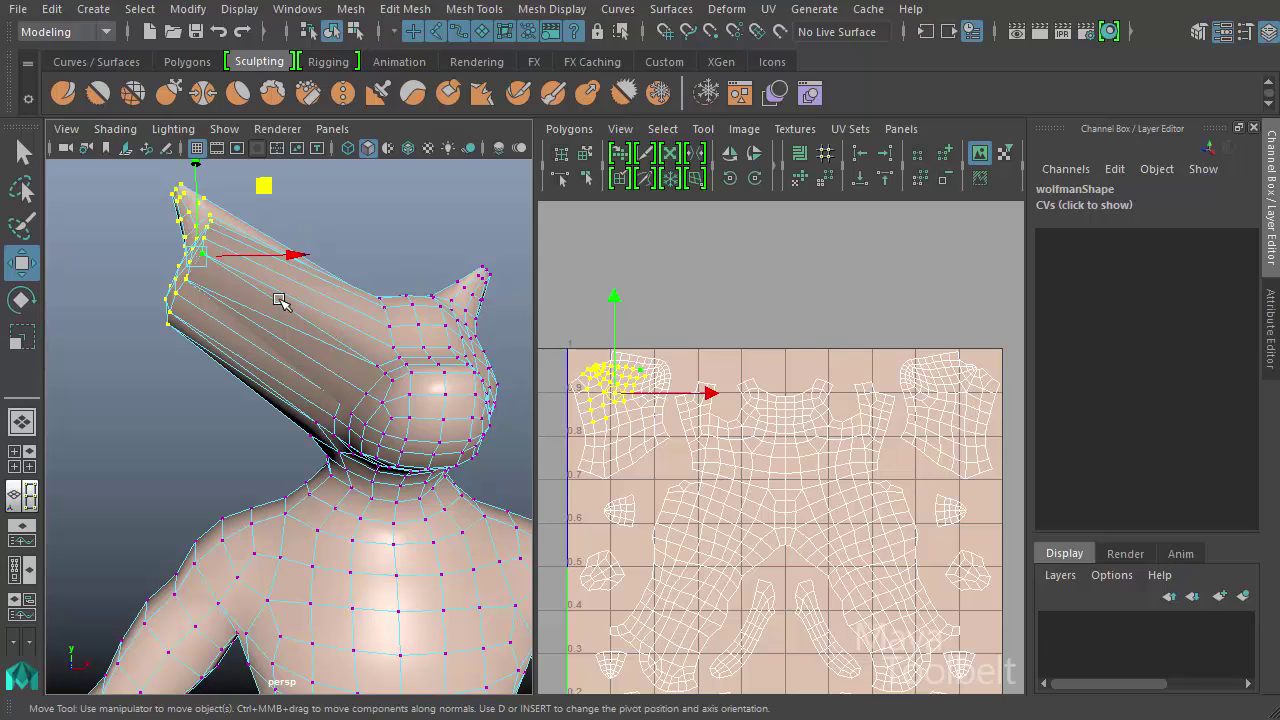
{"action": "left_click_drag", "start_coordinate": [290, 305], "coordinate": [259, 268], "text": "alt"}
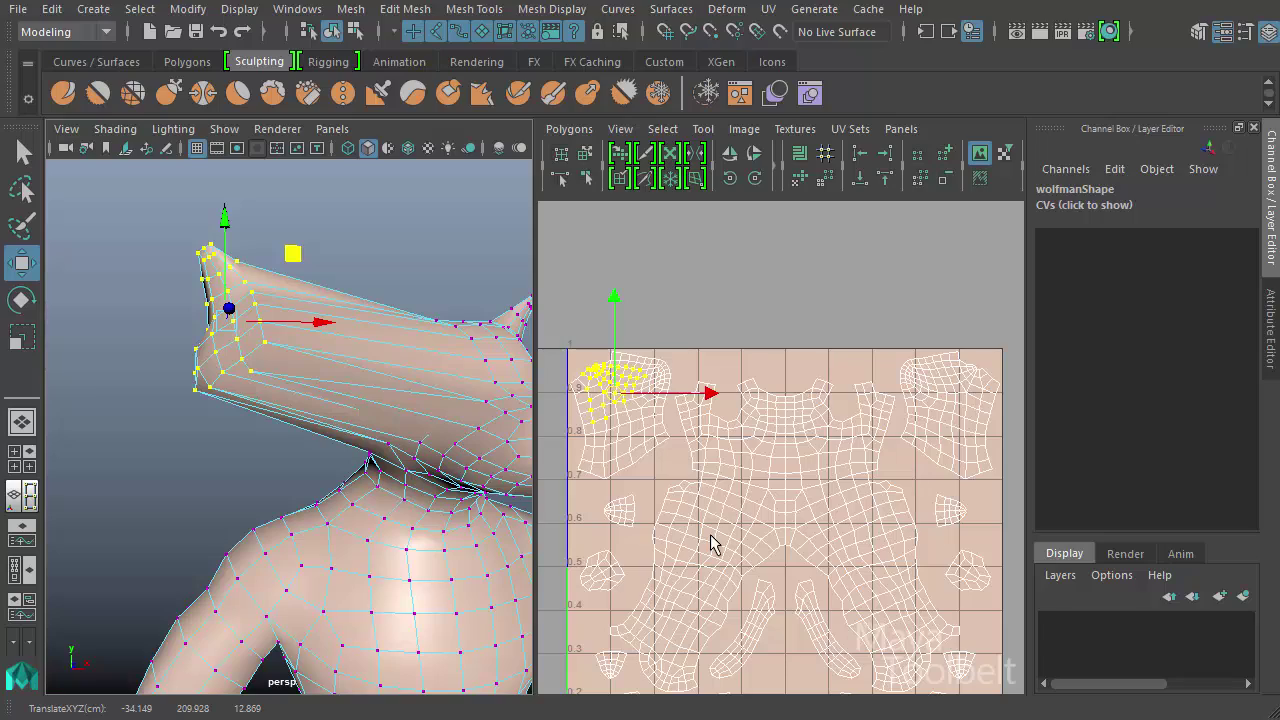
{"action": "scroll", "coordinate": [355, 395], "scroll_direction": "down", "scroll_amount": 6}
{"action": "left_click_drag", "start_coordinate": [350, 390], "coordinate": [319, 363], "text": "alt"}
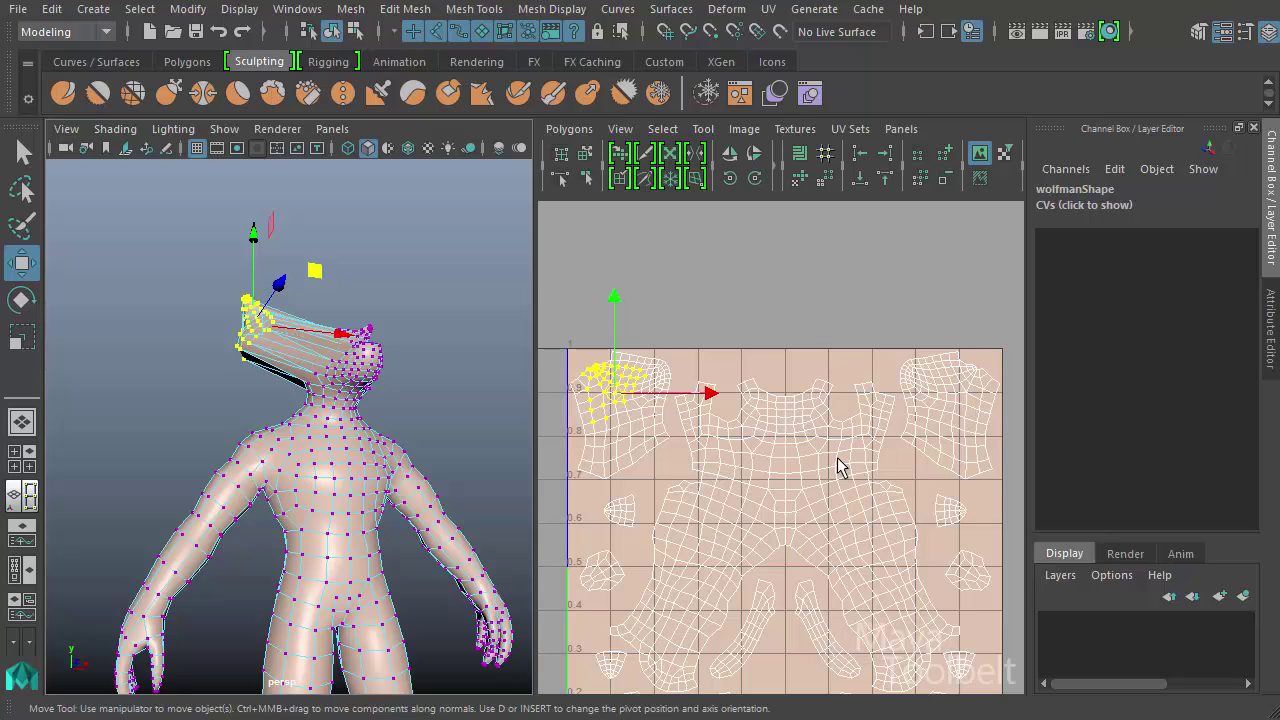
{"action": "left_click_drag", "start_coordinate": [372, 432], "coordinate": [368, 443], "text": "alt"}
{"action": "scroll", "coordinate": [368, 440], "scroll_direction": "up", "scroll_amount": 4}
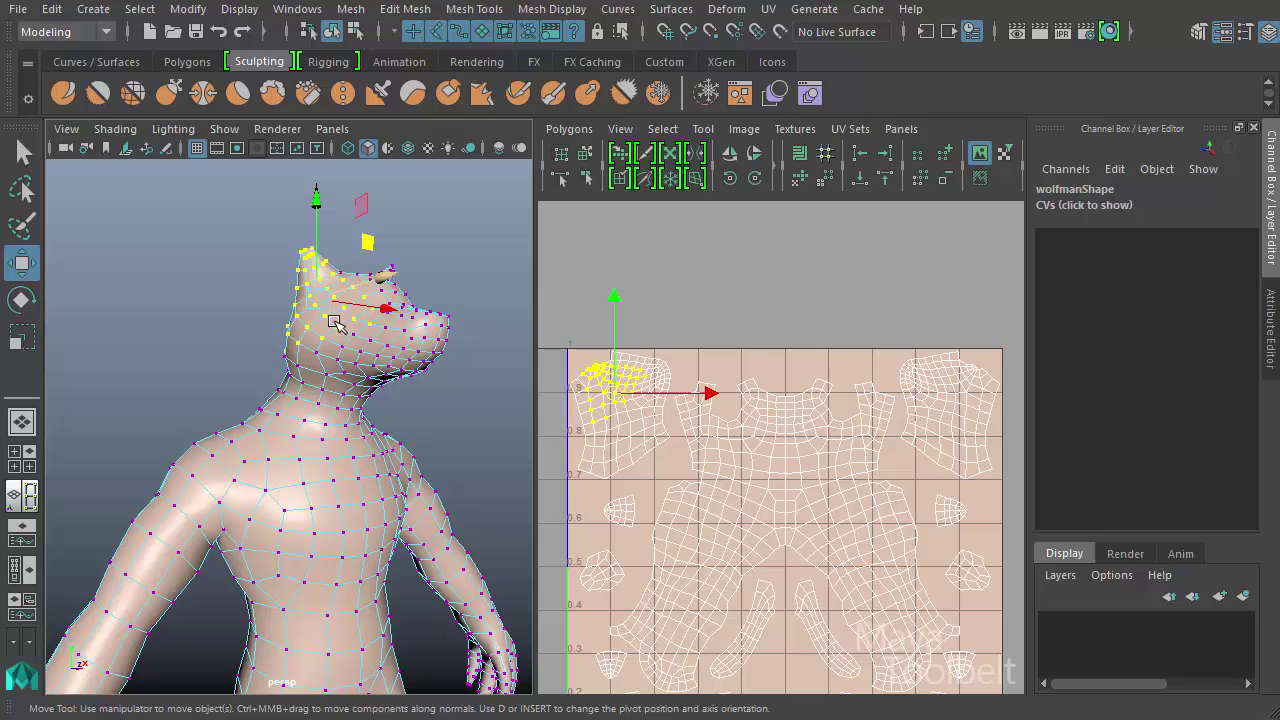
Switch the wolfman to UV component mode and select the UVs around one ear and the upper side of the head.
{"action": "left_click_drag", "start_coordinate": [382, 376], "coordinate": [302, 377], "text": "alt"}
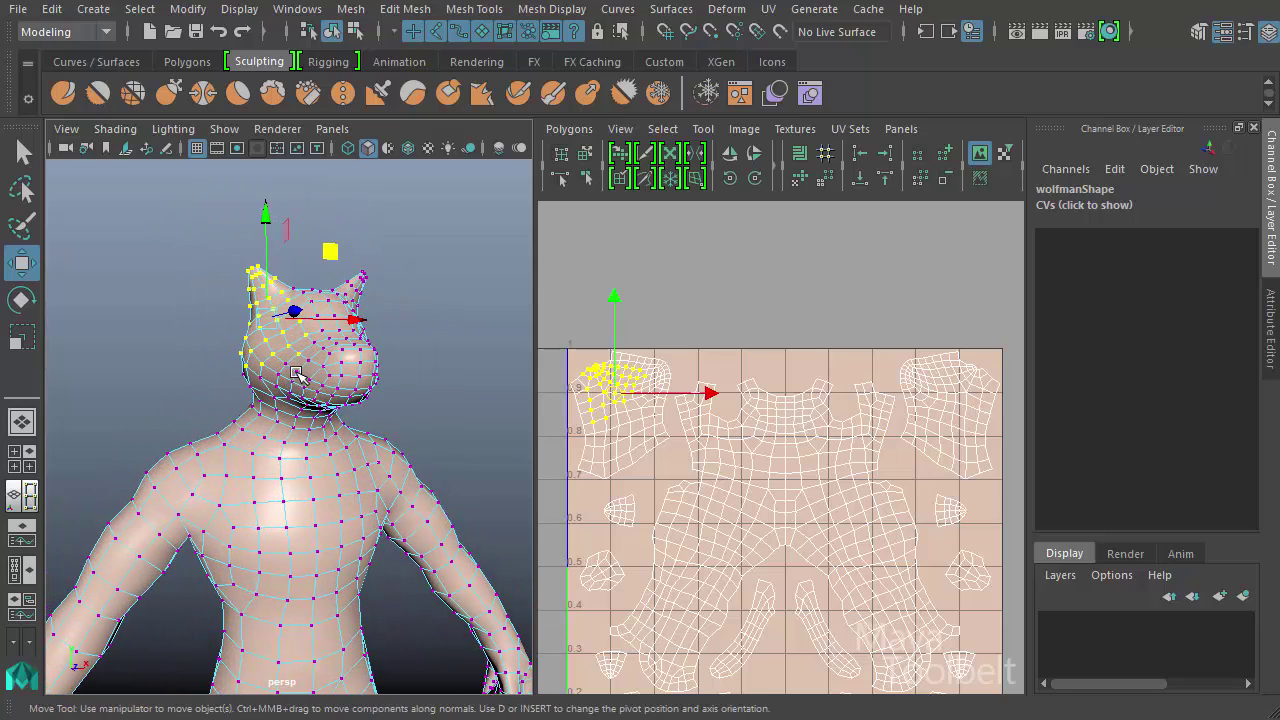
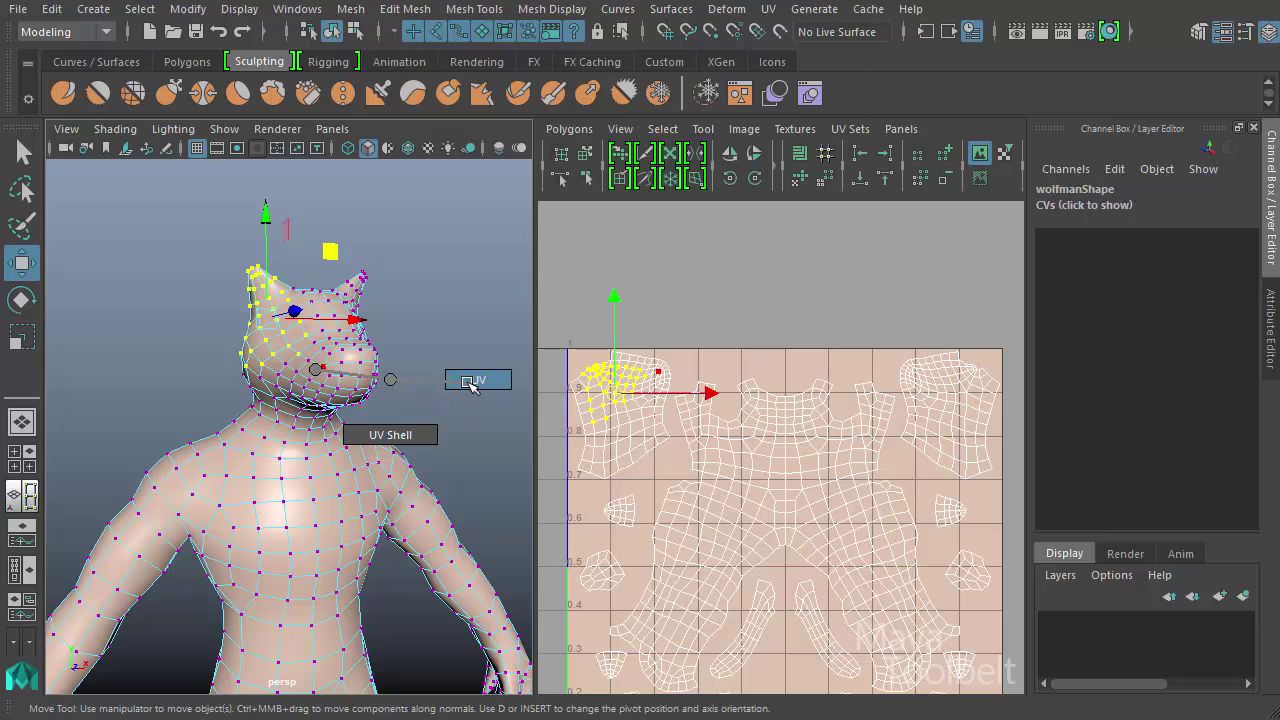
{"action": "left_click_drag", "start_coordinate": [466, 380], "coordinate": [400, 409], "text": "alt"}
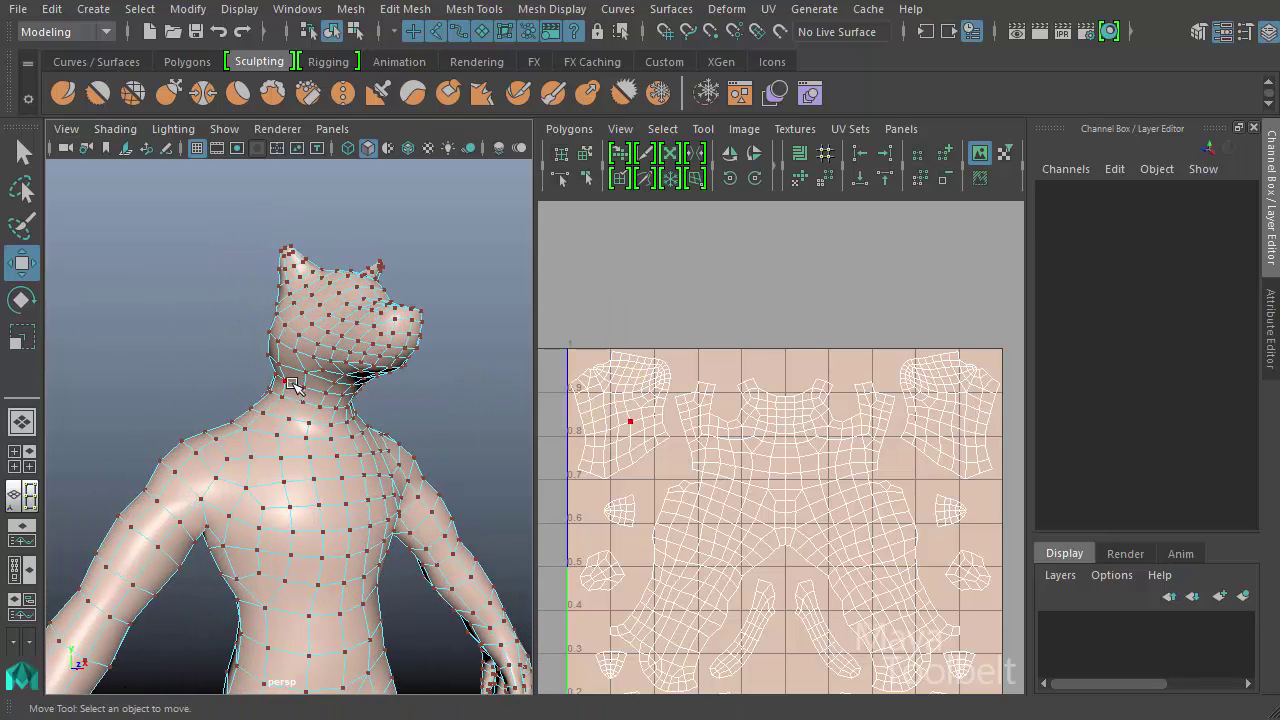
{"action": "left_click_drag", "start_coordinate": [365, 398], "coordinate": [229, 396], "text": "alt"}
{"action": "left_click_drag", "start_coordinate": [194, 246], "coordinate": [255, 310]}
{"action": "left_click_drag", "start_coordinate": [375, 351], "coordinate": [333, 365], "text": "alt"}
{"action": "left_click_drag", "start_coordinate": [247, 254], "coordinate": [293, 343]}
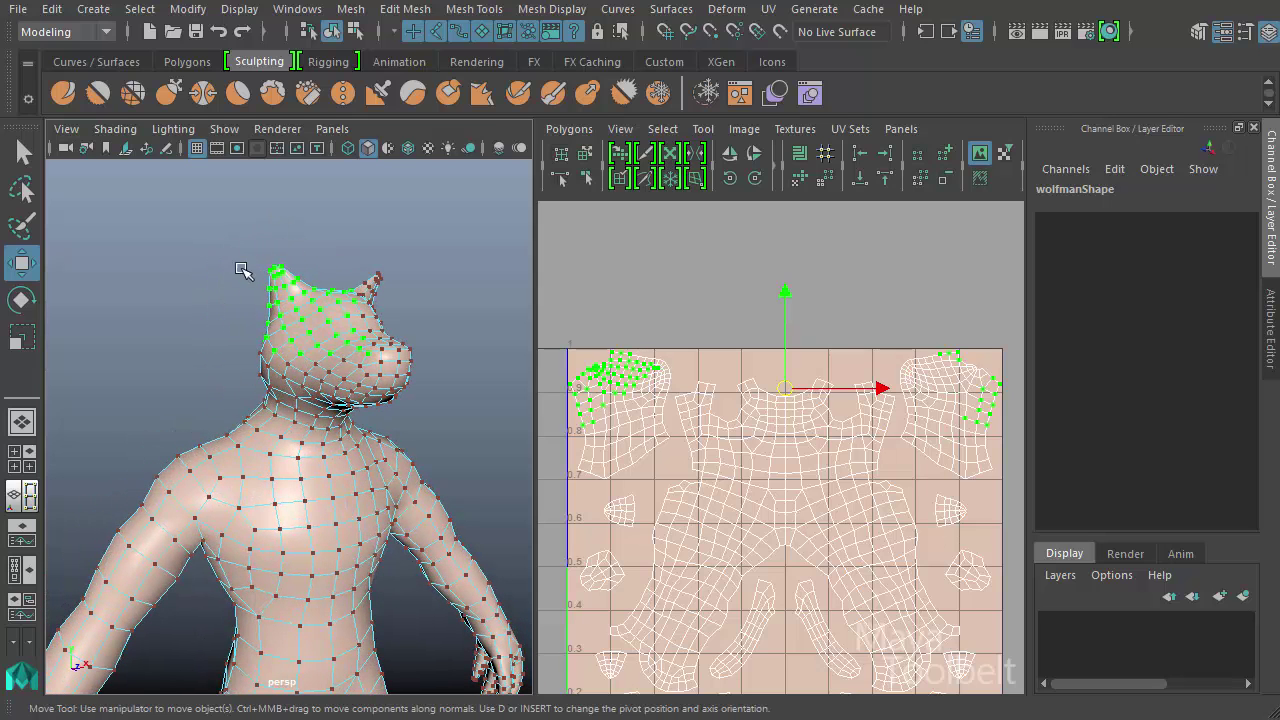
{"action": "left_click_drag", "start_coordinate": [352, 313], "coordinate": [343, 363], "text": "alt"}
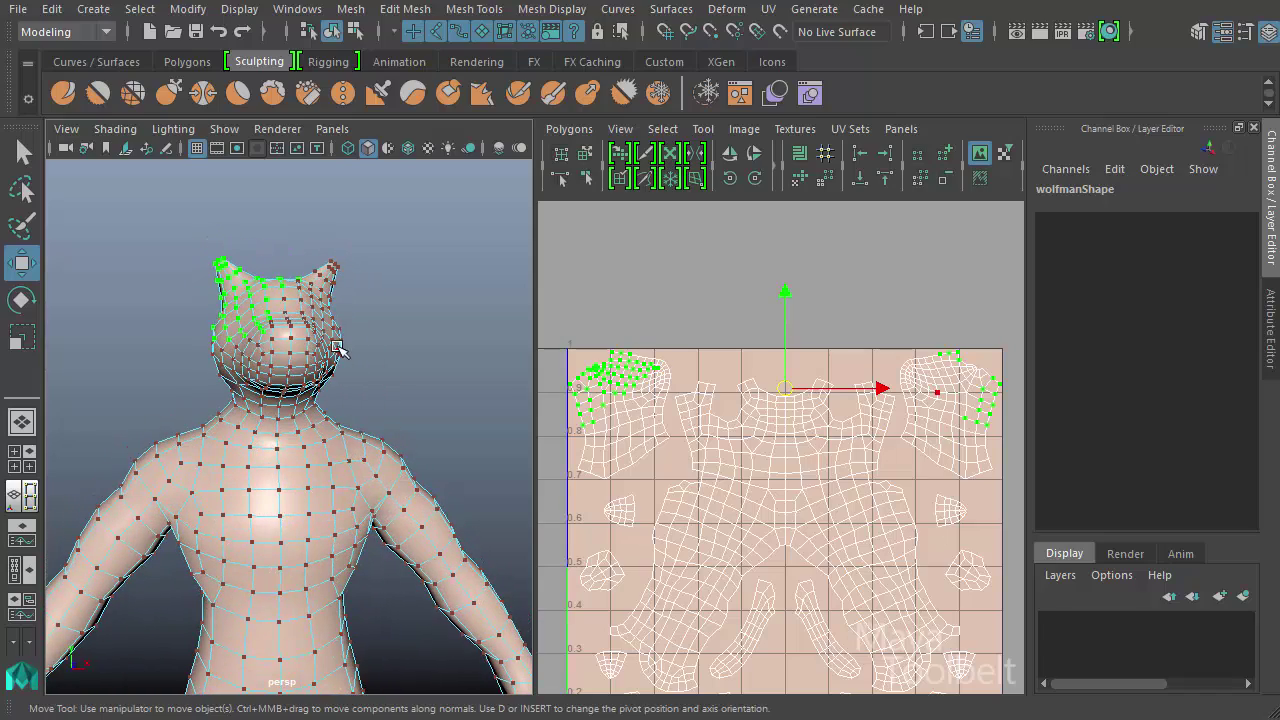
Examine where the selected ear-side UVs lie on the two separate head shells in the UV layout.
{"action": "middle_click_drag", "start_coordinate": [766, 485], "coordinate": [757, 413], "text": "alt"}
{"action": "right_click_drag", "start_coordinate": [757, 413], "coordinate": [995, 460], "text": "alt"}
{"action": "middle_click_drag", "start_coordinate": [795, 381], "coordinate": [674, 471], "text": "alt"}
{"action": "right_click_drag", "start_coordinate": [674, 471], "coordinate": [855, 432], "text": "alt"}
{"action": "middle_click_drag", "start_coordinate": [762, 292], "coordinate": [754, 349], "text": "alt"}
{"action": "left_click_drag", "start_coordinate": [756, 297], "coordinate": [782, 328]}
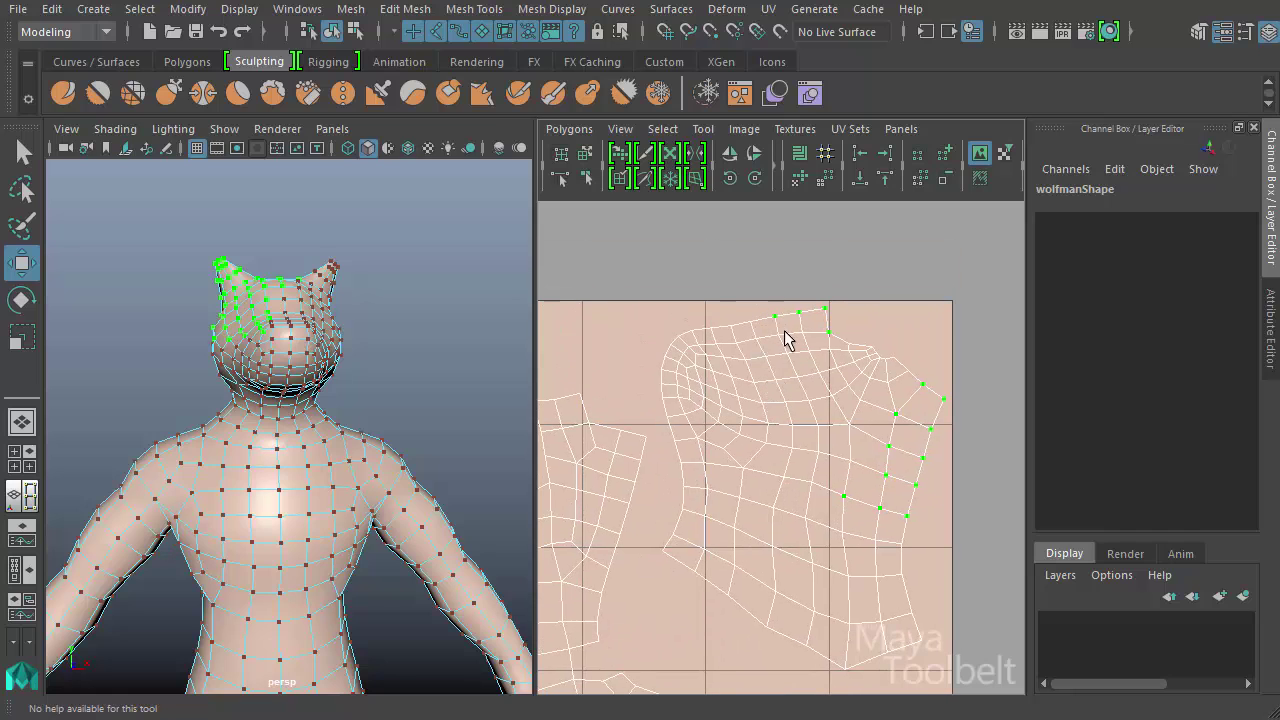
{"action": "middle_click_drag", "start_coordinate": [700, 408], "coordinate": [884, 414], "text": "alt"}
{"action": "right_click_drag", "start_coordinate": [807, 403], "coordinate": [649, 437], "text": "alt"}
{"action": "left_click_drag", "start_coordinate": [683, 427], "coordinate": [648, 432]}
{"action": "middle_click_drag", "start_coordinate": [750, 482], "coordinate": [914, 495], "text": "alt"}
{"action": "right_click_drag", "start_coordinate": [914, 495], "coordinate": [714, 431], "text": "alt"}
{"action": "middle_click_drag", "start_coordinate": [741, 490], "coordinate": [810, 477], "text": "alt"}
{"action": "right_click_drag", "start_coordinate": [950, 470], "coordinate": [809, 446], "text": "alt"}
Move the selected head UVs up past the edge of the UV tile, and undo the move.
{"action": "left_click_drag", "start_coordinate": [826, 418], "coordinate": [814, 378]}
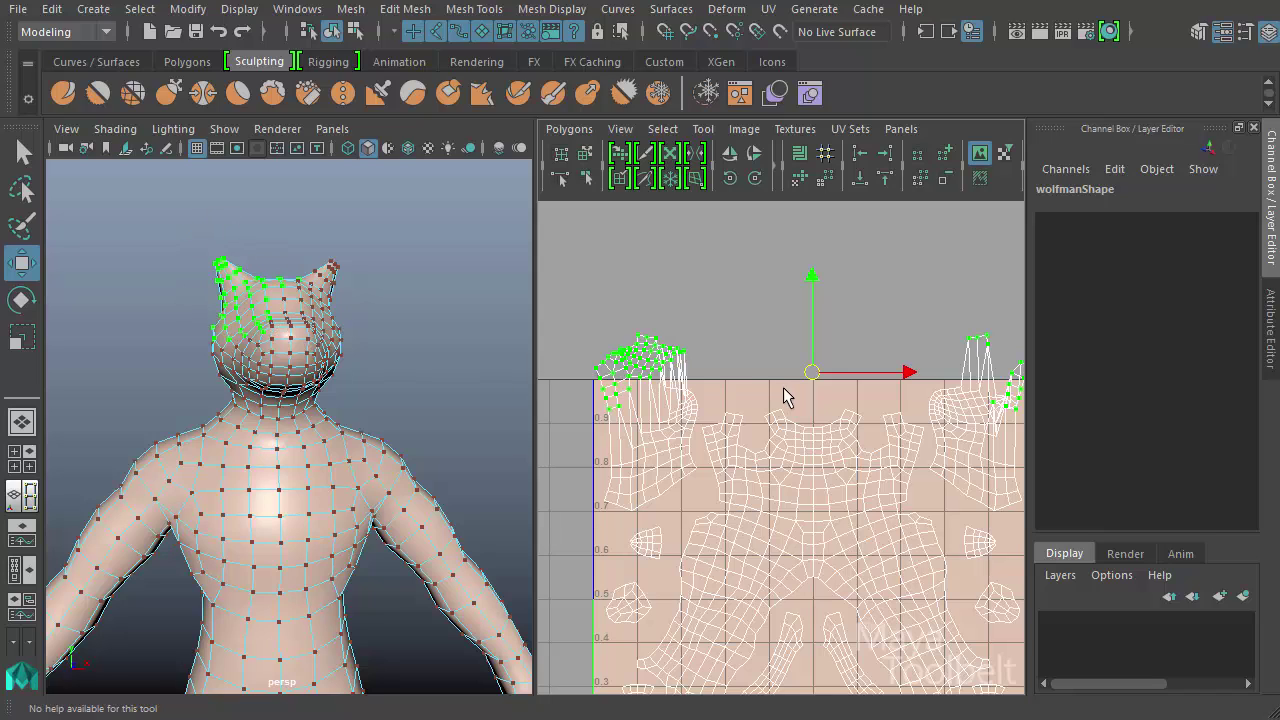
{"action": "key", "text": "ctrl+z"}
{"action": "middle_click_drag", "start_coordinate": [812, 463], "coordinate": [743, 356], "text": "alt"}
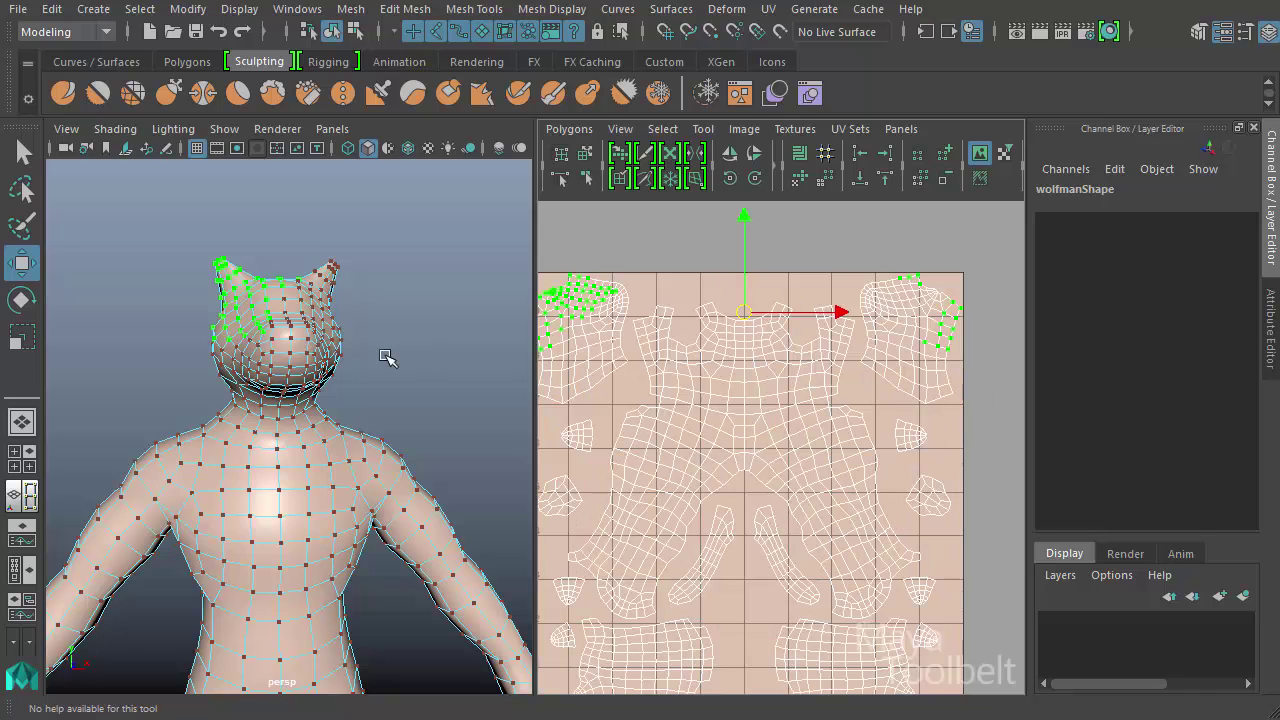
Return the wolfman to object selection mode.
{"action": "left_click_drag", "start_coordinate": [383, 330], "coordinate": [263, 406], "text": "alt"}
{"action": "left_click", "coordinate": [355, 32]}
{"action": "left_click", "coordinate": [332, 32]}
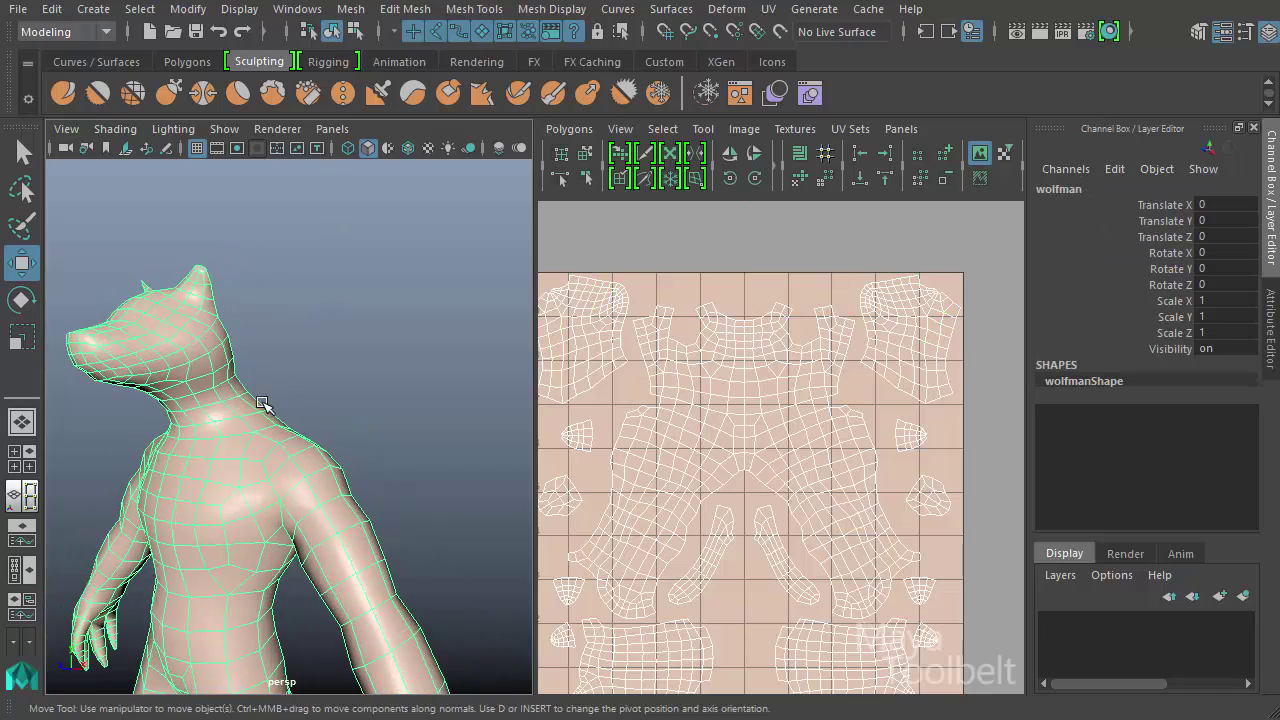
{"action": "middle_click_drag", "start_coordinate": [263, 406], "coordinate": [314, 303], "text": "alt"}
{"action": "right_click_drag", "start_coordinate": [314, 303], "coordinate": [243, 332], "text": "alt"}
{"action": "left_click_drag", "start_coordinate": [319, 394], "coordinate": [398, 408], "text": "alt"}
{"action": "right_click_drag", "start_coordinate": [398, 408], "coordinate": [286, 400], "text": "alt"}
{"action": "right_click", "coordinate": [290, 393]}
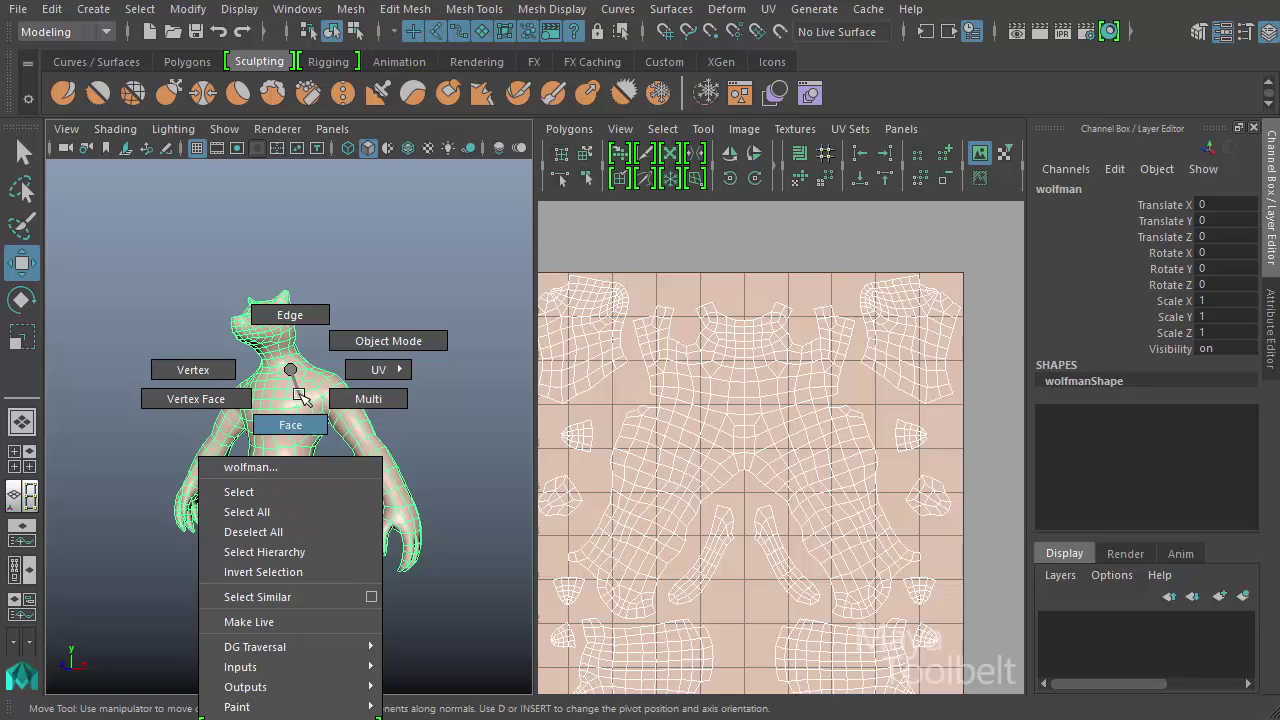
{"action": "right_click_drag", "start_coordinate": [285, 378], "coordinate": [290, 424]}
{"action": "middle_click_drag", "start_coordinate": [354, 400], "coordinate": [382, 210], "text": "alt"}
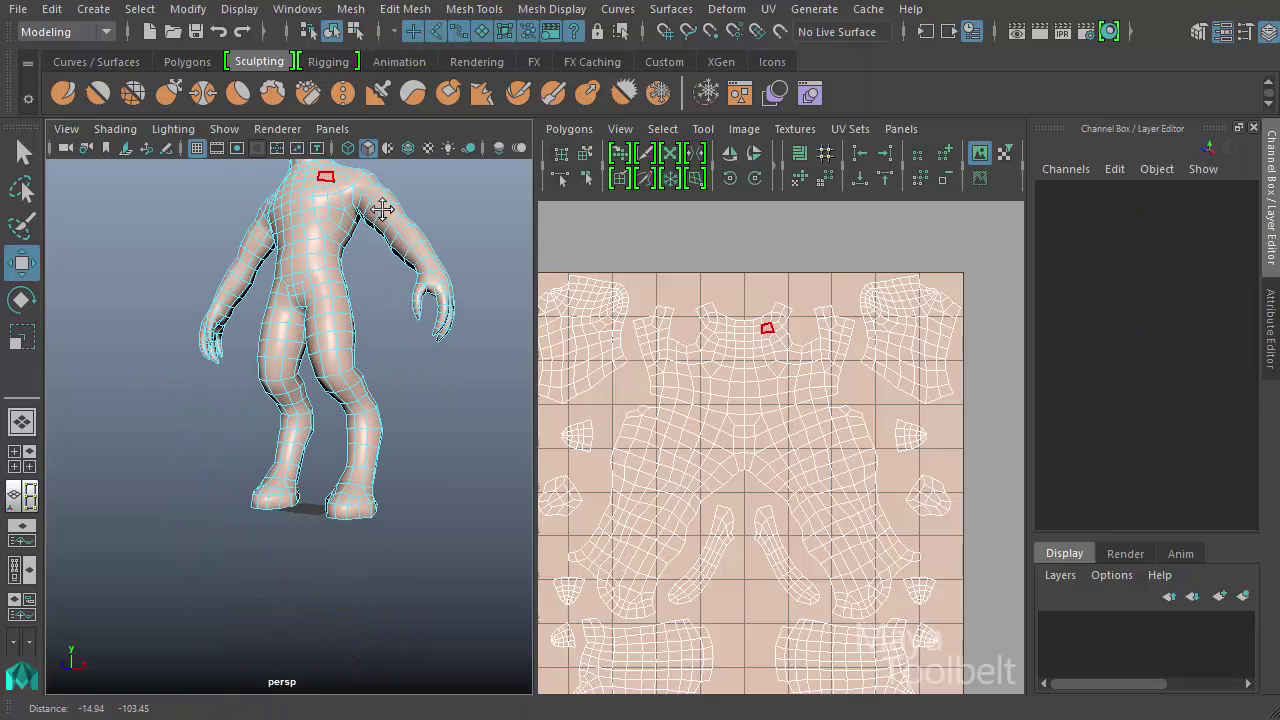
{"action": "left_click", "coordinate": [355, 31]}
{"action": "left_click", "coordinate": [331, 31]}
Assign a new Lambert material to the wolfman.
{"action": "right_click_drag", "start_coordinate": [398, 190], "coordinate": [290, 178], "text": "alt"}
{"action": "right_click", "coordinate": [285, 175]}
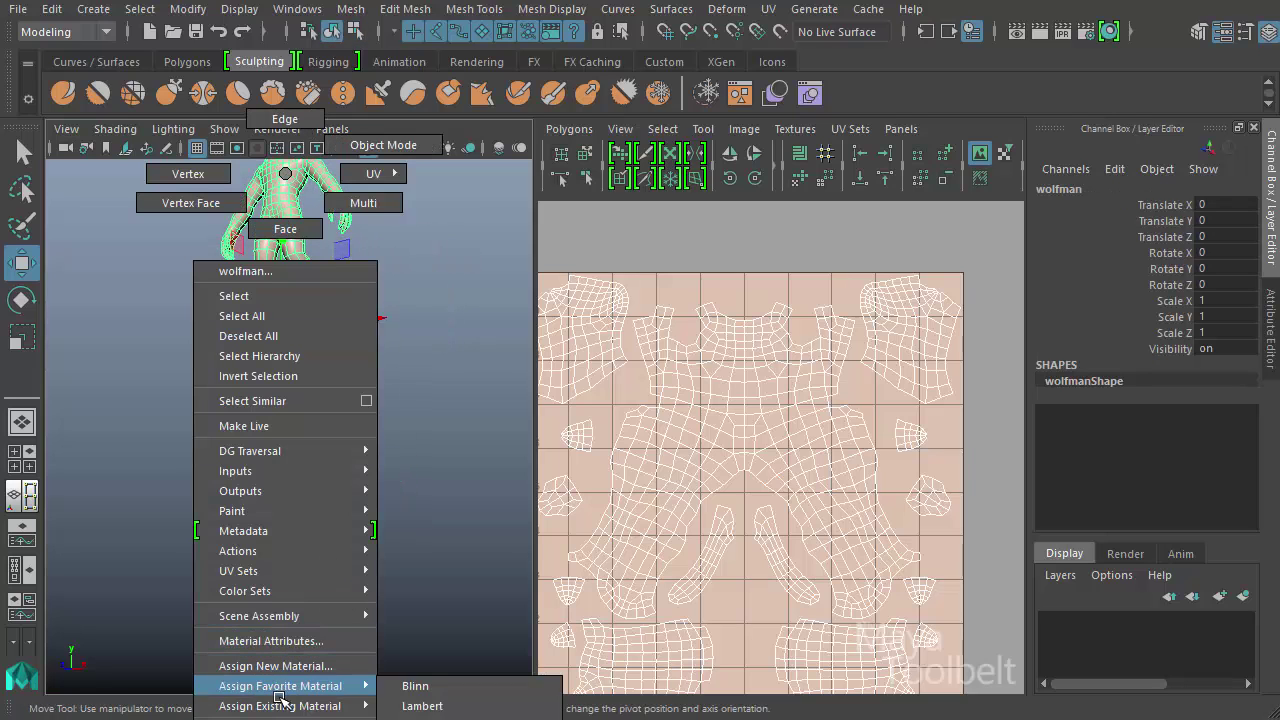
{"action": "left_click", "coordinate": [295, 666]}
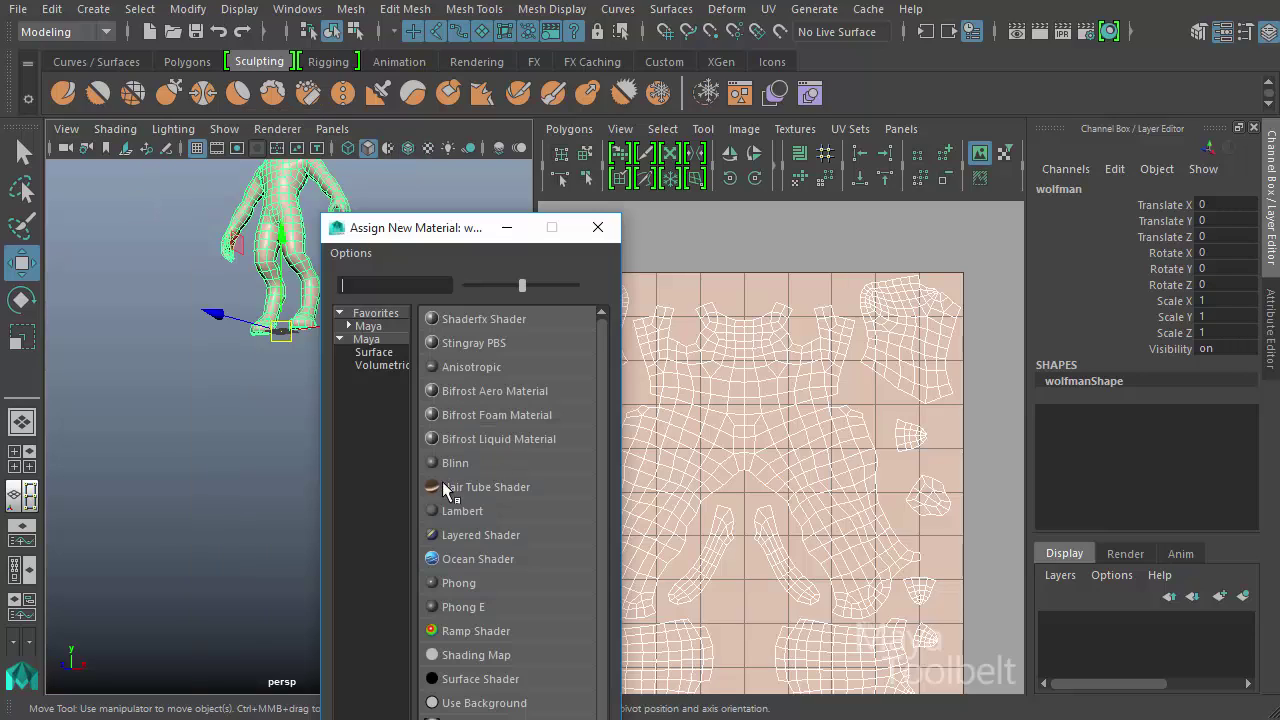
{"action": "left_click", "coordinate": [488, 515]}
{"action": "scroll", "coordinate": [306, 460], "scroll_direction": "down", "scroll_amount": 3}
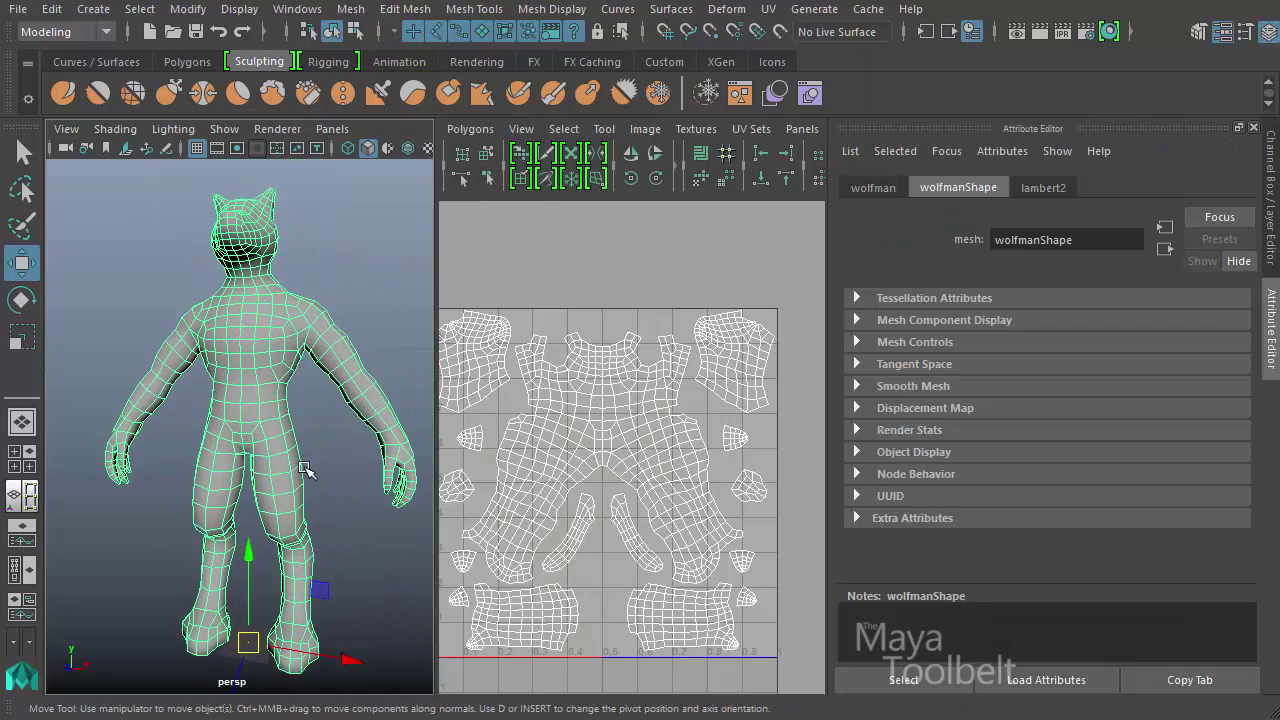
Map a Checker texture to the color of the wolfman's new Lambert material and close the material's attributes.
{"action": "left_click", "coordinate": [1043, 187]}
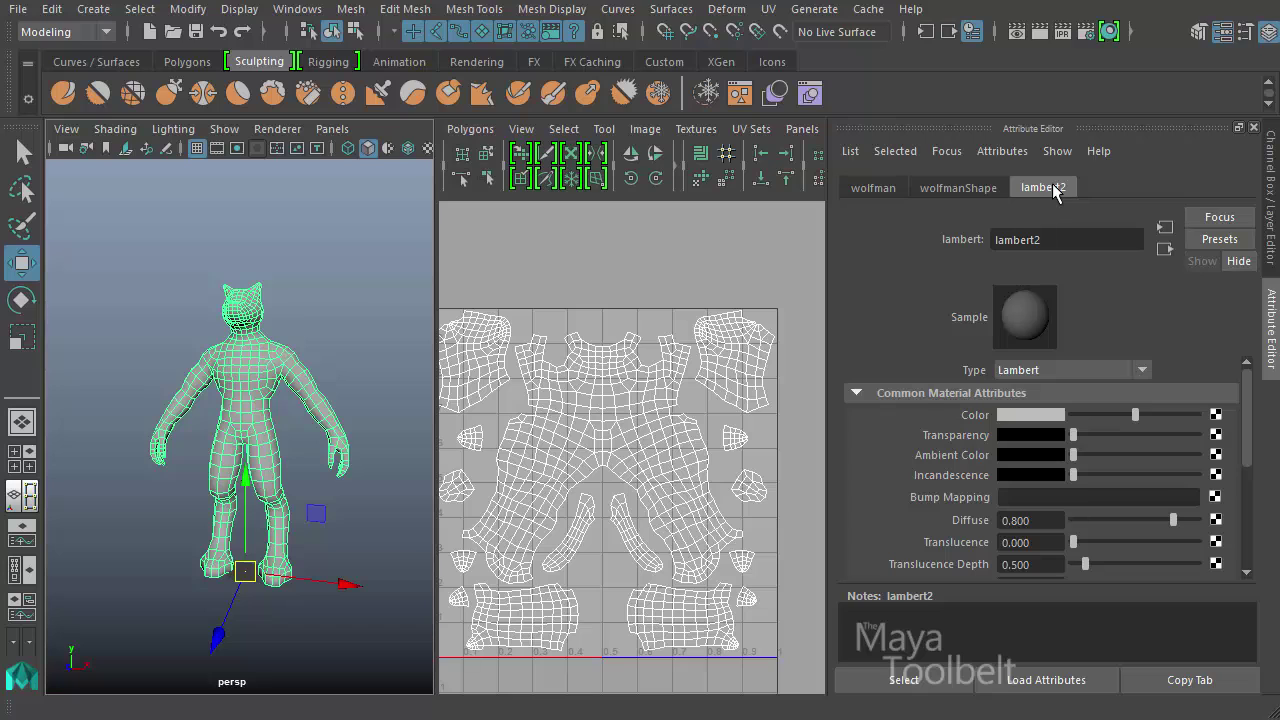
{"action": "left_click", "coordinate": [1217, 420]}
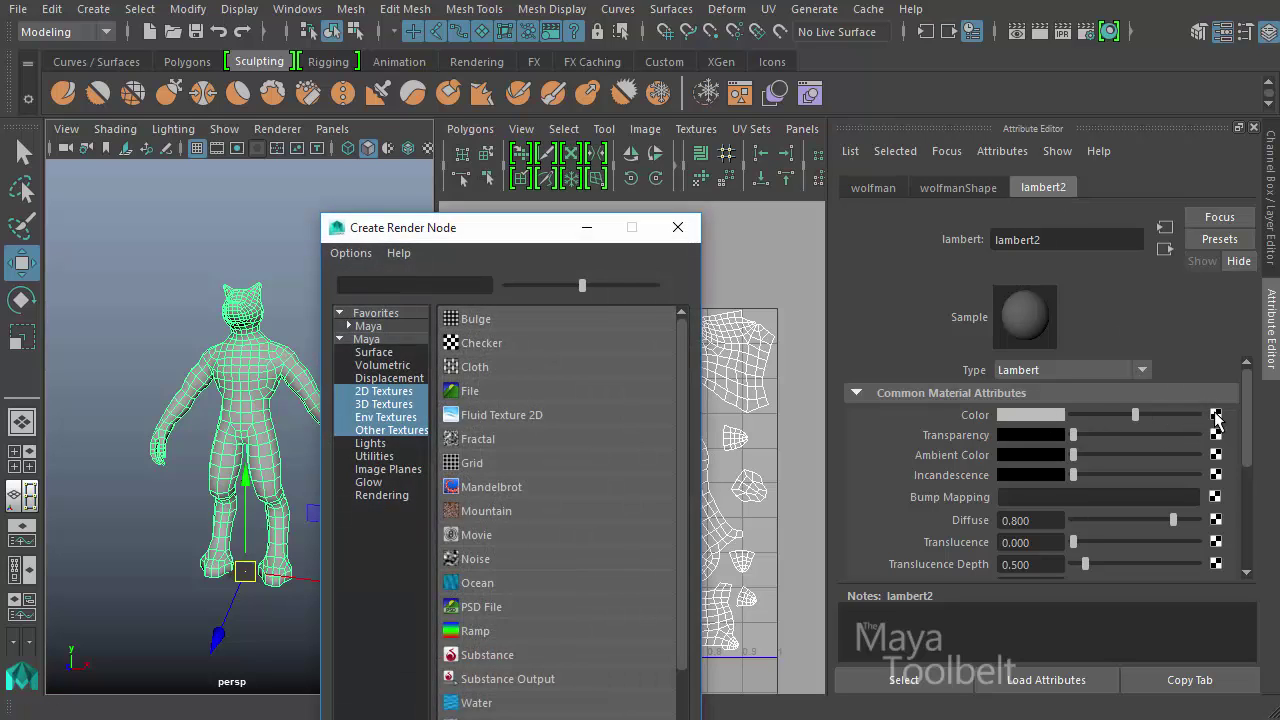
{"action": "left_click_drag", "start_coordinate": [517, 229], "coordinate": [613, 47]}
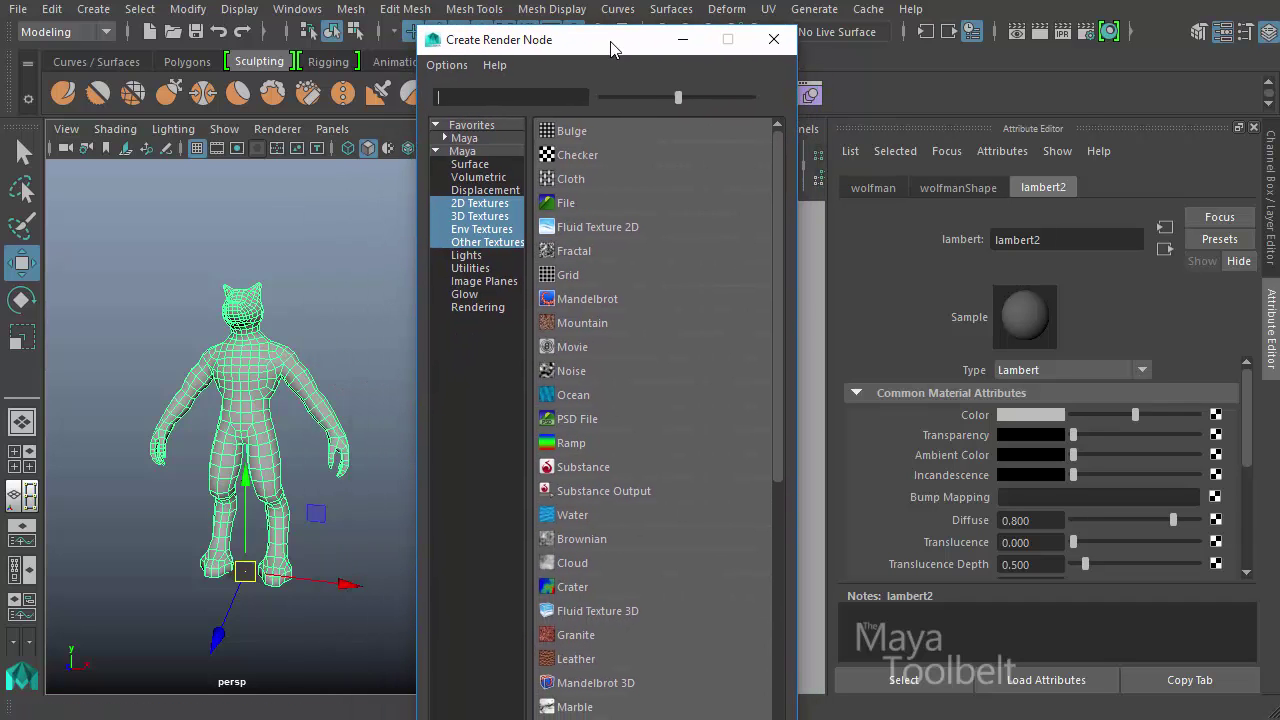
{"action": "left_click", "coordinate": [577, 157]}
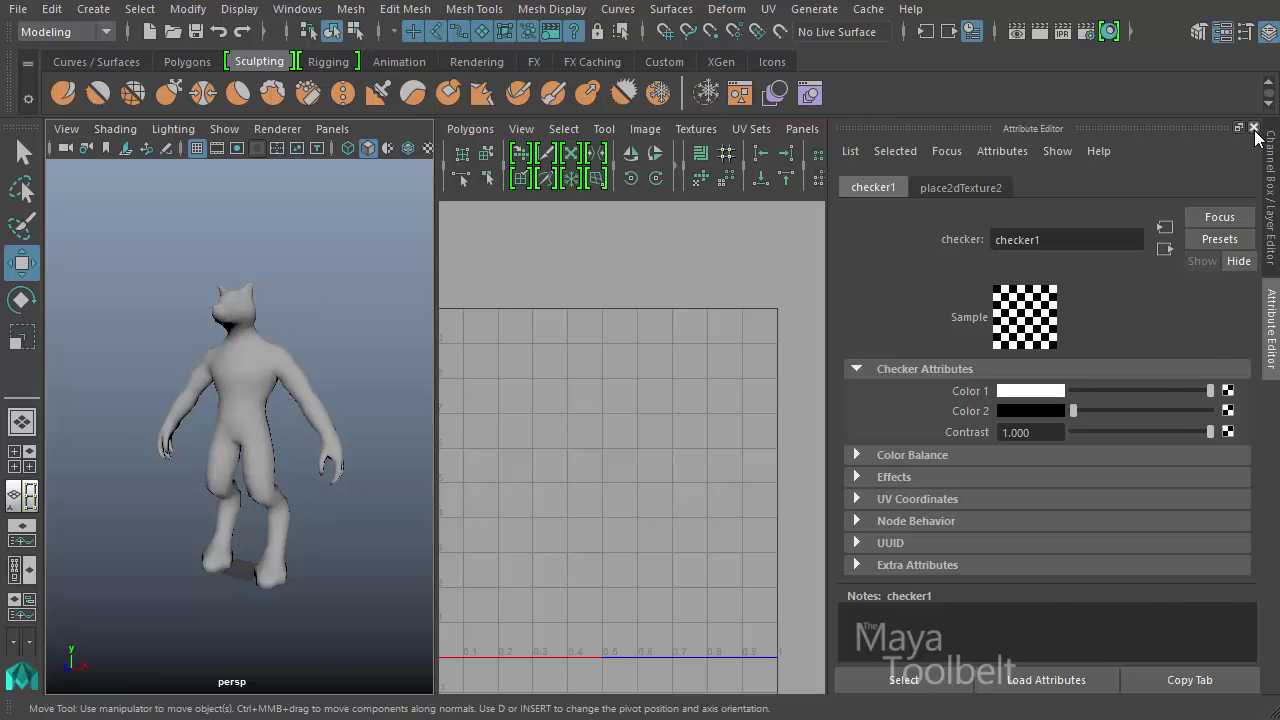
{"action": "left_click", "coordinate": [1254, 128]}
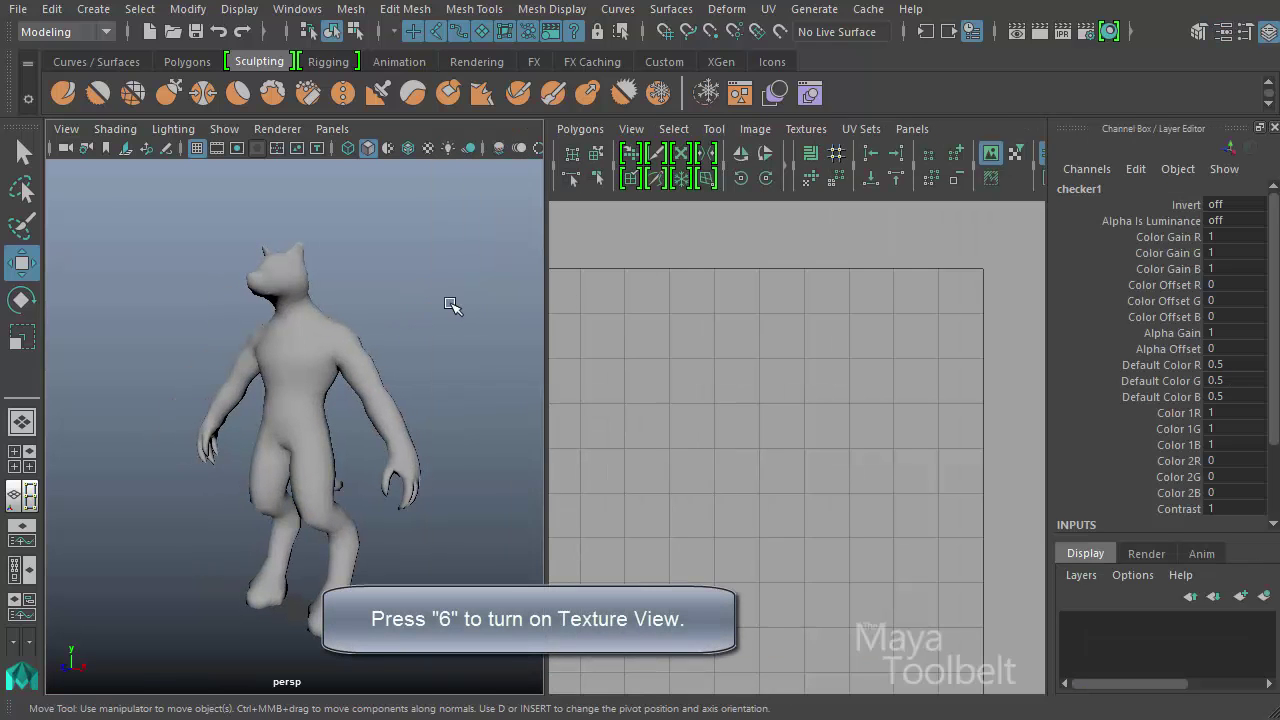
Turn on textured display in the perspective view and restore the wolfman's selection.
{"action": "key", "text": "6"}
{"action": "mouse_move", "coordinate": [373, 334]}
{"action": "left_mouse_down", "text": "alt"}
{"action": "mouse_move", "coordinate": [409, 343]}
{"action": "mouse_move", "coordinate": [471, 329]}
{"action": "mouse_move", "coordinate": [452, 349]}
{"action": "mouse_move", "coordinate": [674, 333]}
{"action": "mouse_move", "coordinate": [875, 342]}
{"action": "mouse_move", "coordinate": [400, 323]}
{"action": "mouse_move", "coordinate": [296, 334]}
{"action": "mouse_move", "coordinate": [428, 351]}
{"action": "mouse_move", "coordinate": [318, 362]}
{"action": "mouse_move", "coordinate": [441, 386]}
{"action": "left_mouse_up", "text": "alt"}
{"action": "key", "text": "ctrl+z"}
{"action": "scroll", "coordinate": [812, 280], "scroll_direction": "down", "scroll_amount": 3}
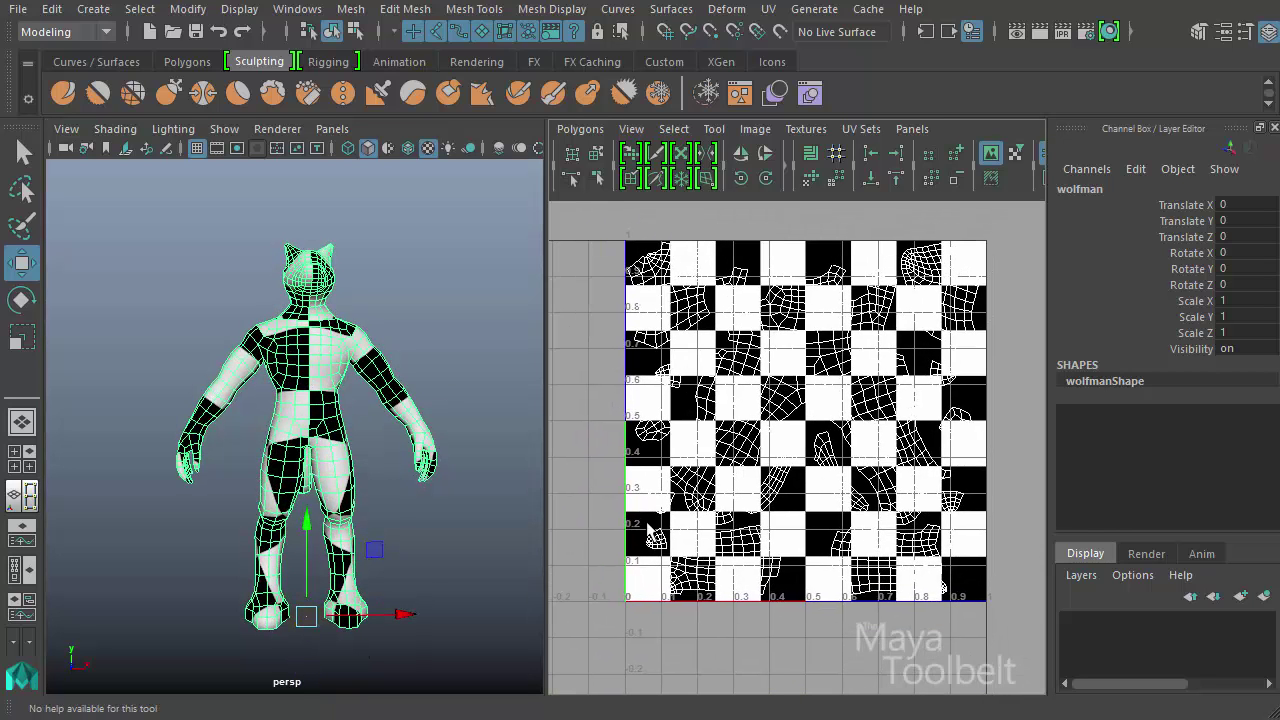
Examine how the checker squares behind the UV shells map onto the wolfman's body and head.
{"action": "scroll", "coordinate": [634, 352], "scroll_direction": "up", "scroll_amount": 3}
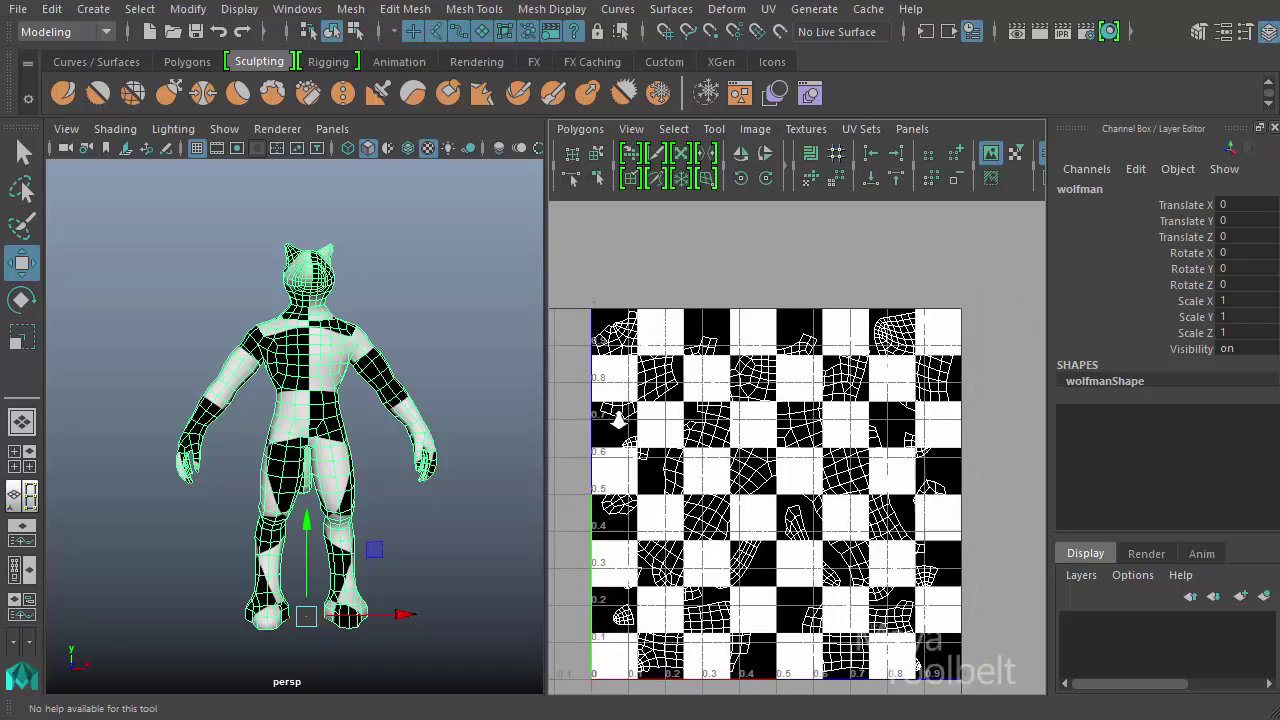
{"action": "middle_click_drag", "start_coordinate": [781, 483], "coordinate": [806, 422], "text": "alt"}
{"action": "left_click_drag", "start_coordinate": [440, 373], "coordinate": [395, 405], "text": "alt"}
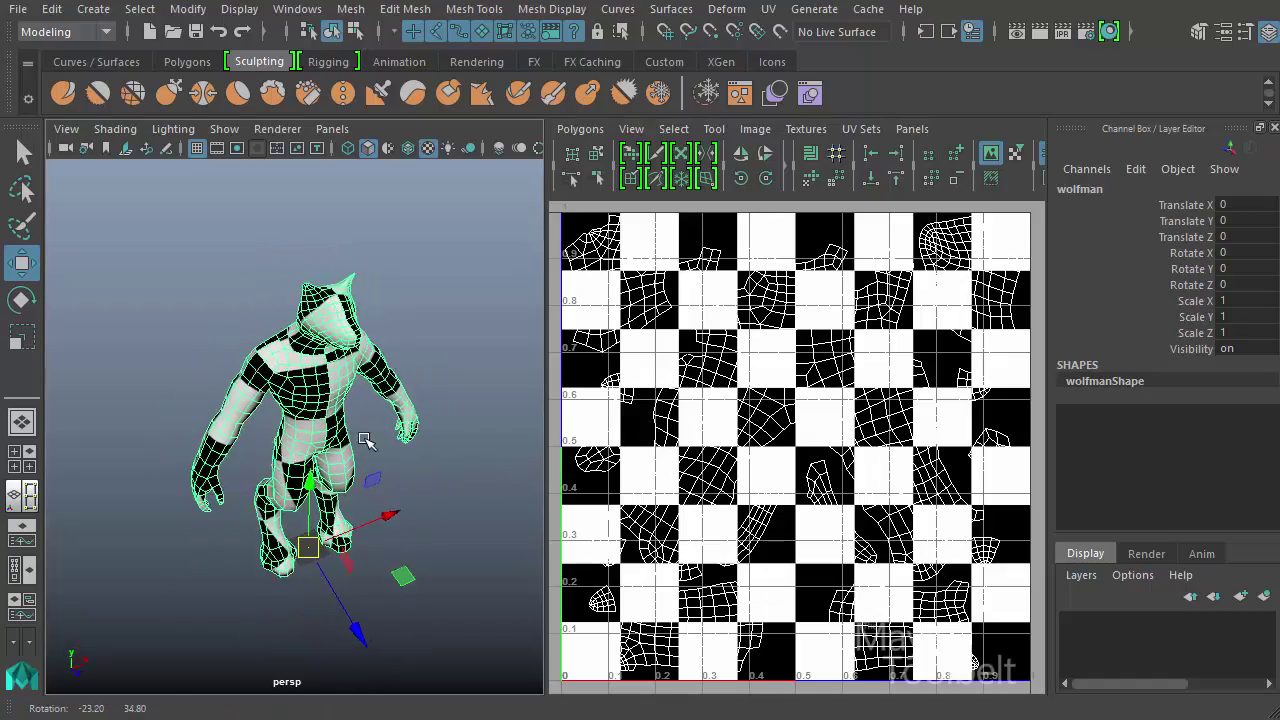
{"action": "scroll", "coordinate": [278, 393], "scroll_direction": "up", "scroll_amount": 8}
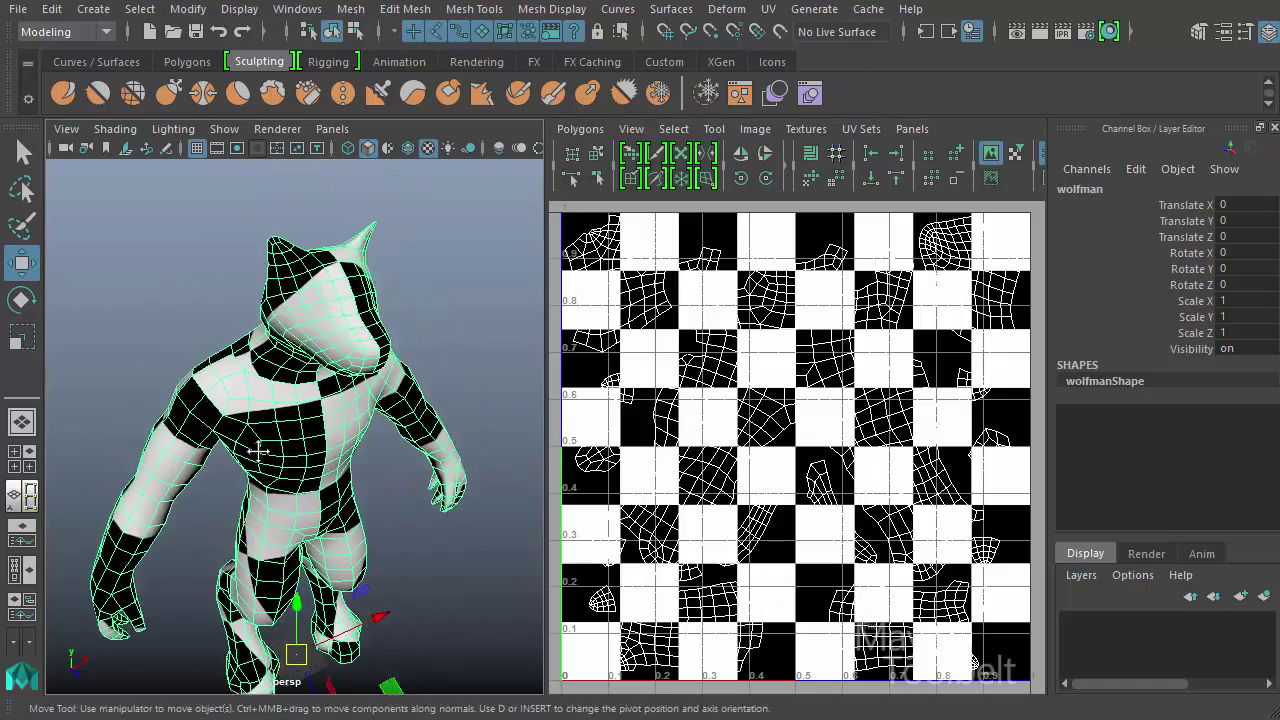
{"action": "middle_click_drag", "start_coordinate": [278, 393], "coordinate": [331, 594], "text": "alt"}
{"action": "left_click_drag", "start_coordinate": [331, 594], "coordinate": [306, 551], "text": "alt"}
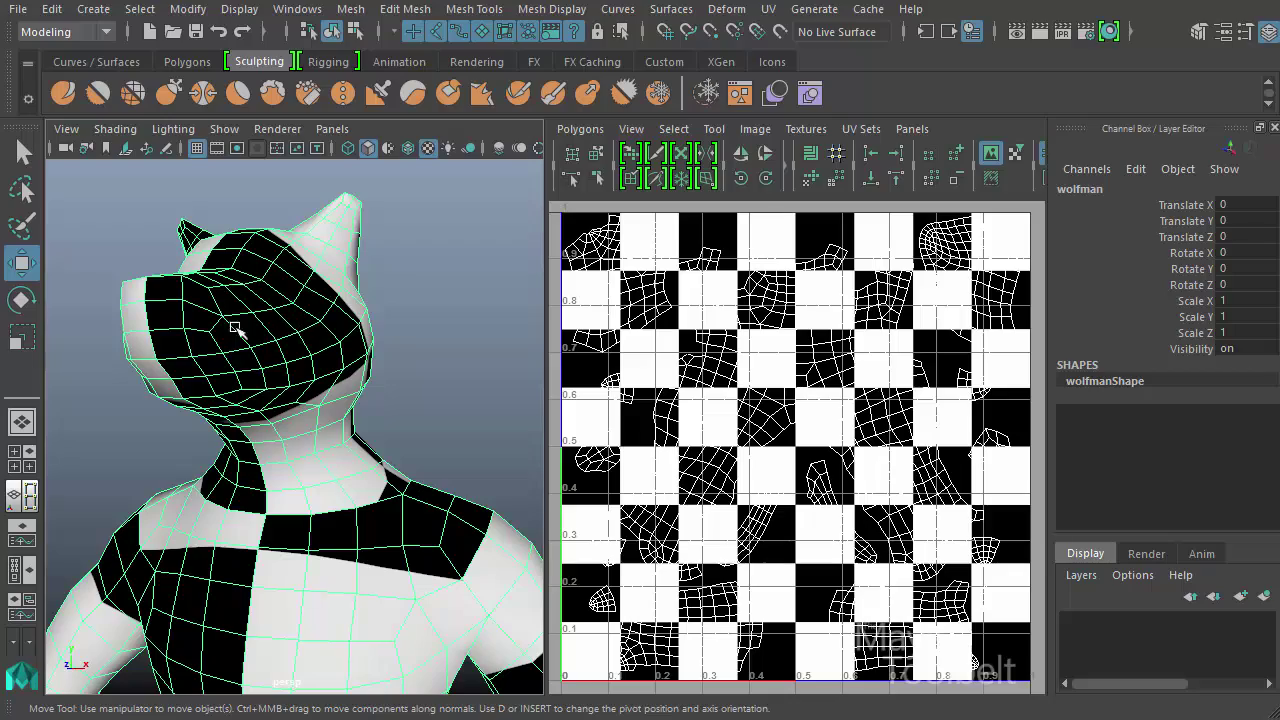
{"action": "left_click_drag", "start_coordinate": [330, 332], "coordinate": [300, 400], "text": "alt"}
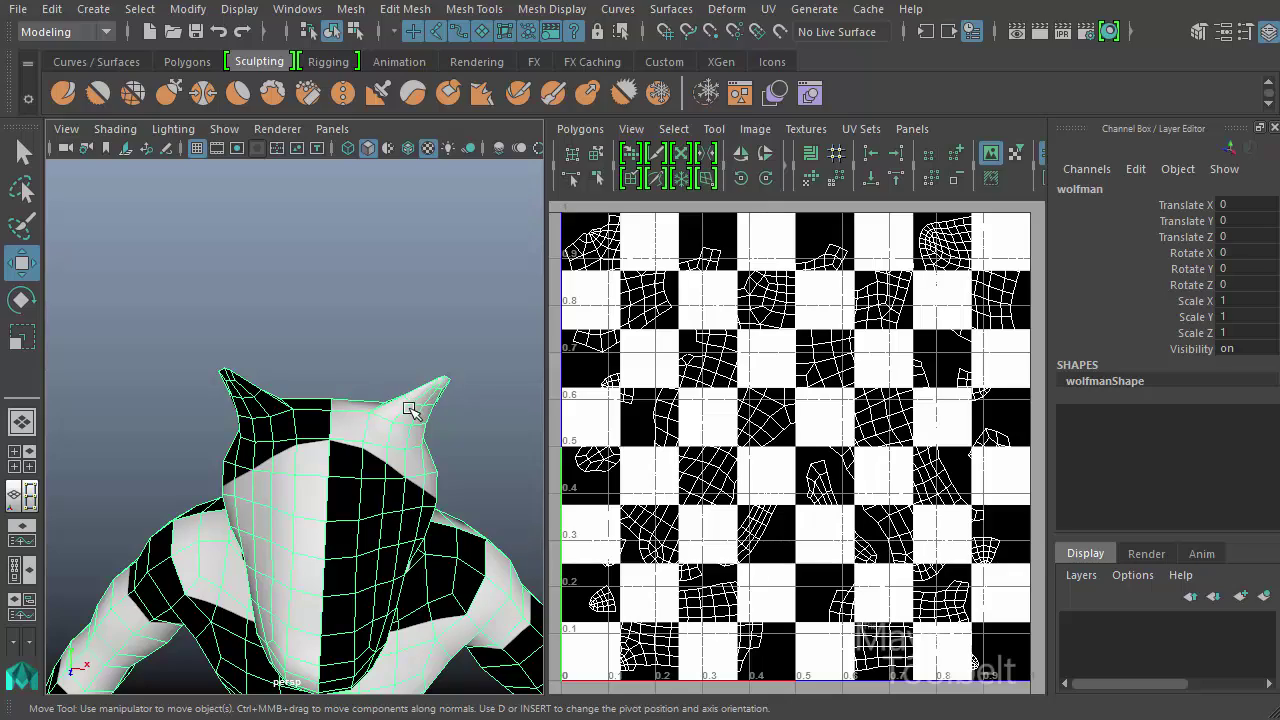
{"action": "left_click_drag", "start_coordinate": [402, 402], "coordinate": [376, 418], "text": "alt"}
Switch to UV component mode and select all UVs of the head shell in the UV tile's upper-left corner.
{"action": "middle_click_drag", "start_coordinate": [640, 283], "coordinate": [730, 409], "text": "alt"}
{"action": "right_click_drag", "start_coordinate": [730, 409], "coordinate": [940, 515], "text": "alt"}
{"action": "middle_click_drag", "start_coordinate": [741, 370], "coordinate": [789, 388], "text": "alt"}
{"action": "right_click_drag", "start_coordinate": [674, 337], "coordinate": [749, 343]}
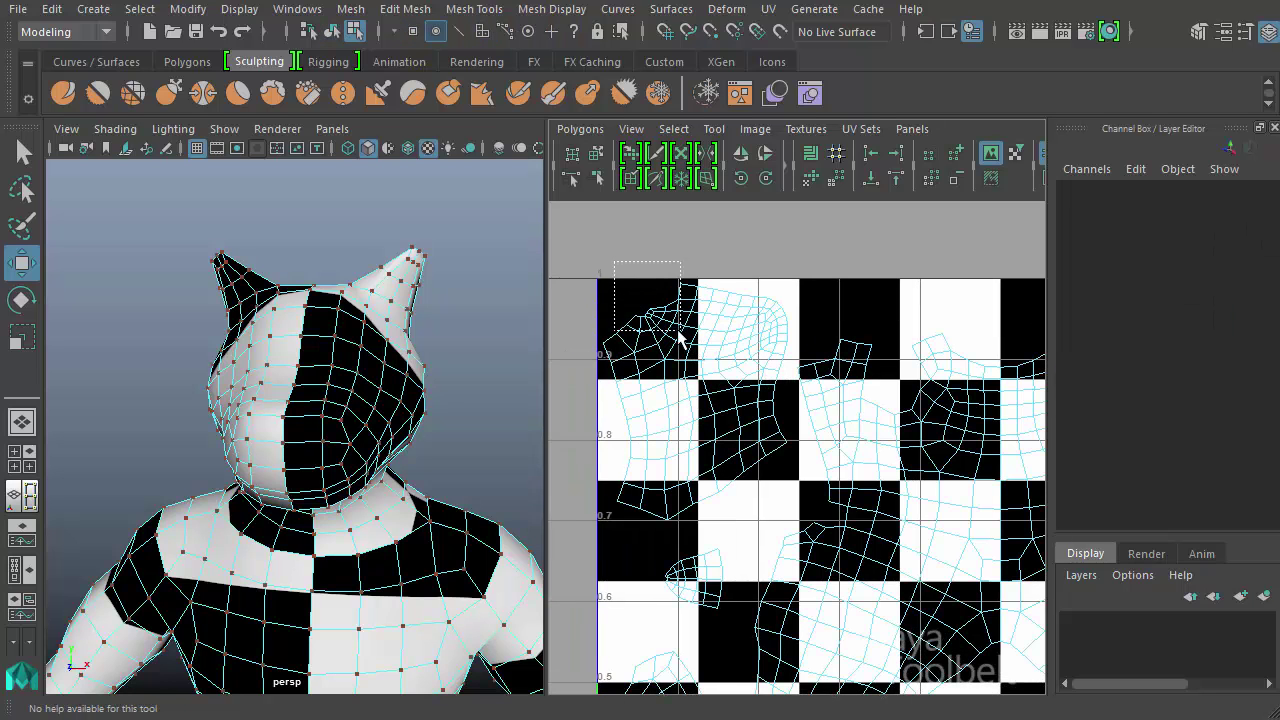
{"action": "left_click", "coordinate": [652, 315]}
{"action": "left_click_drag", "start_coordinate": [565, 231], "coordinate": [791, 530]}
Compare the checker squares under the selected head shell with the pattern on that side of the wolfman's head.
{"action": "left_click_drag", "start_coordinate": [240, 385], "coordinate": [287, 354], "text": "alt"}
{"action": "left_click_drag", "start_coordinate": [360, 318], "coordinate": [520, 338], "text": "alt"}
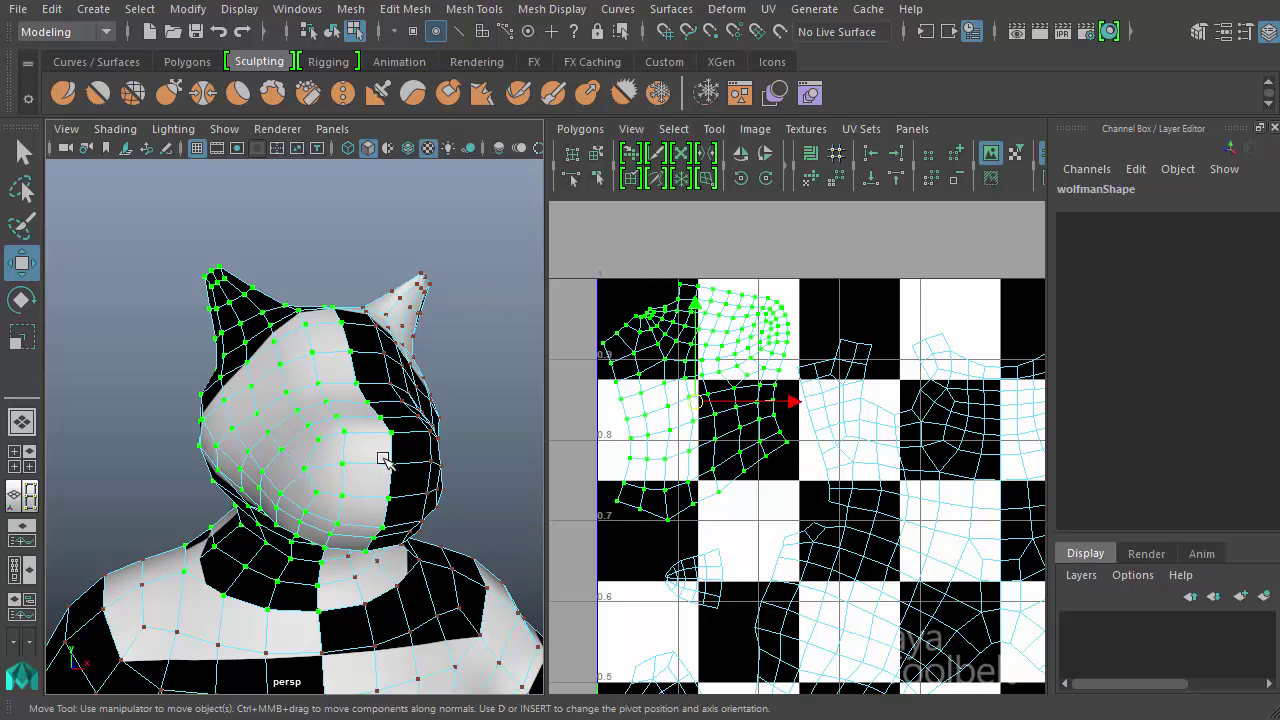
{"action": "left_click_drag", "start_coordinate": [410, 424], "coordinate": [325, 365], "text": "alt"}
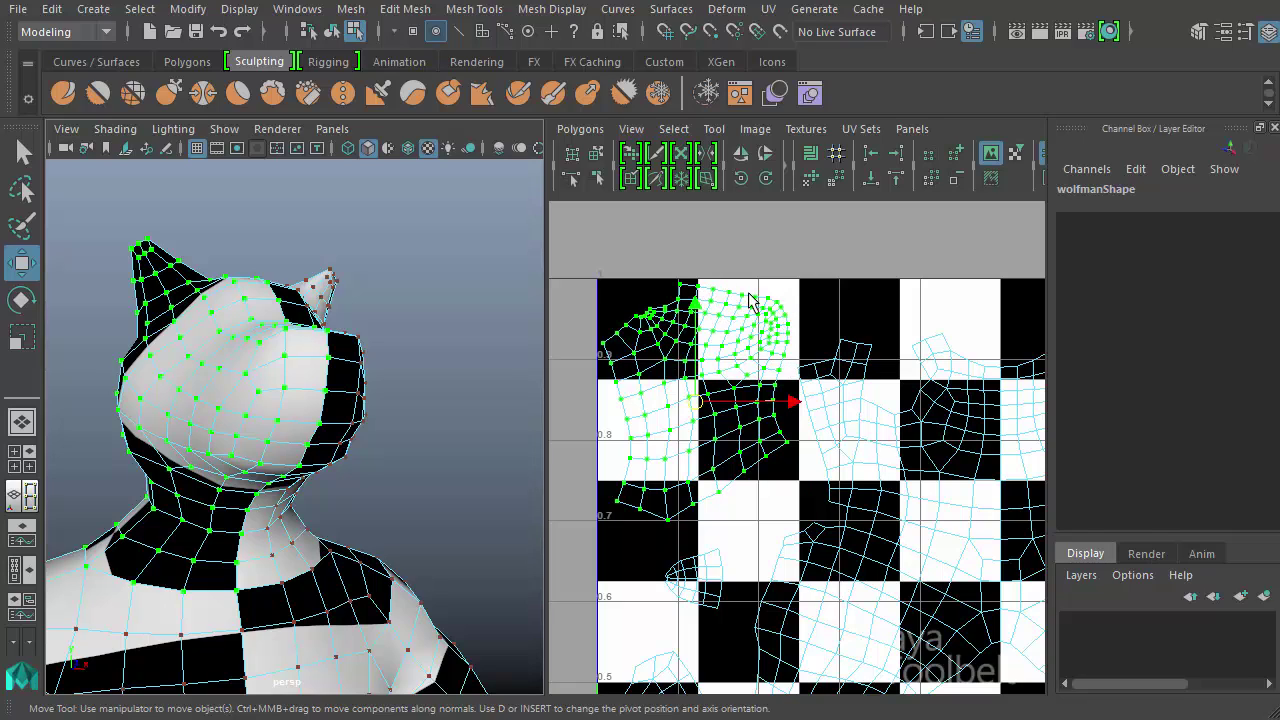
{"action": "left_click_drag", "start_coordinate": [360, 410], "coordinate": [390, 436], "text": "alt"}
{"action": "middle_click_drag", "start_coordinate": [390, 436], "coordinate": [318, 430], "text": "alt"}
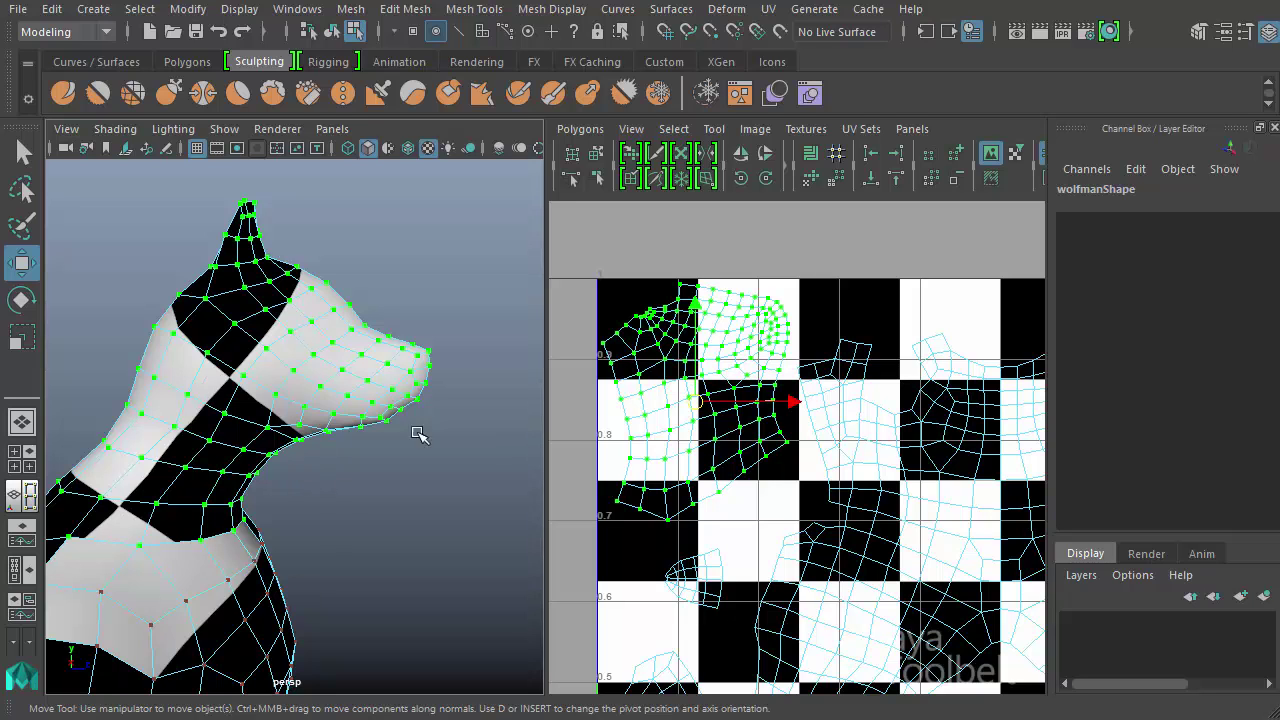
{"action": "left_click_drag", "start_coordinate": [415, 400], "coordinate": [420, 398], "text": "alt"}
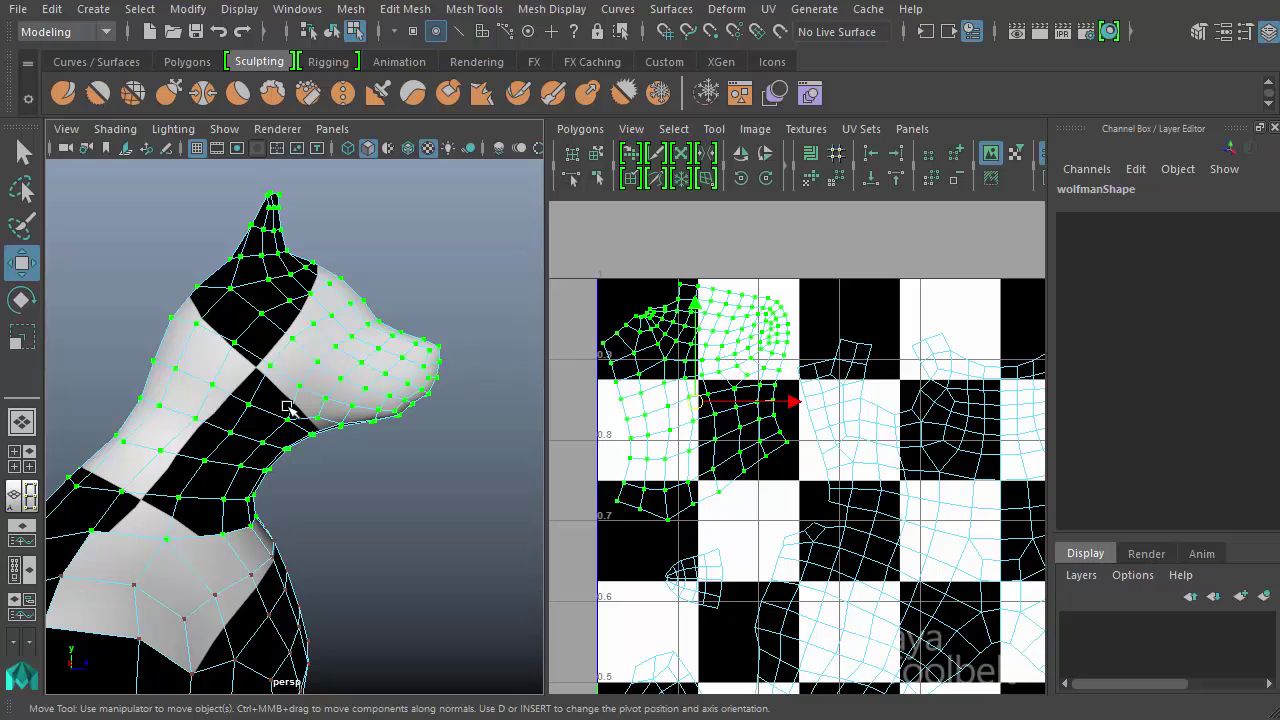
Select all UVs of the head shell in the UV tile's upper-right corner and compare its checker squares with the matching head side.
{"action": "left_click_drag", "start_coordinate": [418, 480], "coordinate": [220, 455], "text": "alt"}
{"action": "middle_click_drag", "start_coordinate": [856, 441], "coordinate": [460, 403], "text": "alt"}
{"action": "left_click_drag", "start_coordinate": [673, 252], "coordinate": [921, 492]}
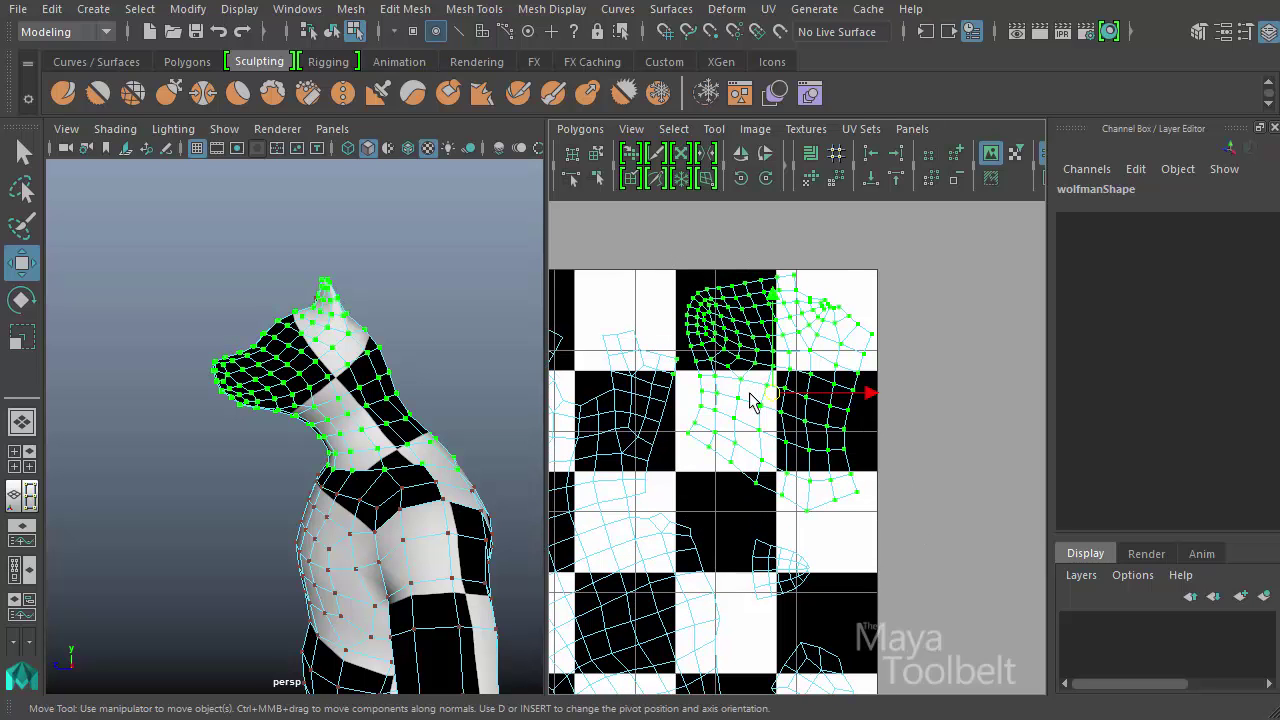
{"action": "left_click_drag", "start_coordinate": [445, 420], "coordinate": [219, 428], "text": "alt"}
{"action": "right_click_drag", "start_coordinate": [240, 440], "coordinate": [337, 469], "text": "alt"}
{"action": "middle_click_drag", "start_coordinate": [337, 469], "coordinate": [331, 503], "text": "alt"}
{"action": "right_click_drag", "start_coordinate": [331, 503], "coordinate": [372, 503], "text": "alt"}
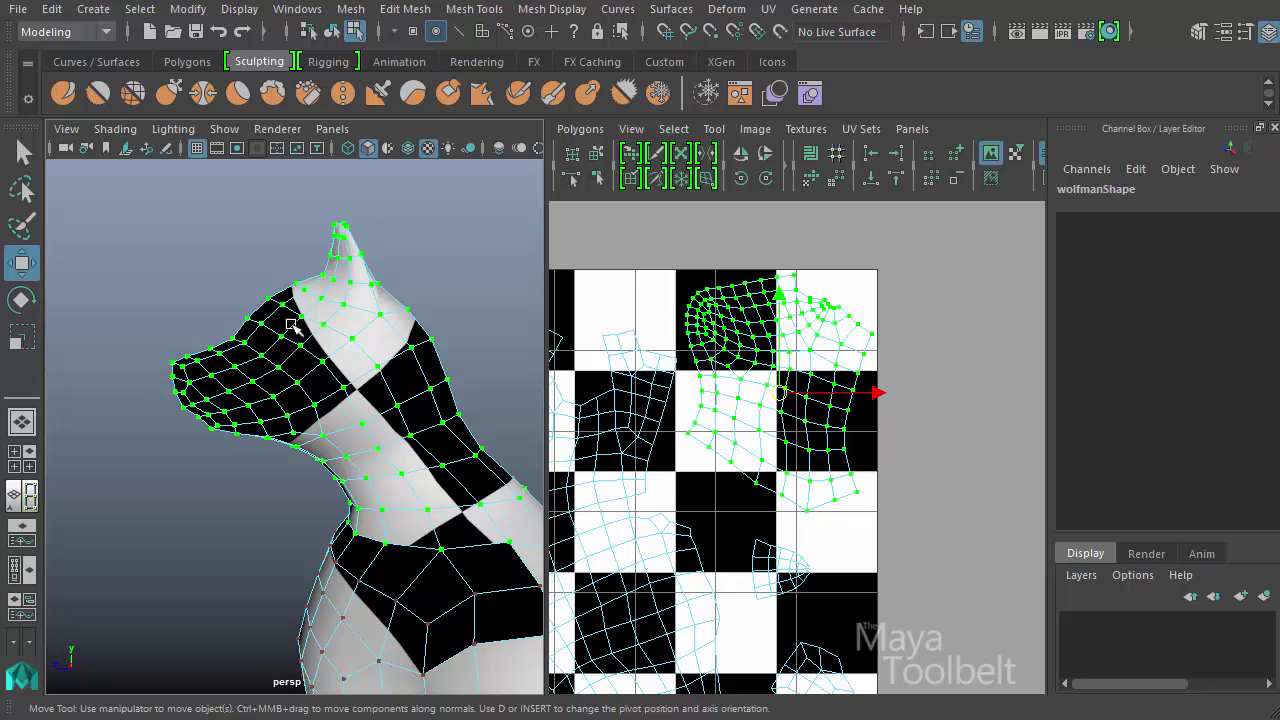
{"action": "left_click_drag", "start_coordinate": [242, 423], "coordinate": [358, 393], "text": "alt"}
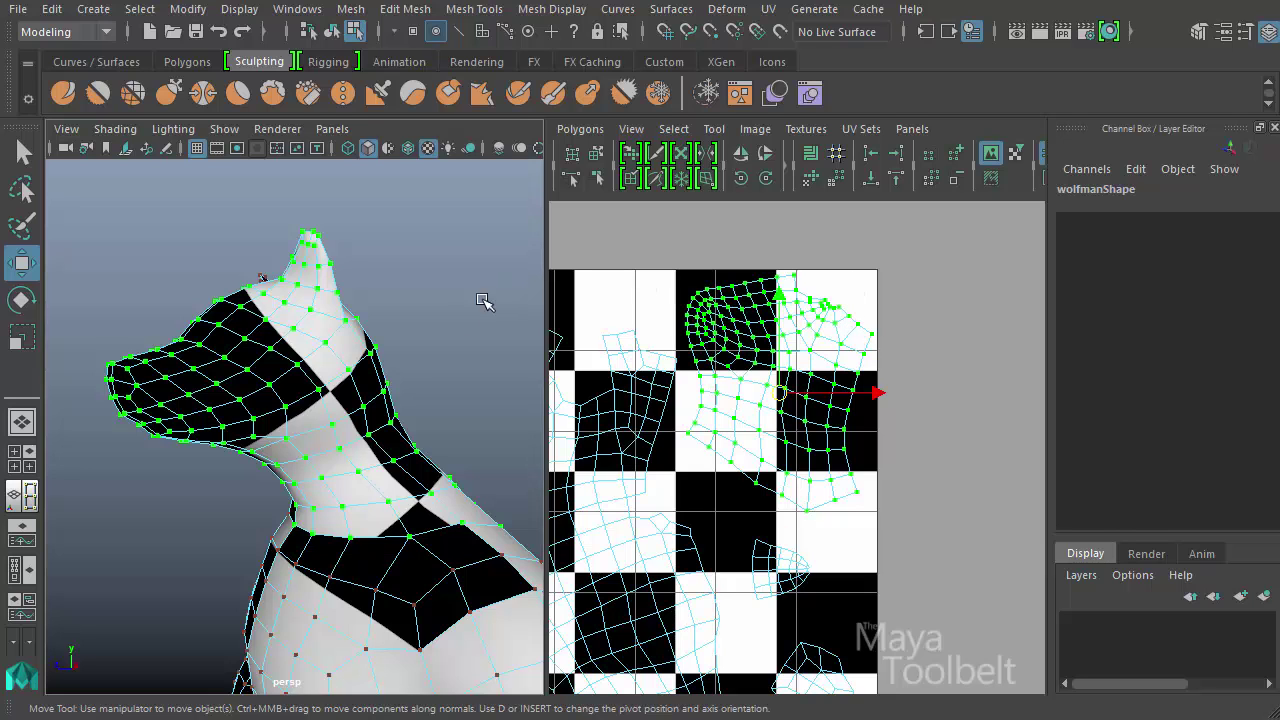
{"action": "left_click_drag", "start_coordinate": [300, 305], "coordinate": [327, 335], "text": "alt"}
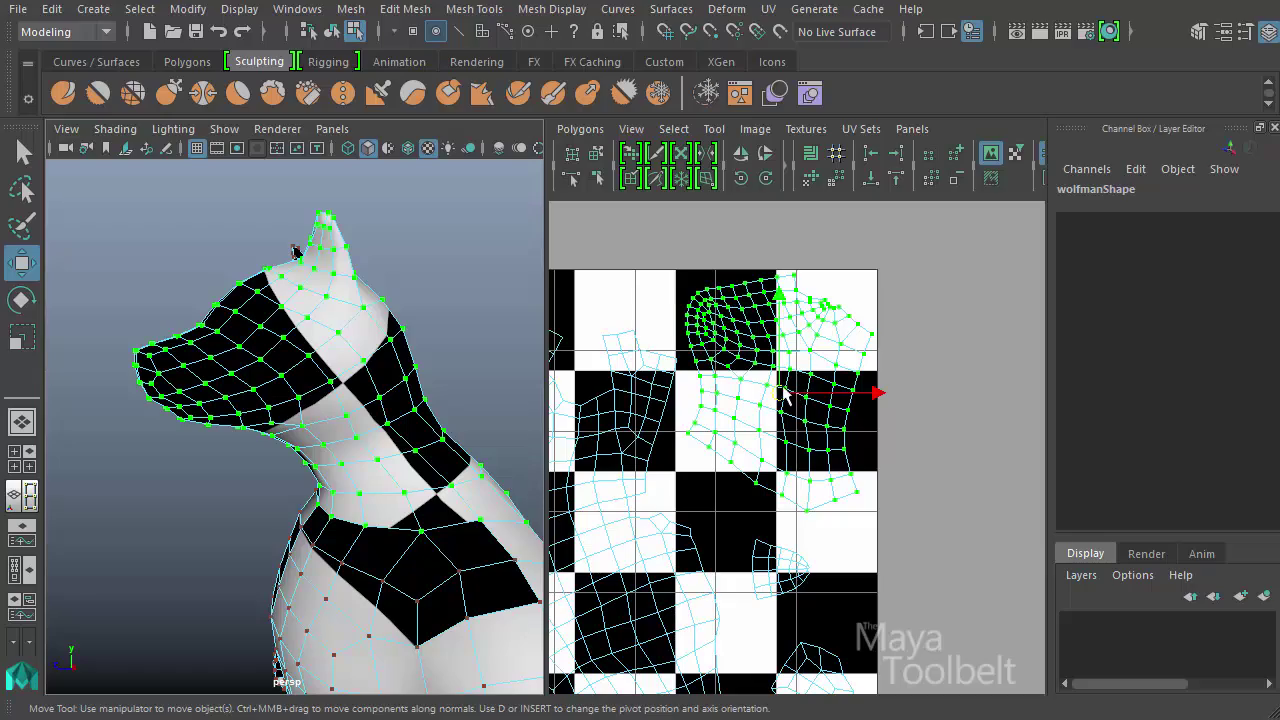
Move the selected head shell inward across the checker and back toward the tile's upper-right corner, watching the pattern shift on the head.
{"action": "left_click_drag", "start_coordinate": [783, 395], "coordinate": [720, 453]}
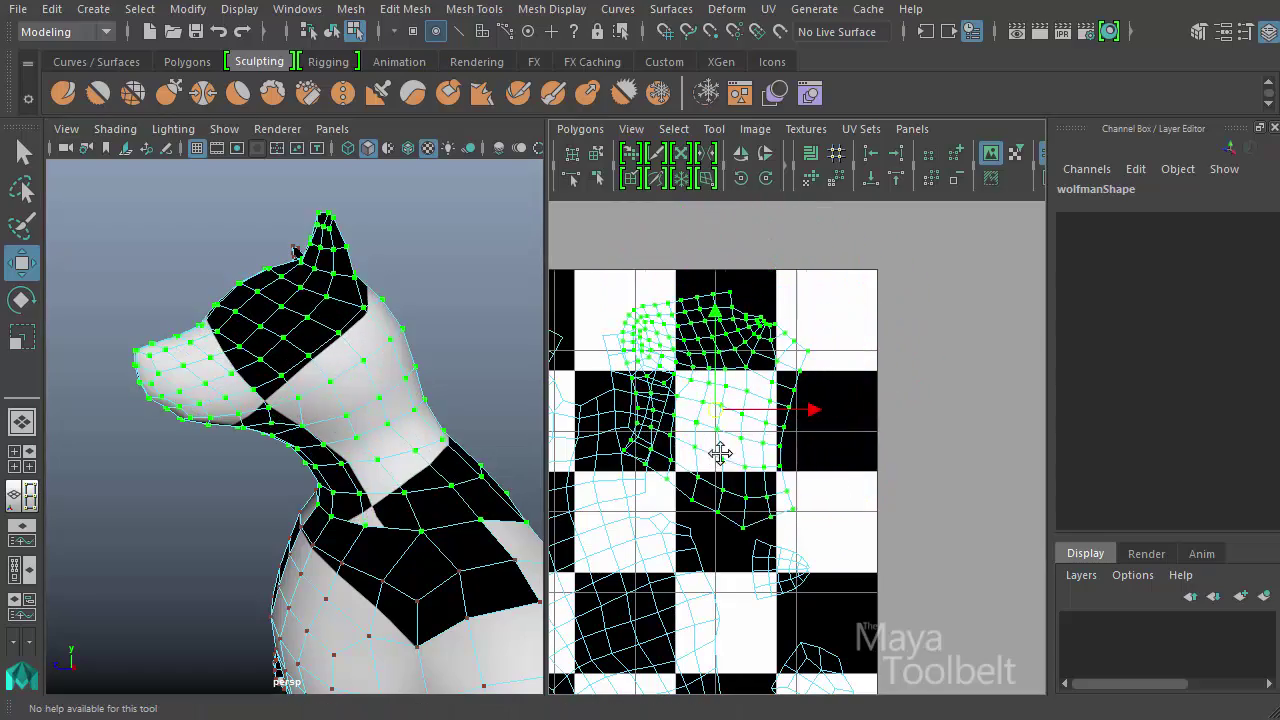
{"action": "middle_click_drag", "start_coordinate": [720, 453], "coordinate": [887, 370], "text": "alt"}
{"action": "scroll", "coordinate": [830, 356], "scroll_direction": "down", "scroll_amount": 2}
{"action": "left_click_drag", "start_coordinate": [868, 349], "coordinate": [916, 338]}
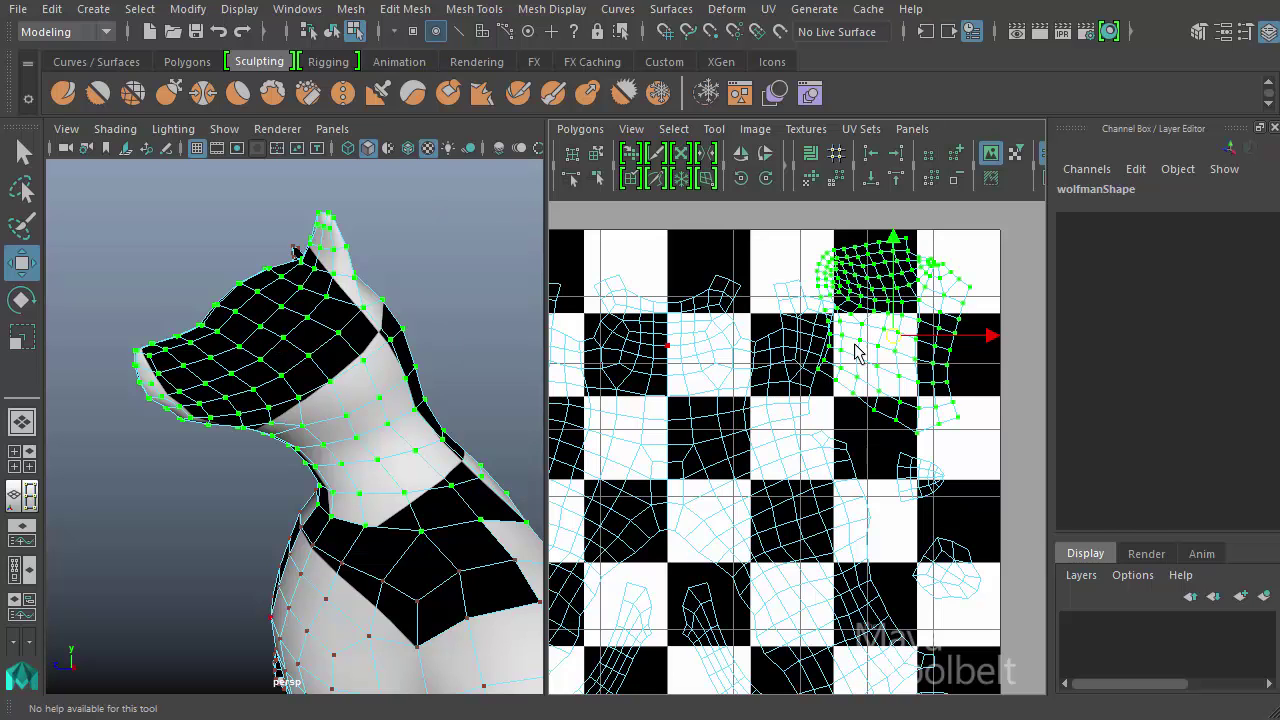
{"action": "left_click_drag", "start_coordinate": [900, 325], "coordinate": [923, 339]}
Nudge the selected head shell slightly closer to the tile's upper-right corner and inspect the checker pattern on the head and neck.
{"action": "left_click_drag", "start_coordinate": [257, 391], "coordinate": [369, 383], "text": "alt"}
{"action": "middle_click_drag", "start_coordinate": [251, 426], "coordinate": [351, 409], "text": "alt"}
{"action": "right_click_drag", "start_coordinate": [351, 409], "coordinate": [290, 420], "text": "alt"}
{"action": "mouse_move", "coordinate": [370, 434]}
{"action": "left_mouse_down", "text": "alt"}
{"action": "mouse_move", "coordinate": [337, 436]}
{"action": "mouse_move", "coordinate": [354, 423]}
{"action": "left_mouse_up", "text": "alt"}
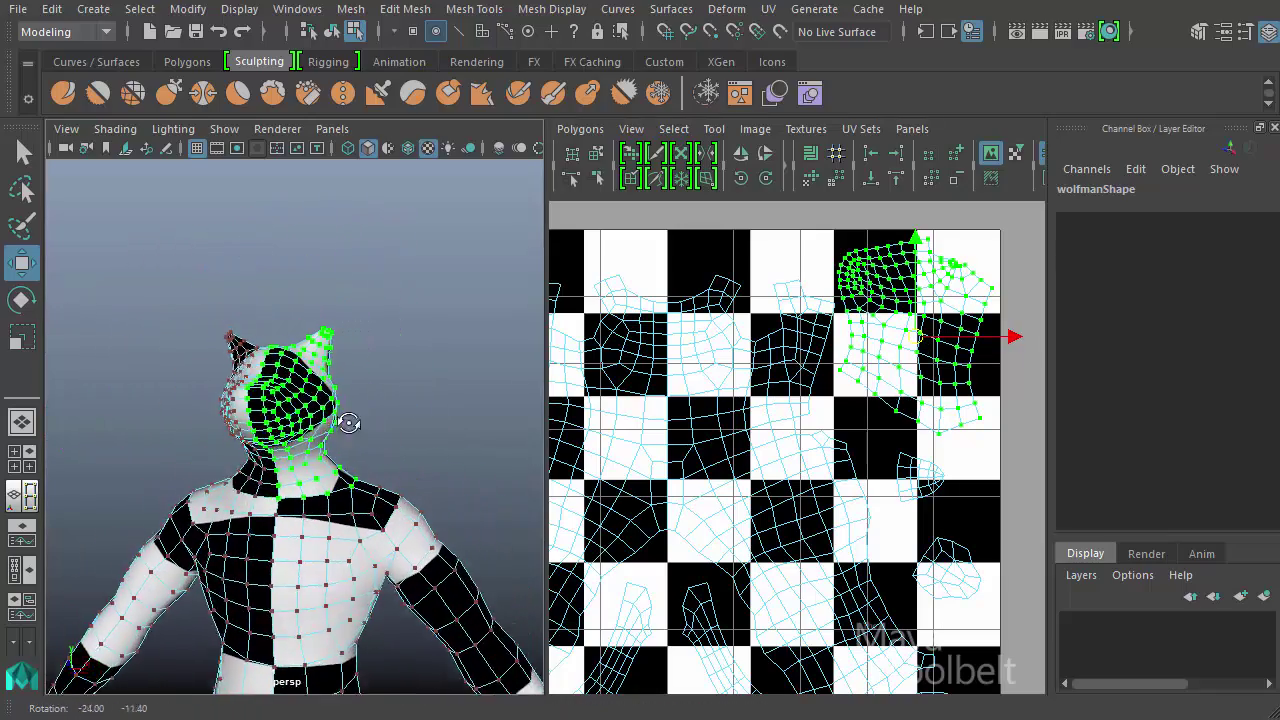
{"action": "middle_click_drag", "start_coordinate": [354, 375], "coordinate": [356, 447], "text": "alt"}
{"action": "right_click_drag", "start_coordinate": [352, 447], "coordinate": [358, 447], "text": "alt"}
{"action": "left_click_drag", "start_coordinate": [358, 447], "coordinate": [450, 455], "text": "alt"}
{"action": "mouse_move", "coordinate": [928, 340]}
{"action": "left_mouse_down"}
{"action": "mouse_move", "coordinate": [915, 352]}
{"action": "mouse_move", "coordinate": [922, 338]}
{"action": "left_mouse_up"}
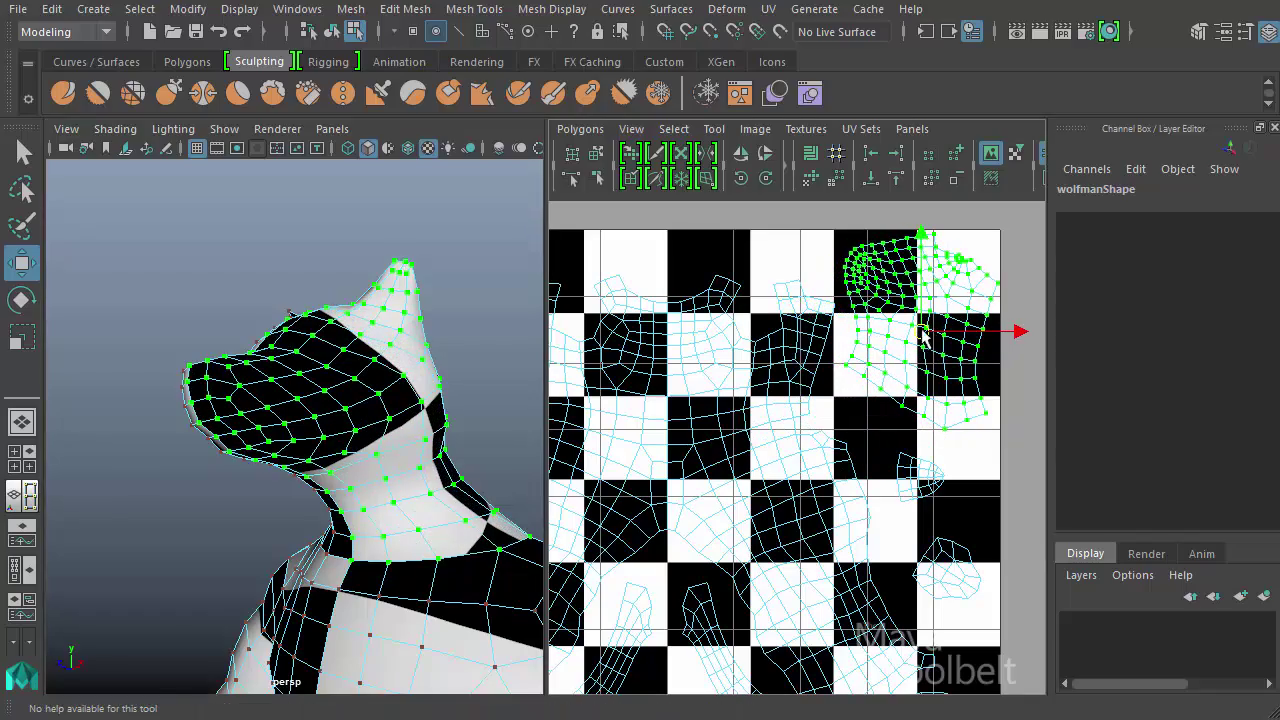
{"action": "left_click_drag", "start_coordinate": [423, 375], "coordinate": [353, 342], "text": "alt"}
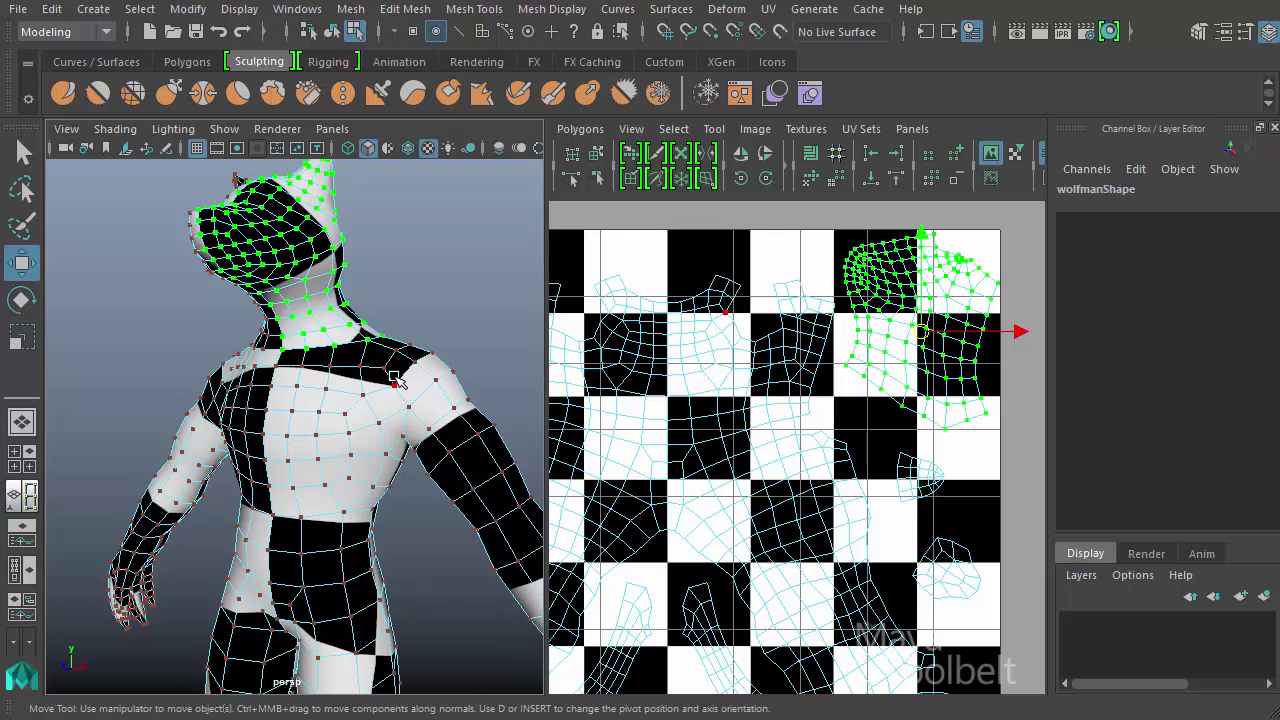
{"action": "left_click_drag", "start_coordinate": [440, 420], "coordinate": [270, 290], "text": "alt"}
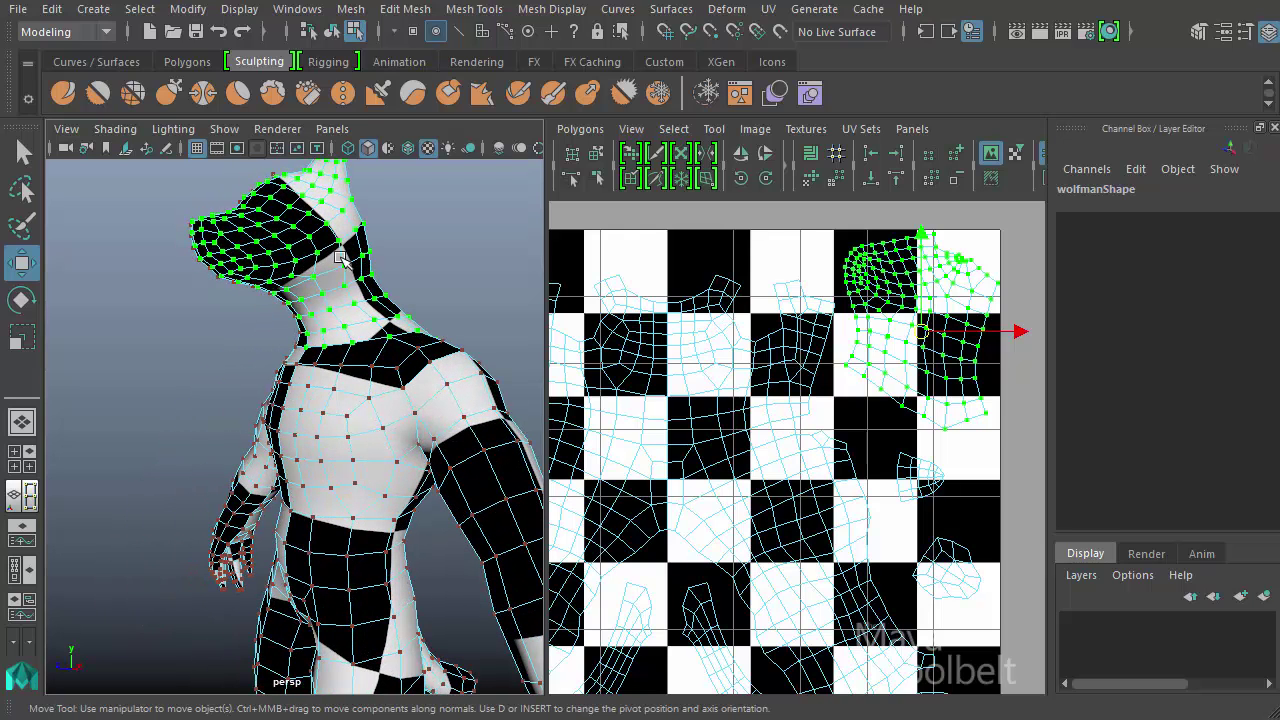
Return to object selection, select the whole wolfman mesh, and frame the entire 0 to 1 tile in the UV Editor.
{"action": "left_click", "coordinate": [331, 31]}
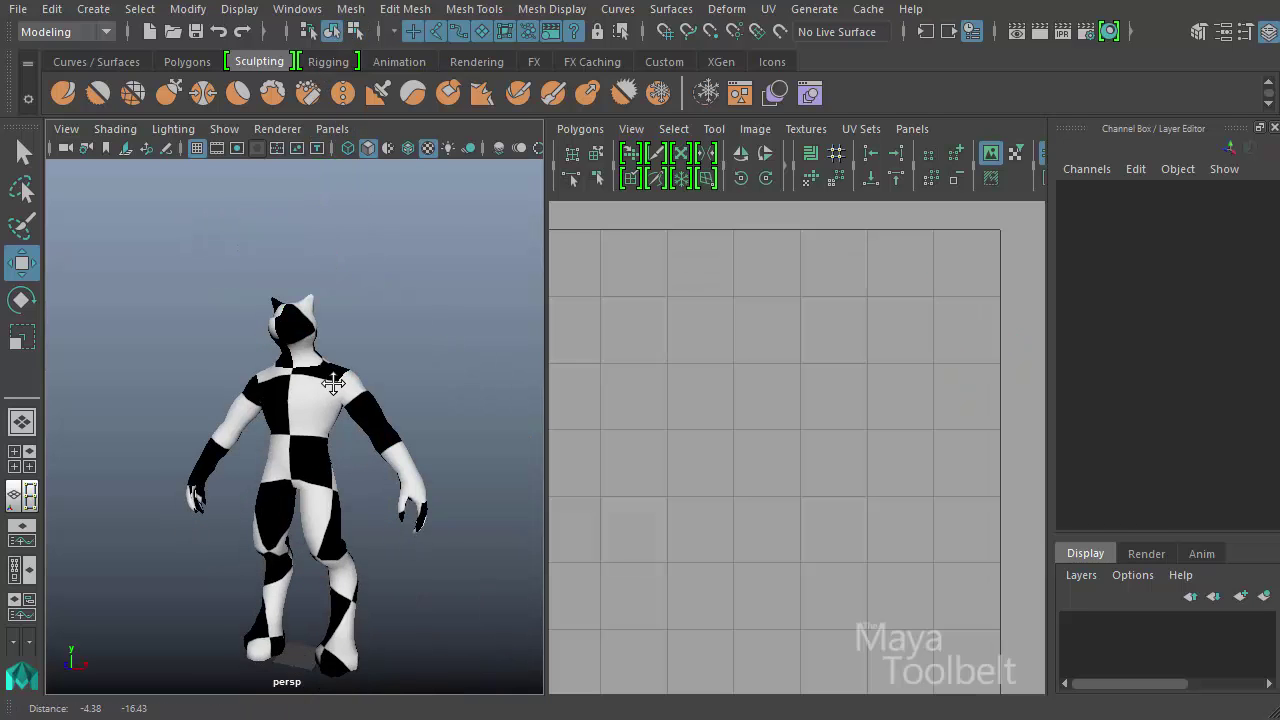
{"action": "middle_click_drag", "start_coordinate": [334, 384], "coordinate": [340, 355], "text": "alt"}
{"action": "left_click_drag", "start_coordinate": [330, 410], "coordinate": [465, 421], "text": "alt"}
{"action": "left_click", "coordinate": [303, 379]}
{"action": "left_click_drag", "start_coordinate": [323, 431], "coordinate": [277, 418], "text": "alt"}
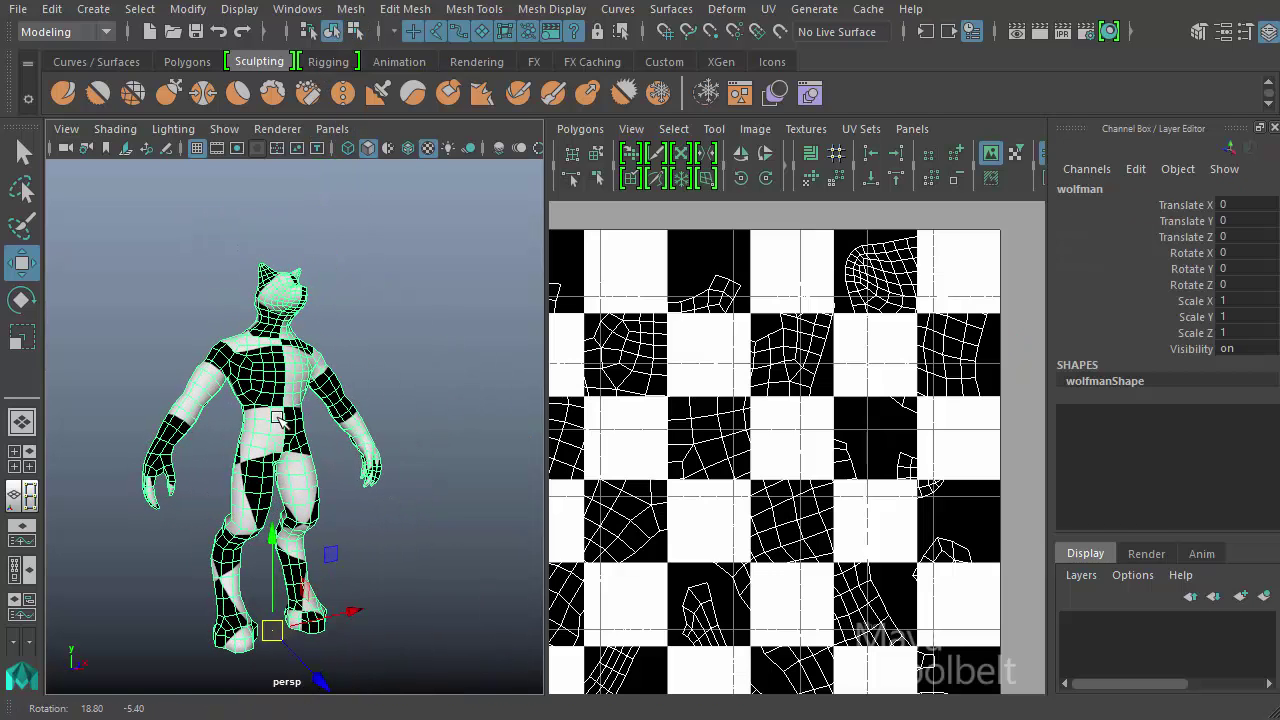
{"action": "middle_click_drag", "start_coordinate": [663, 416], "coordinate": [751, 340], "text": "alt"}
{"action": "right_click_drag", "start_coordinate": [823, 454], "coordinate": [648, 395], "text": "alt"}
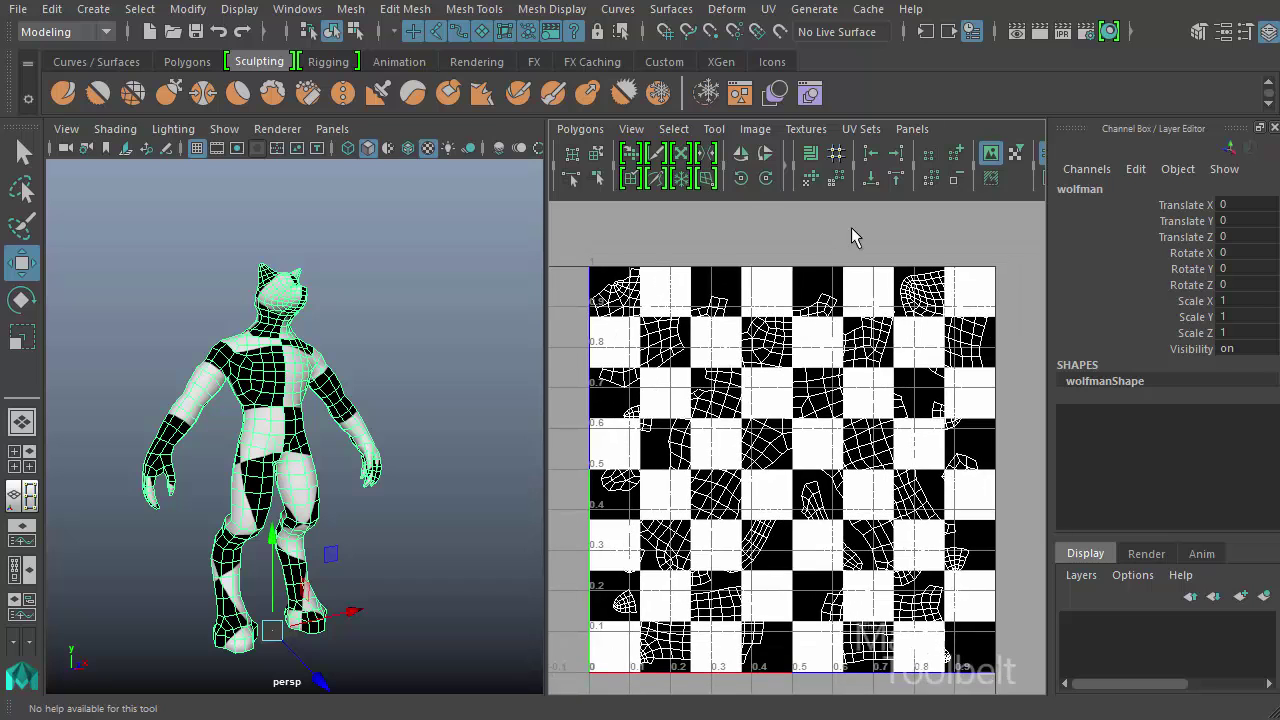
Hide the checker image in the UV Editor and compare the bare UV shells with the wolfman's body from the side.
{"action": "left_click", "coordinate": [990, 153]}
{"action": "left_click", "coordinate": [993, 155]}
{"action": "left_click", "coordinate": [993, 155]}
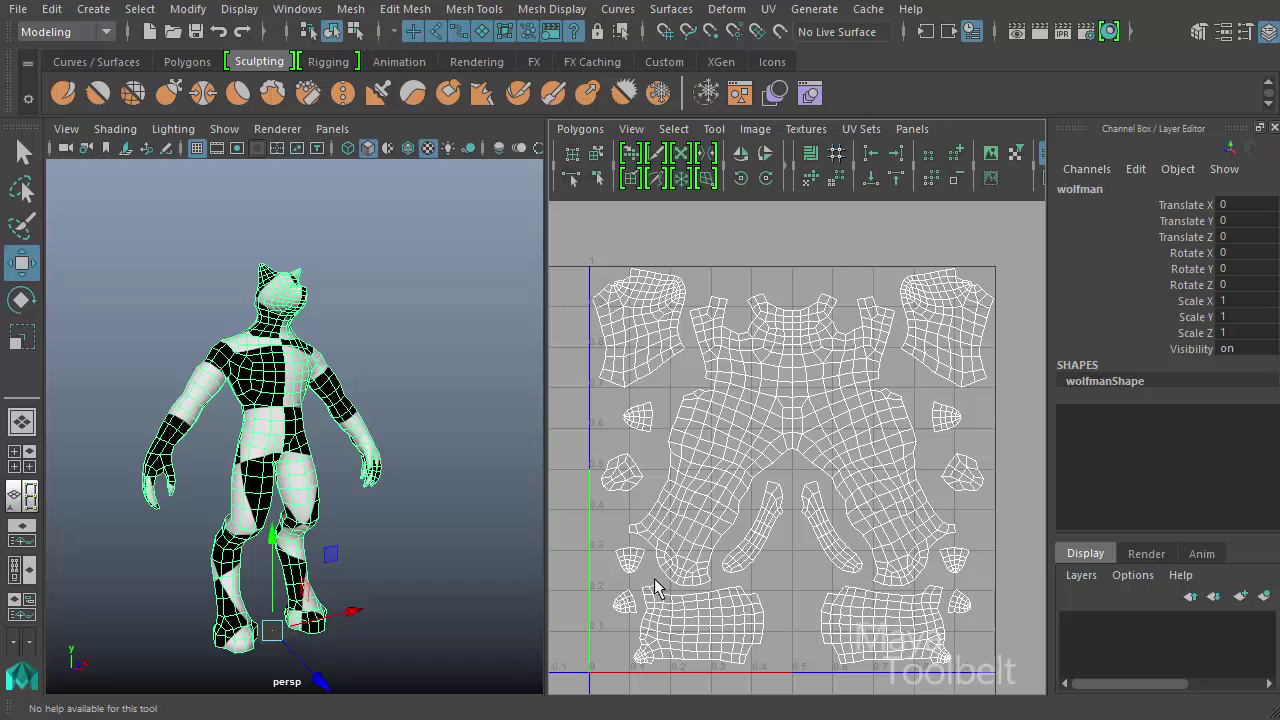
{"action": "left_click_drag", "start_coordinate": [177, 534], "coordinate": [440, 548], "text": "alt"}
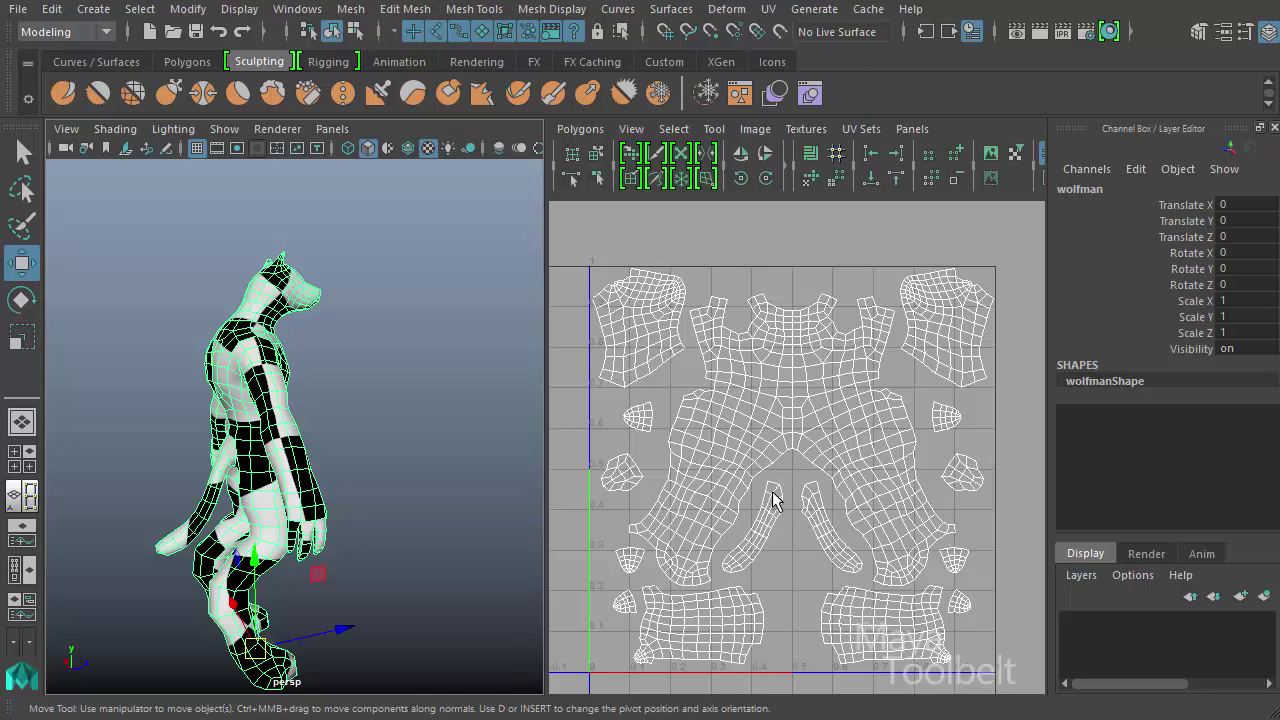
{"action": "middle_click_drag", "start_coordinate": [735, 533], "coordinate": [734, 530], "text": "alt"}
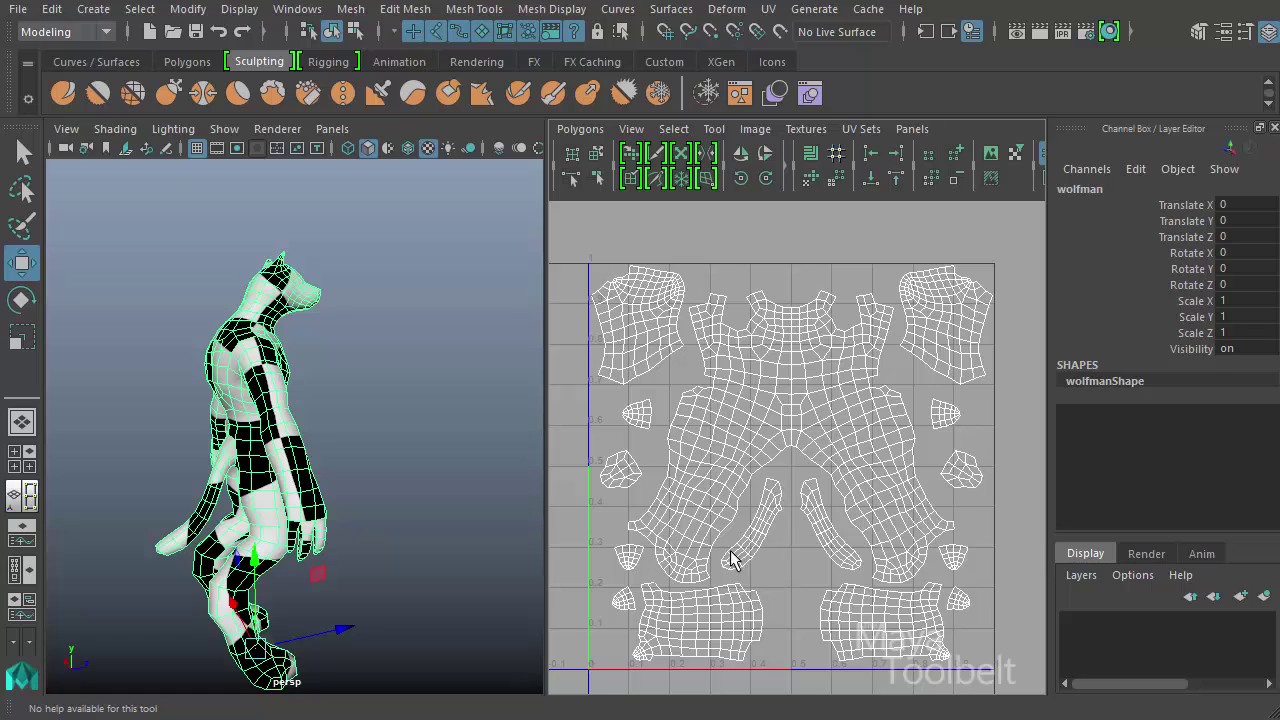
Redisplay the checker image in the UV Editor and select a single UV at the upper end of the narrow shell just left of centre.
{"action": "left_click", "coordinate": [990, 153]}
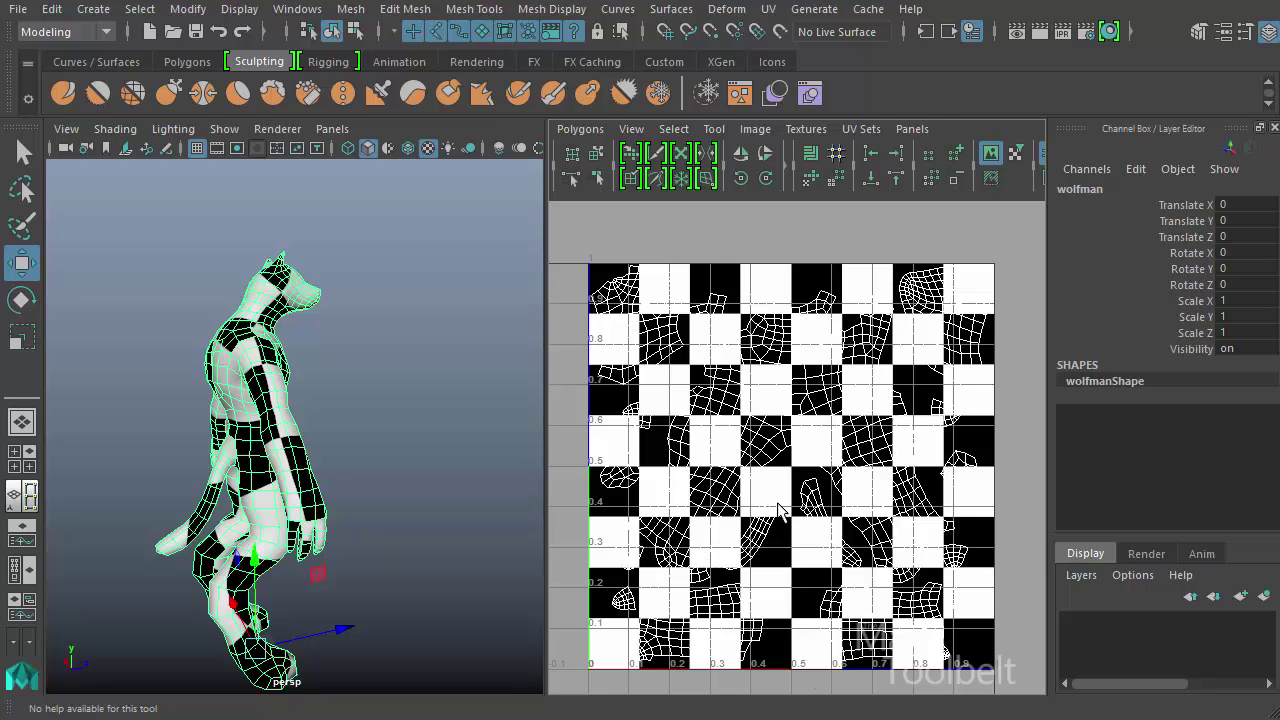
{"action": "scroll", "coordinate": [760, 500], "scroll_direction": "up", "scroll_amount": 5}
{"action": "right_click_drag", "start_coordinate": [757, 500], "coordinate": [812, 508]}
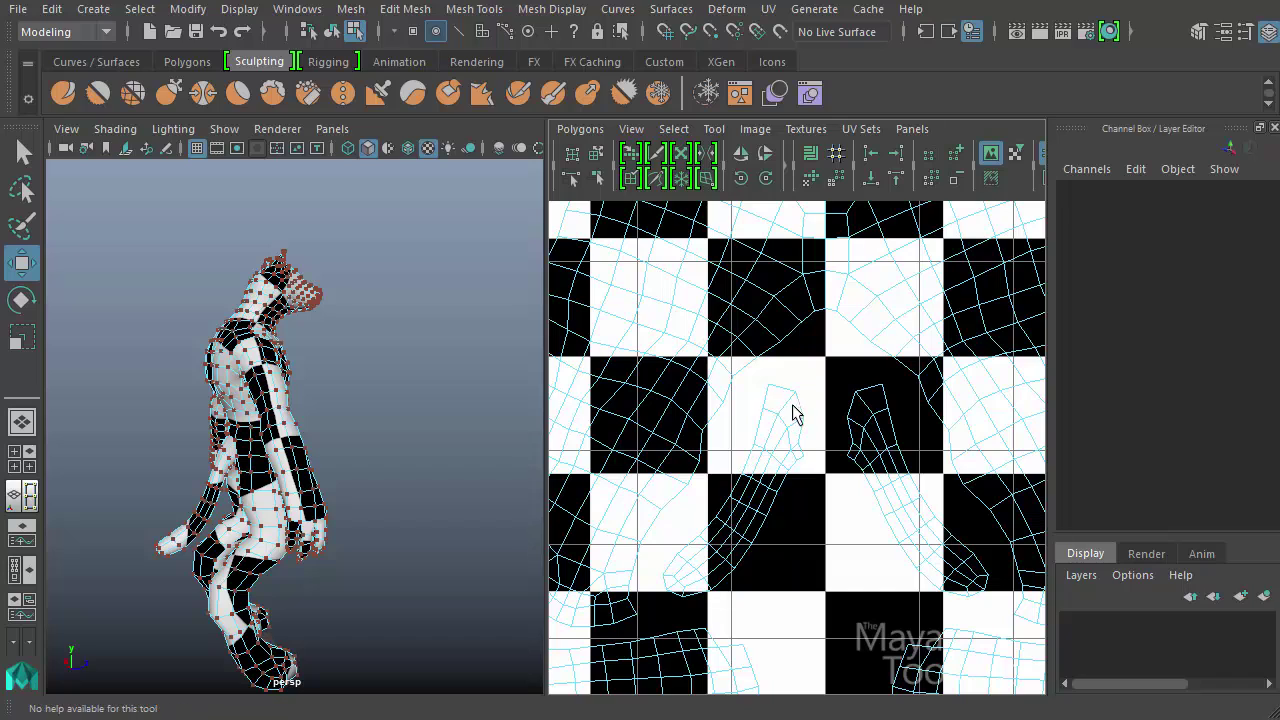
{"action": "left_click", "coordinate": [792, 395]}
{"action": "left_click_drag", "start_coordinate": [797, 397], "coordinate": [796, 391]}
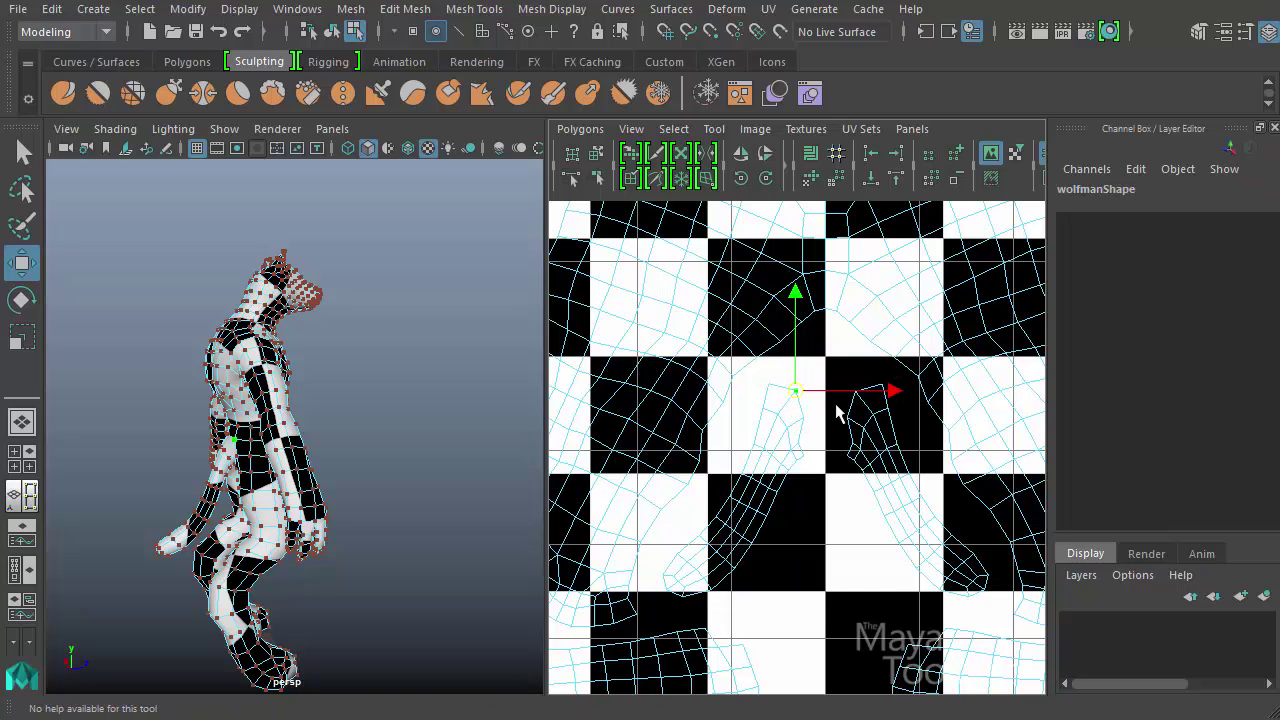
Frame the full UV tile and reselect the wolfman as a whole object, comparing its checker pattern from the front and side.
{"action": "middle_click_drag", "start_coordinate": [765, 446], "coordinate": [780, 426], "text": "alt"}
{"action": "right_click_drag", "start_coordinate": [780, 426], "coordinate": [520, 370], "text": "alt"}
{"action": "middle_click_drag", "start_coordinate": [782, 416], "coordinate": [745, 468], "text": "alt"}
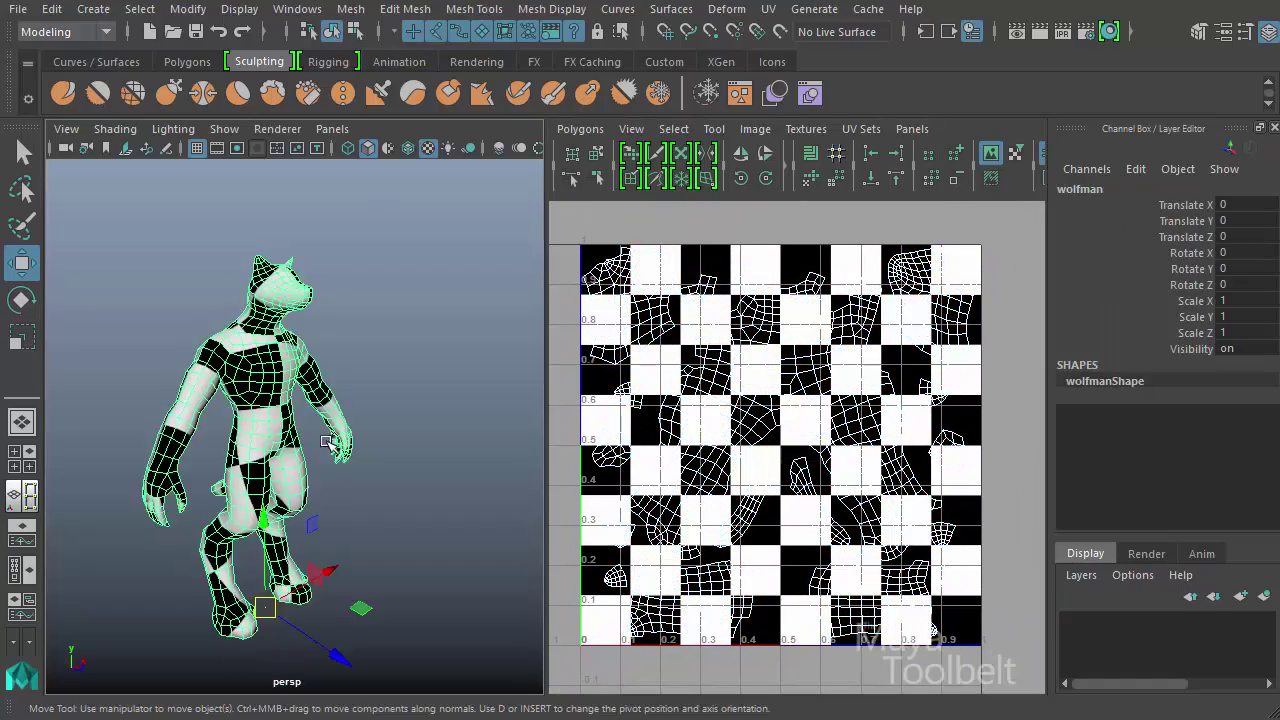
{"action": "left_click_drag", "start_coordinate": [330, 444], "coordinate": [280, 438], "text": "alt"}
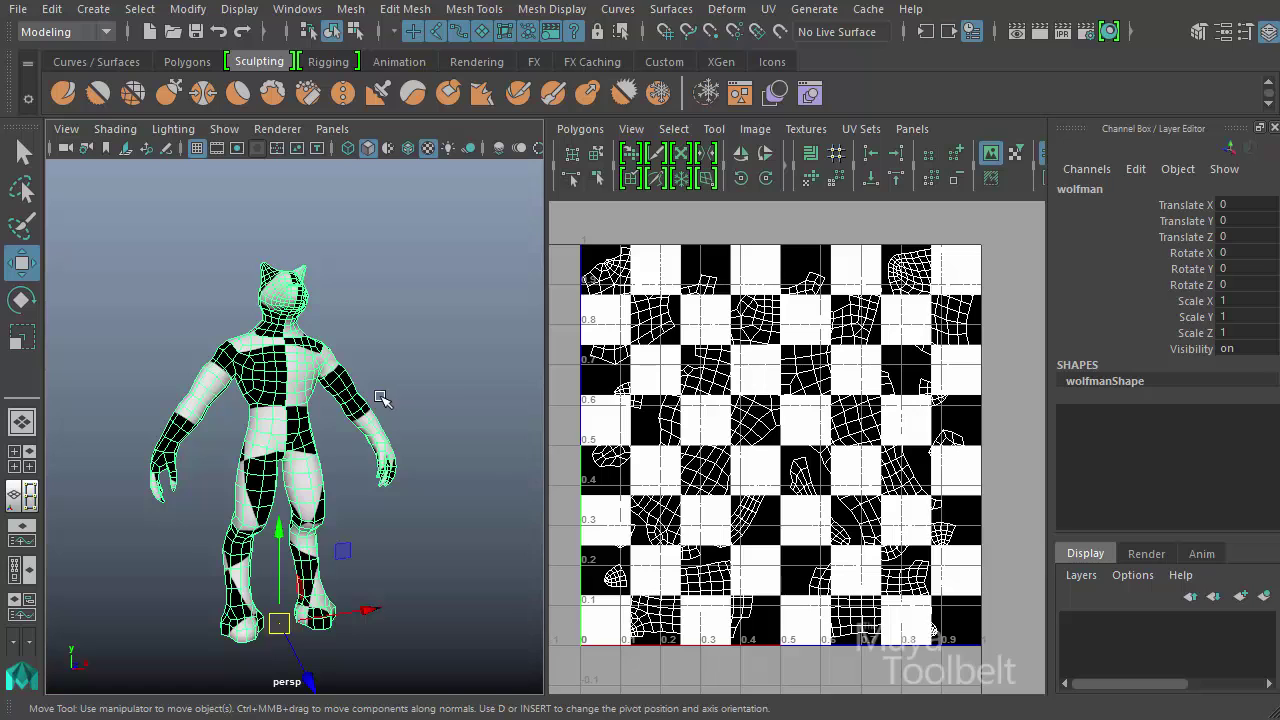
{"action": "mouse_move", "coordinate": [394, 440]}
{"action": "left_mouse_down", "text": "alt"}
{"action": "mouse_move", "coordinate": [380, 420]}
{"action": "mouse_move", "coordinate": [424, 413]}
{"action": "mouse_move", "coordinate": [452, 452]}
{"action": "mouse_move", "coordinate": [745, 486]}
{"action": "mouse_move", "coordinate": [411, 446]}
{"action": "left_mouse_up", "text": "alt"}
{"action": "left_click", "coordinate": [424, 413]}
{"action": "left_click", "coordinate": [256, 386]}
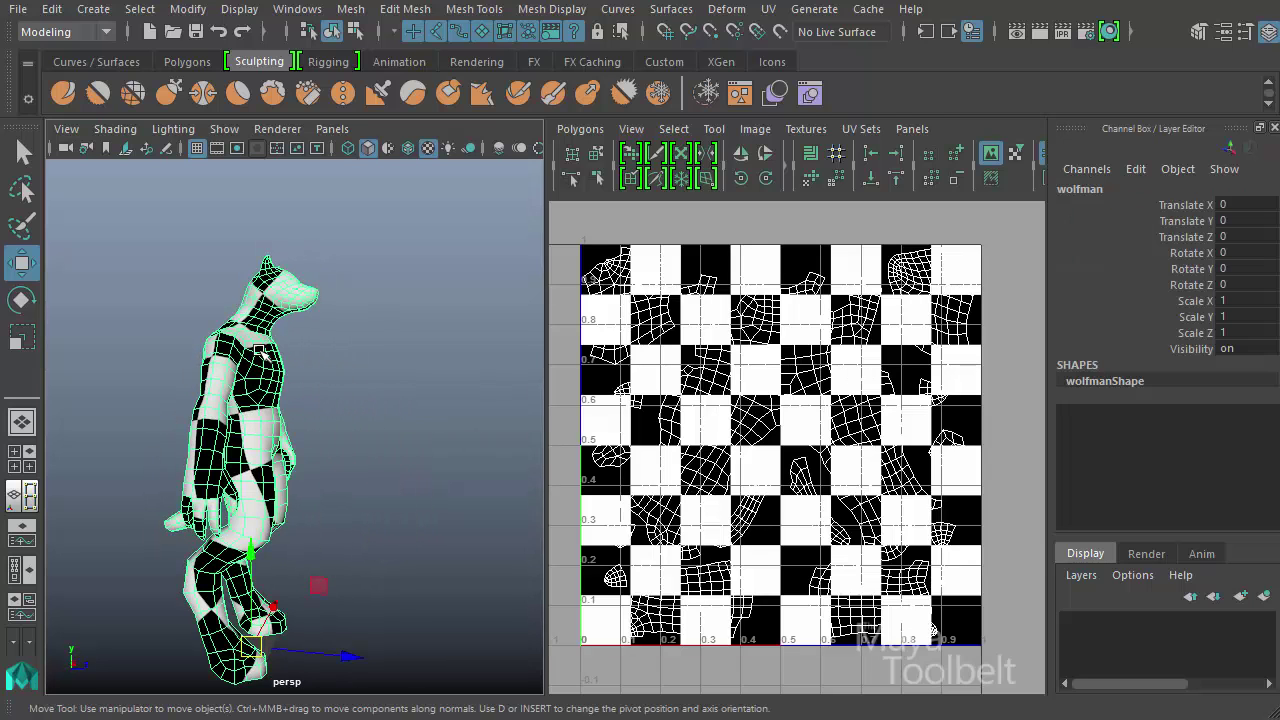
{"action": "left_click_drag", "start_coordinate": [302, 421], "coordinate": [149, 436], "text": "alt"}
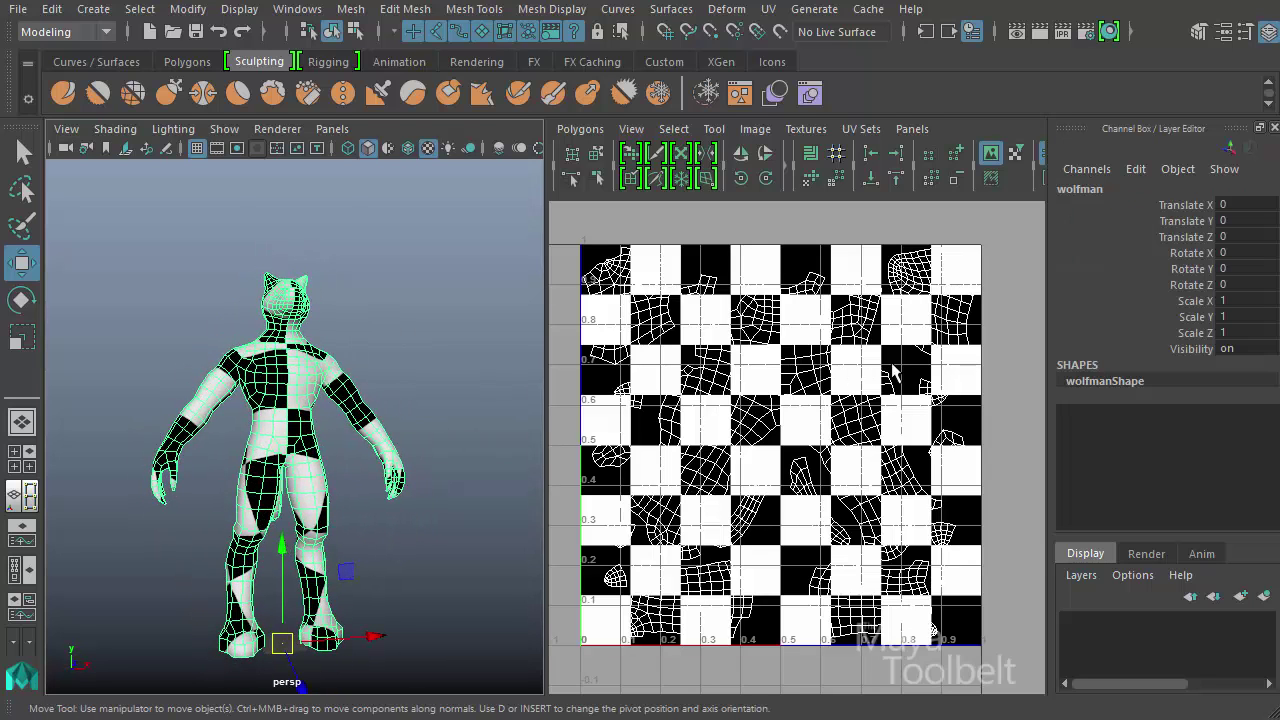
Examine the checker pattern all around the wolfman from several angles and distances, and clear the selection.
{"action": "left_click_drag", "start_coordinate": [318, 418], "coordinate": [282, 420], "text": "alt"}
{"action": "right_click_drag", "start_coordinate": [282, 420], "coordinate": [383, 420], "text": "alt"}
{"action": "left_click_drag", "start_coordinate": [383, 420], "coordinate": [349, 352], "text": "alt"}
{"action": "mouse_move", "coordinate": [271, 354]}
{"action": "left_mouse_down", "text": "alt"}
{"action": "mouse_move", "coordinate": [578, 350]}
{"action": "mouse_move", "coordinate": [271, 329]}
{"action": "left_mouse_up", "text": "alt"}
{"action": "right_click_drag", "start_coordinate": [270, 332], "coordinate": [236, 419], "text": "alt"}
{"action": "left_click_drag", "start_coordinate": [249, 428], "coordinate": [397, 424], "text": "alt"}
{"action": "left_click_drag", "start_coordinate": [323, 471], "coordinate": [383, 457], "text": "alt"}
{"action": "left_click_drag", "start_coordinate": [258, 462], "coordinate": [314, 430], "text": "alt"}
{"action": "right_click_drag", "start_coordinate": [345, 427], "coordinate": [388, 436], "text": "alt"}
{"action": "left_click_drag", "start_coordinate": [388, 436], "coordinate": [375, 446], "text": "alt"}
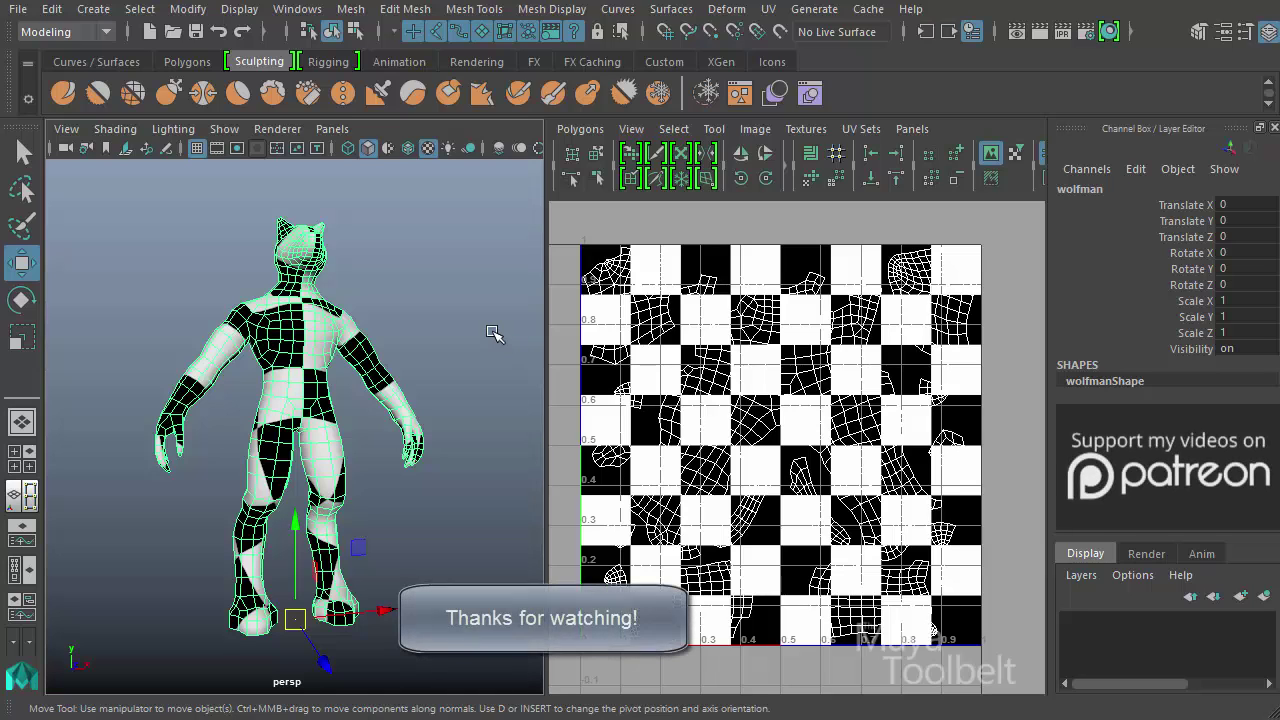
{"action": "left_click", "coordinate": [475, 332]}
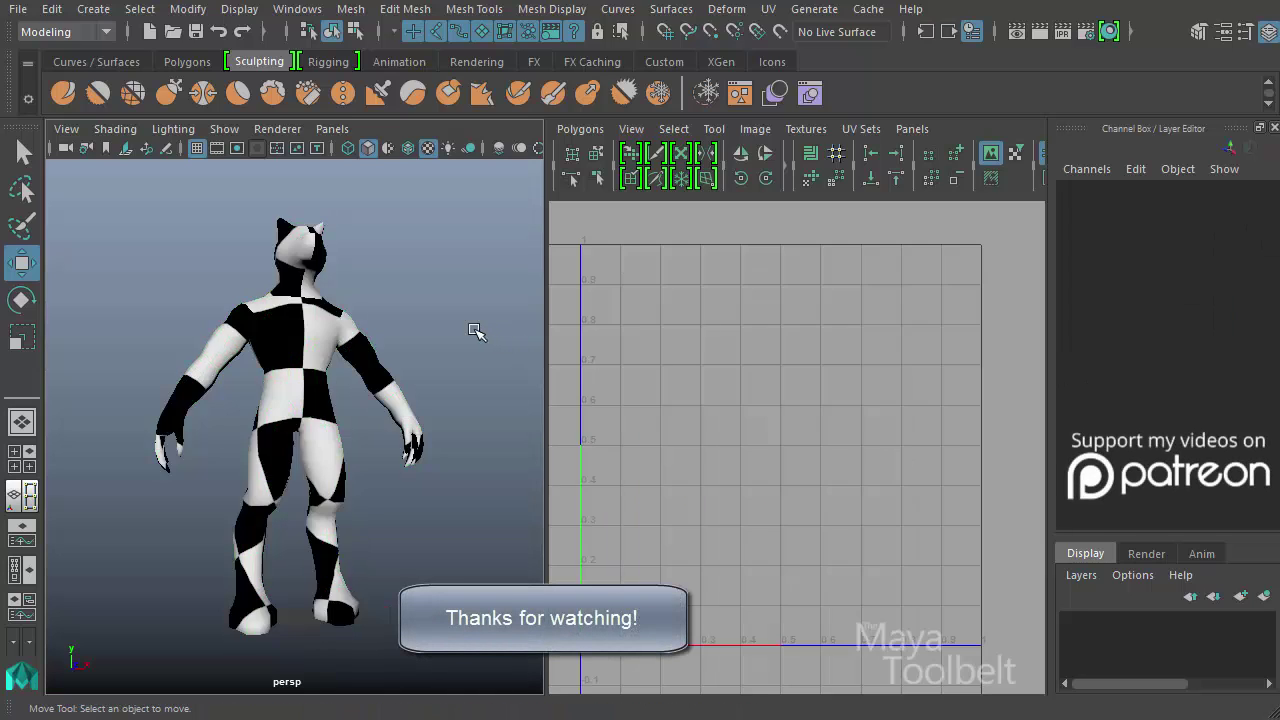